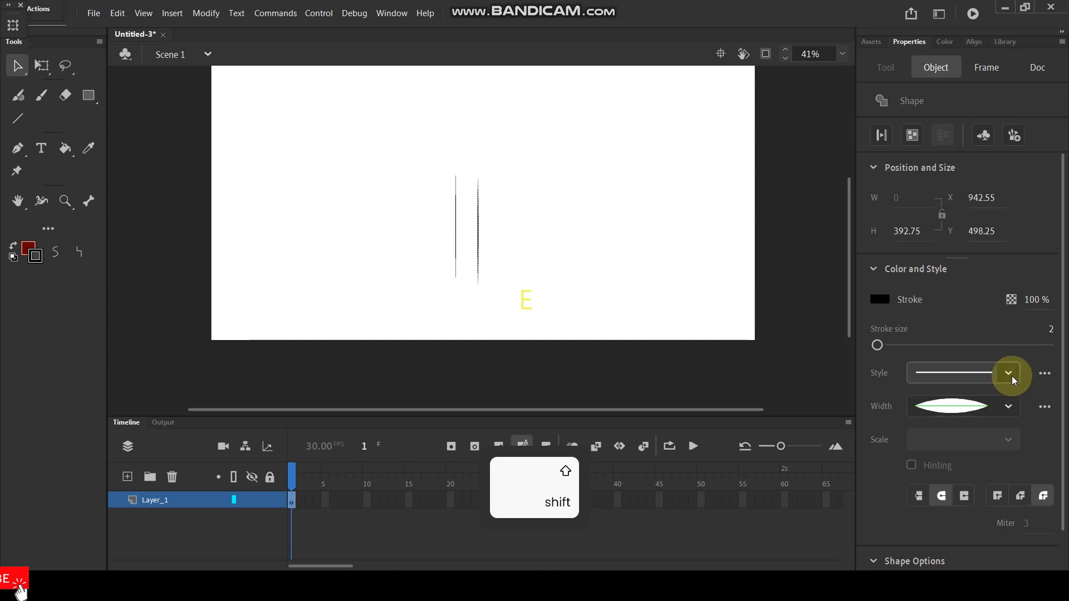
# Step: Apply the uniform width profile to the right vertical line
pyautogui.click(1011, 369)
pyautogui.click(1005, 406)
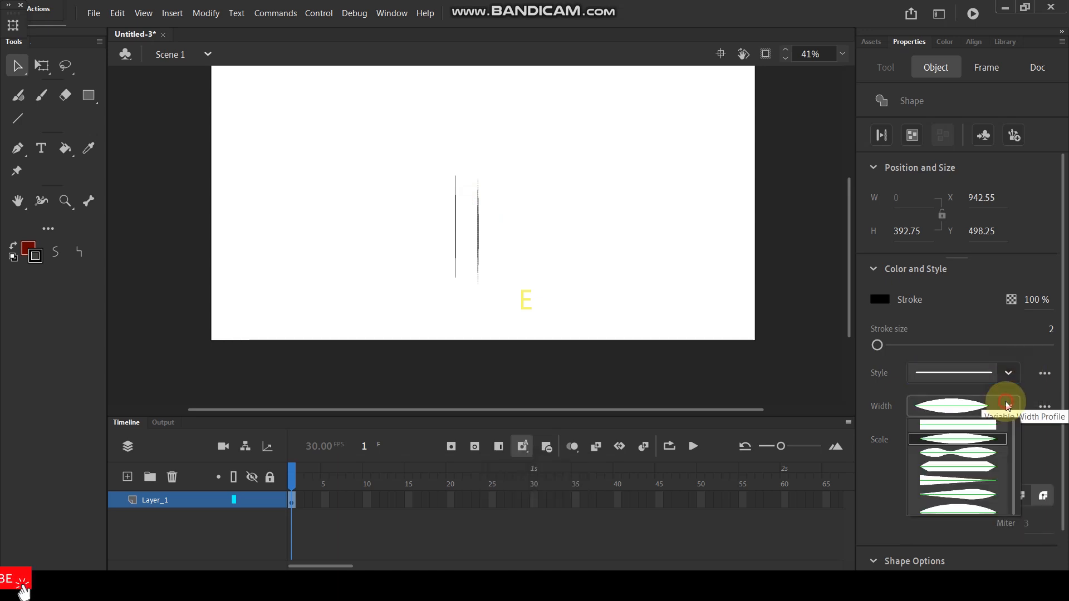
pyautogui.click(948, 419)
pyautogui.click(527, 203)
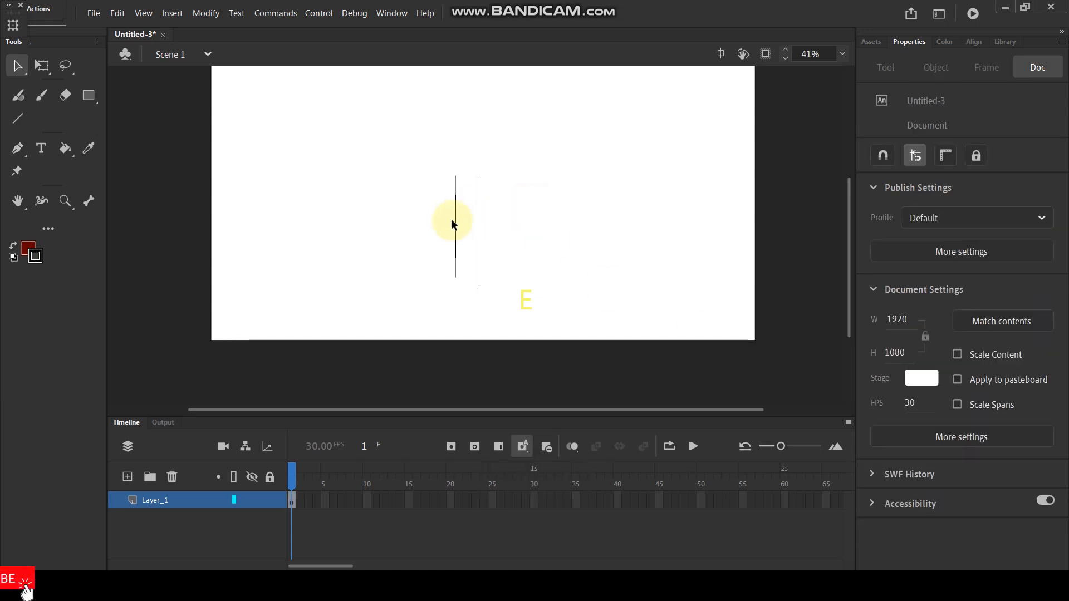
# Step: Delete the tapered left line and place a copy of the uniform line in its position
pyautogui.click(455, 225)
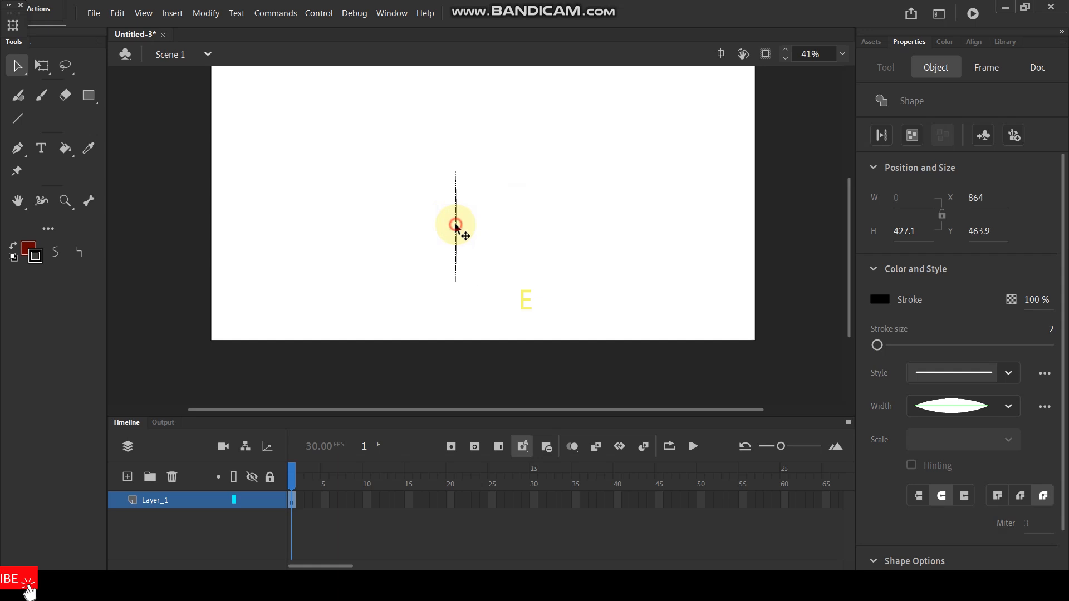
pyautogui.press('Delete')
pyautogui.click(477, 220)
pyautogui.moveTo(477, 221); pyautogui.dragTo(455, 223)
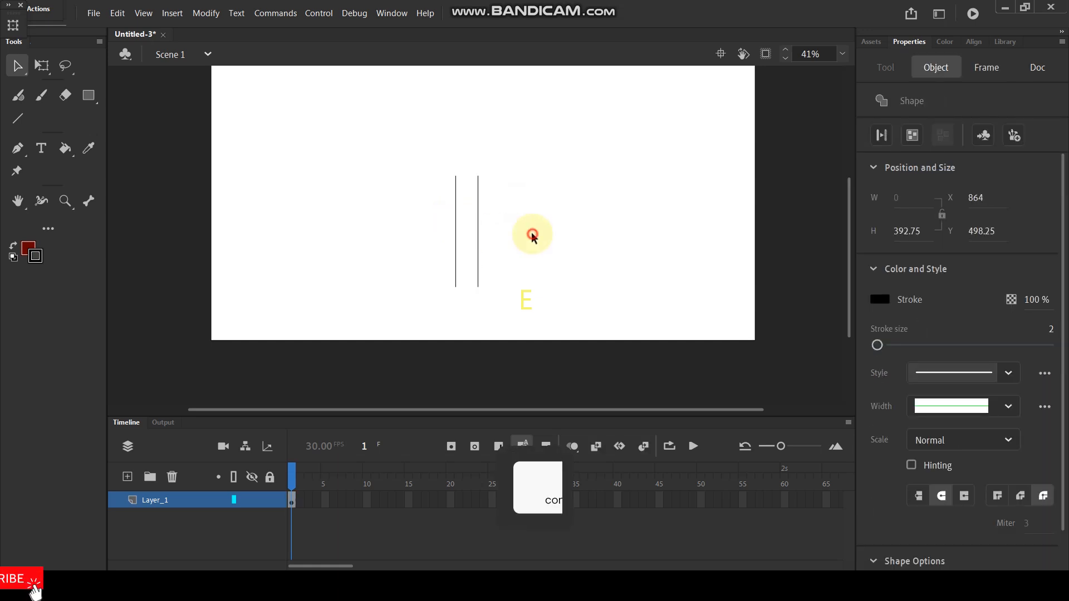
pyautogui.click(493, 217)
# Step: Paint the trunk's right edge with the Paint Brush as a tall curve beside the vertical lines, its ends flaring outward
pyautogui.scroll(3, 493, 217)
pyautogui.press('space')
pyautogui.moveTo(515, 245); pyautogui.dragTo(517, 231)
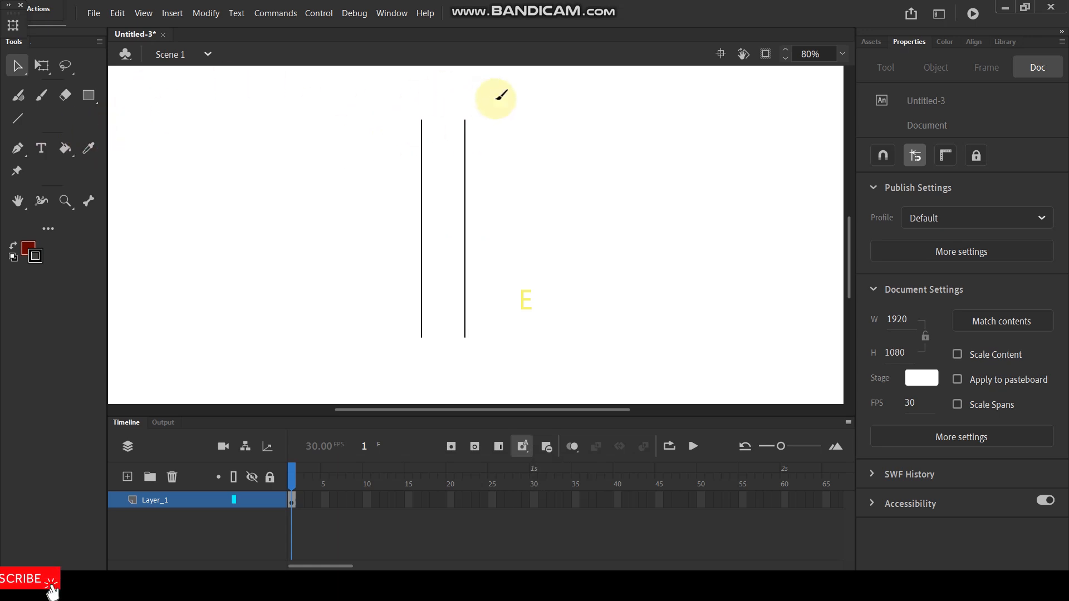
pyautogui.press('y')
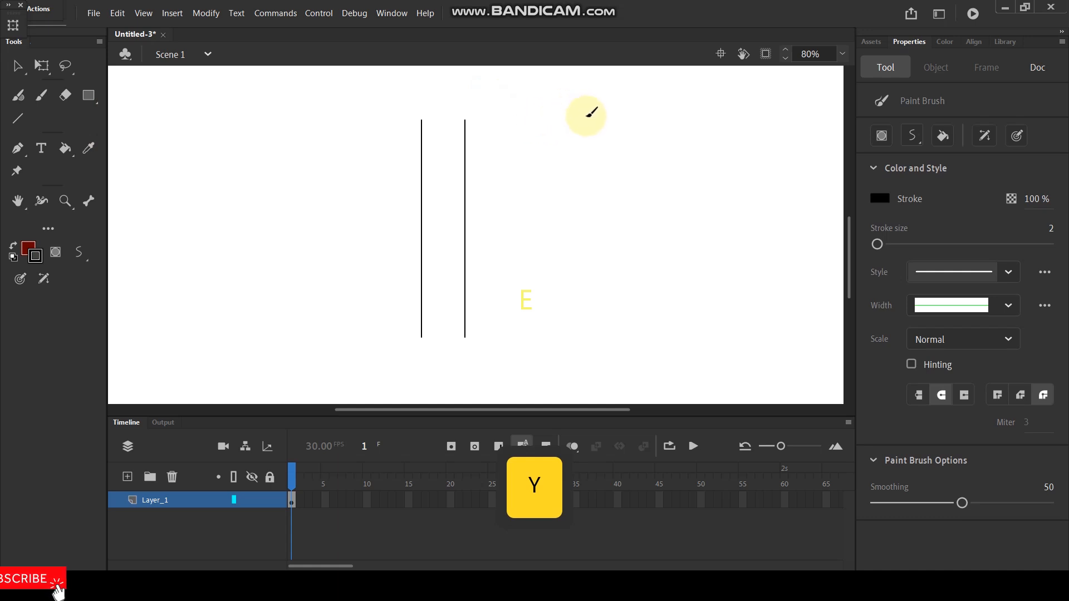
pyautogui.moveTo(558, 107)
pyautogui.mouseDown()
pyautogui.moveTo(517, 139)
pyautogui.moveTo(491, 182)
pyautogui.moveTo(477, 281)
pyautogui.mouseUp()
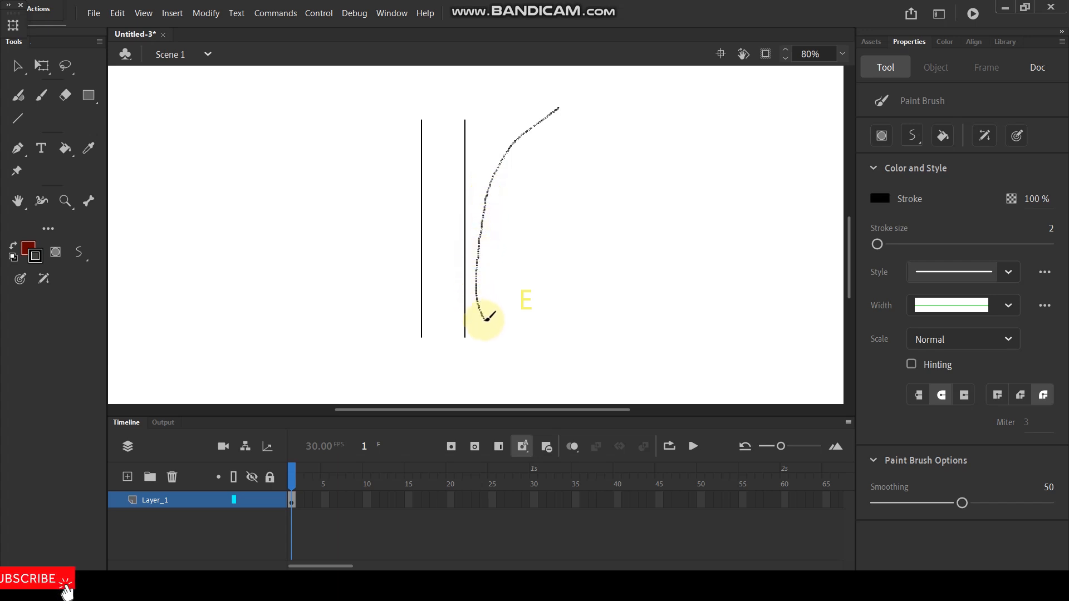
pyautogui.moveTo(486, 318)
pyautogui.mouseDown()
pyautogui.moveTo(513, 351)
pyautogui.moveTo(542, 358)
pyautogui.mouseUp()
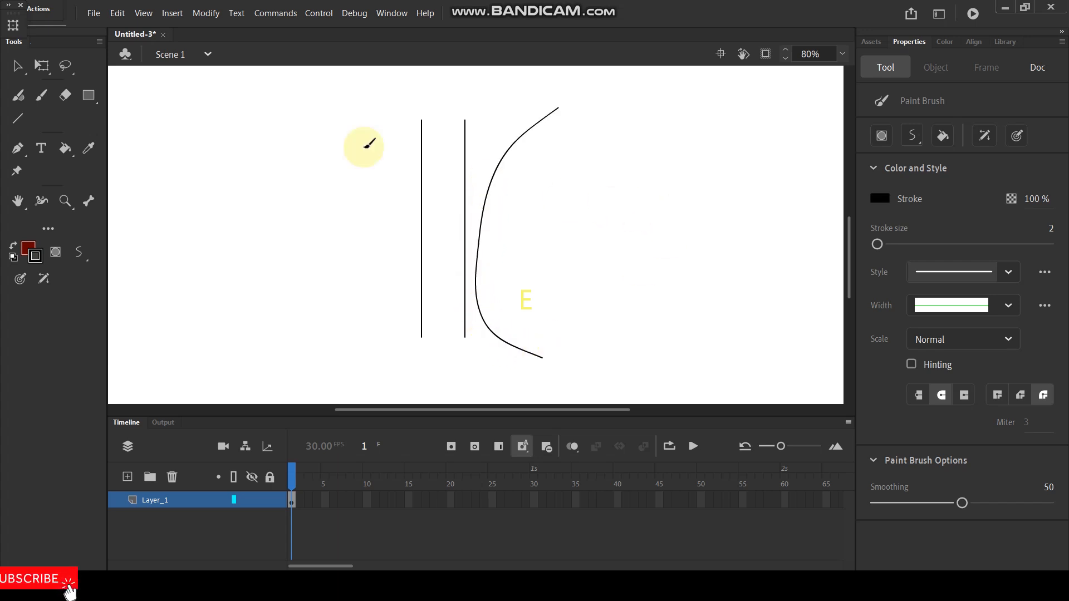
pyautogui.hotkey('ctrl', 'z')
pyautogui.moveTo(560, 103)
pyautogui.mouseDown()
pyautogui.moveTo(522, 128)
pyautogui.moveTo(500, 193)
pyautogui.moveTo(496, 270)
pyautogui.moveTo(537, 356)
pyautogui.mouseUp()
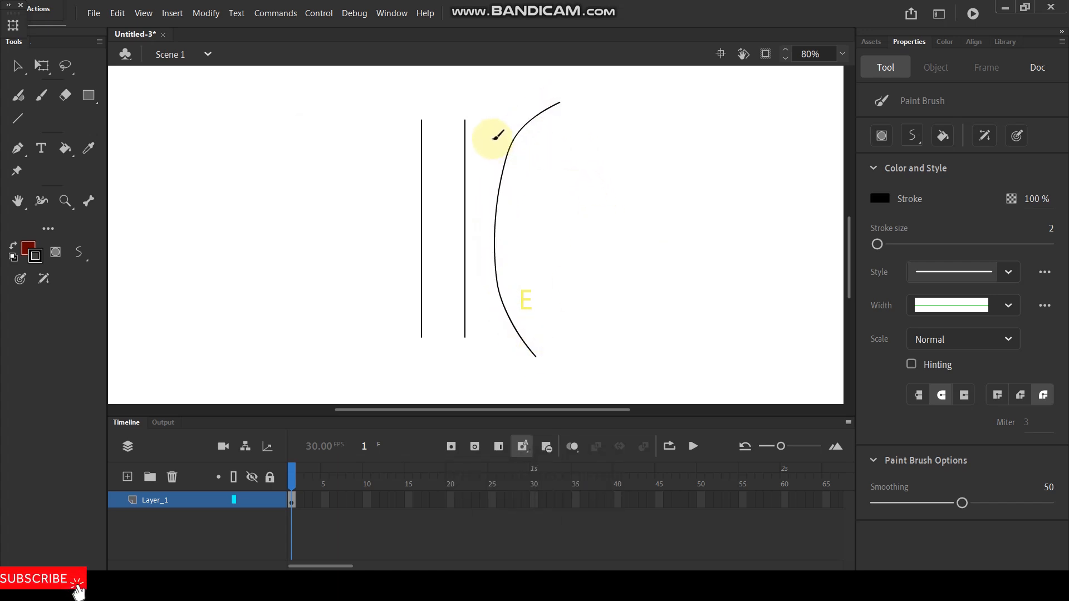
# Step: Select the trunk's curved right edge and smooth it three times
pyautogui.click(18, 67)
pyautogui.click(504, 174)
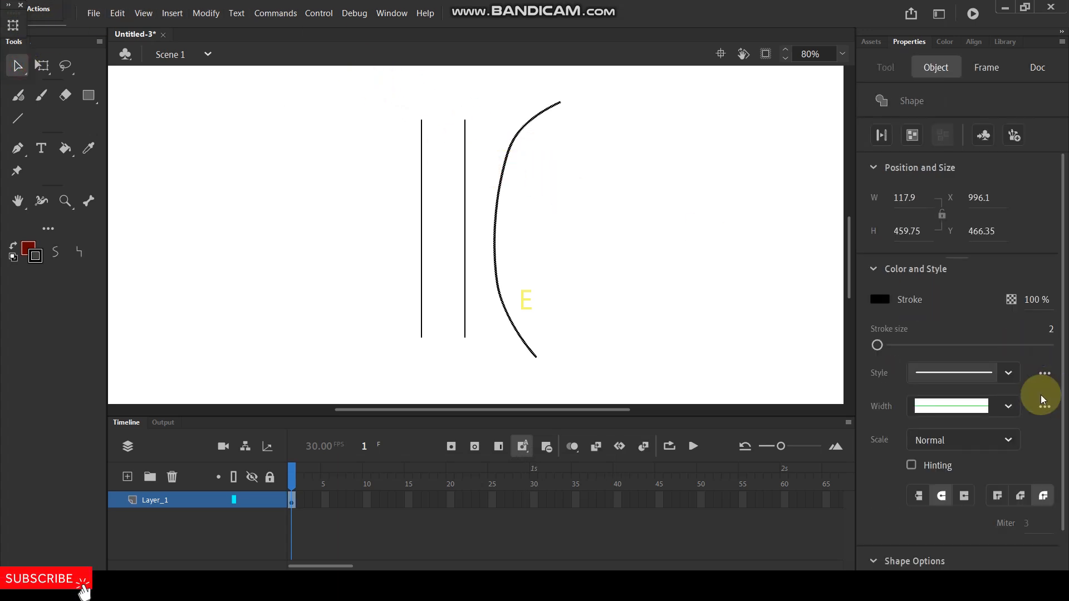
pyautogui.click(59, 254)
pyautogui.click(59, 255)
pyautogui.click(59, 255)
pyautogui.click(605, 202)
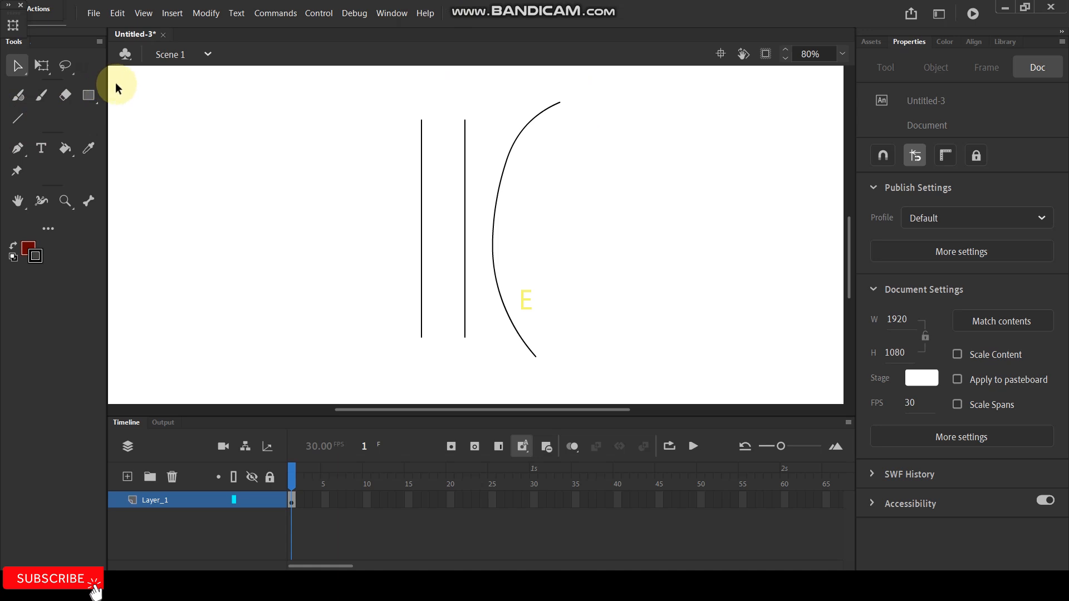
# Step: Paint the inner edge and forked tip of the right branch between the right vertical line and the curved trunk edge
pyautogui.press('y')
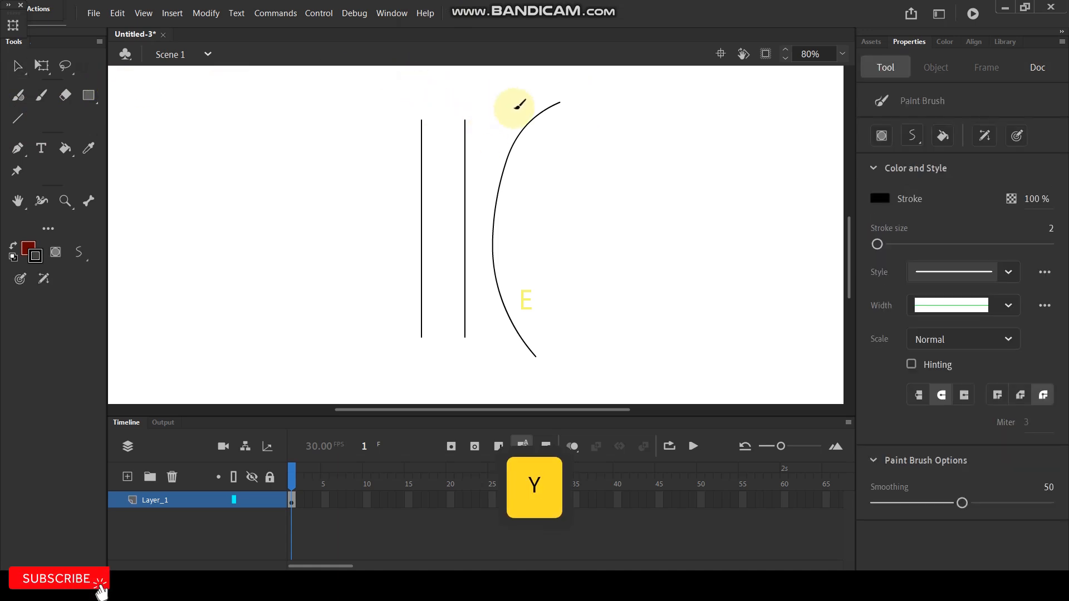
pyautogui.moveTo(509, 84)
pyautogui.mouseDown()
pyautogui.moveTo(463, 157)
pyautogui.moveTo(514, 126)
pyautogui.moveTo(519, 155)
pyautogui.moveTo(520, 105)
pyautogui.moveTo(500, 181)
pyautogui.moveTo(584, 135)
pyautogui.mouseUp()
pyautogui.scroll(3, 524, 100)
pyautogui.press('ctrl')
pyautogui.press('space')
pyautogui.press('ctrl')
pyautogui.scroll(-3, 530, 150)
pyautogui.scroll(2, 502, 152)
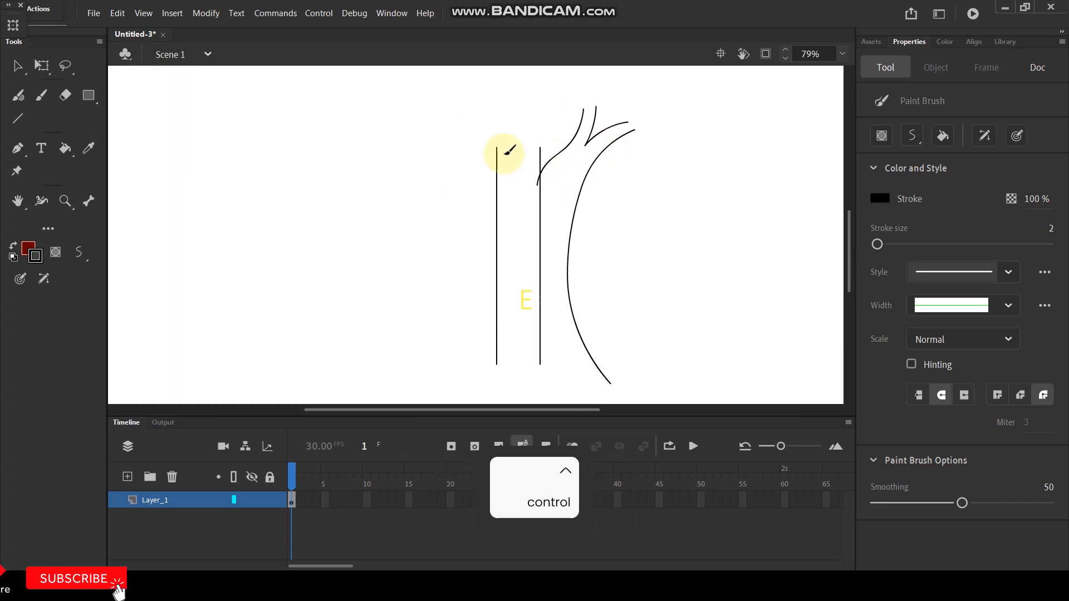
# Step: Paint the trunk's left edge as a long curve flaring outward at its upper and lower ends
pyautogui.scroll(-1, 536, 165)
pyautogui.scroll(1, 535, 167)
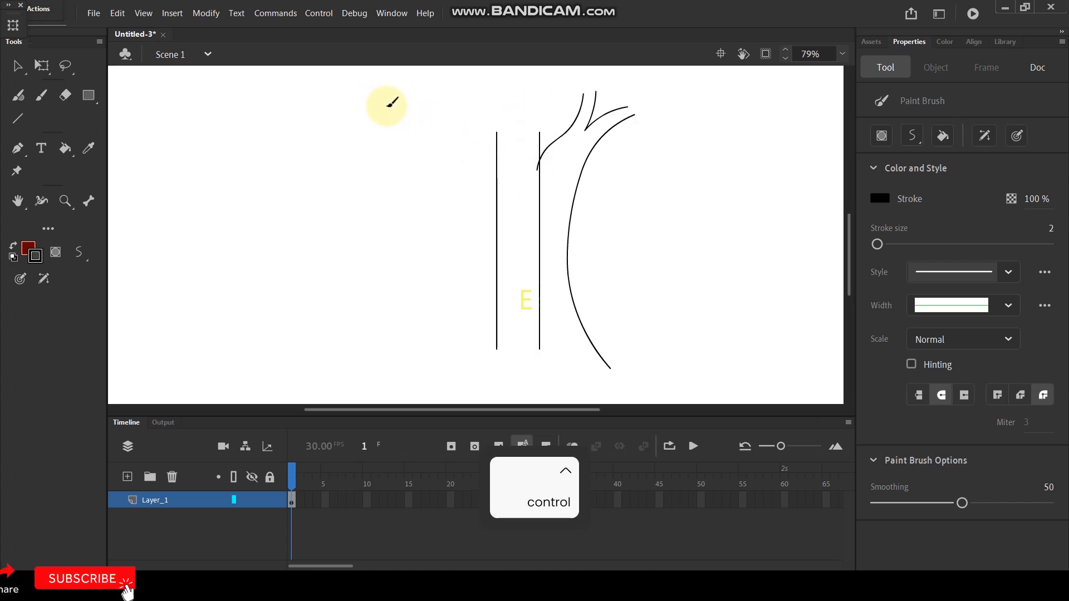
pyautogui.moveTo(400, 106)
pyautogui.mouseDown()
pyautogui.moveTo(470, 147)
pyautogui.moveTo(484, 180)
pyautogui.moveTo(477, 299)
pyautogui.moveTo(412, 389)
pyautogui.mouseUp()
# Step: Paint the left branch's inner edge down to the left vertical line and add a V-shaped fork at its tip
pyautogui.scroll(3, 476, 121)
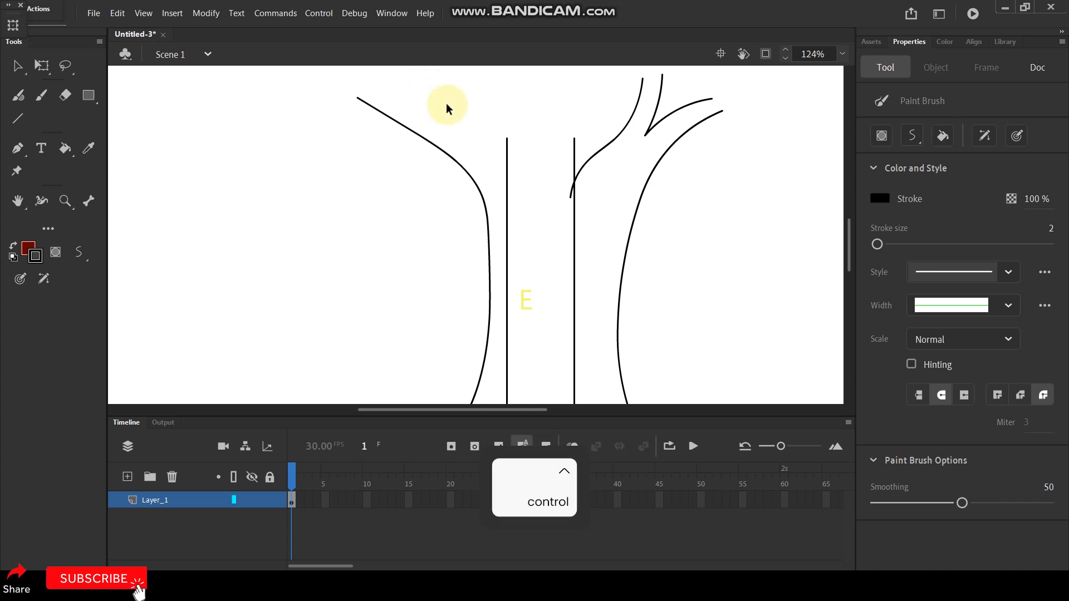
pyautogui.scroll(-4, 479, 105)
pyautogui.scroll(4, 480, 106)
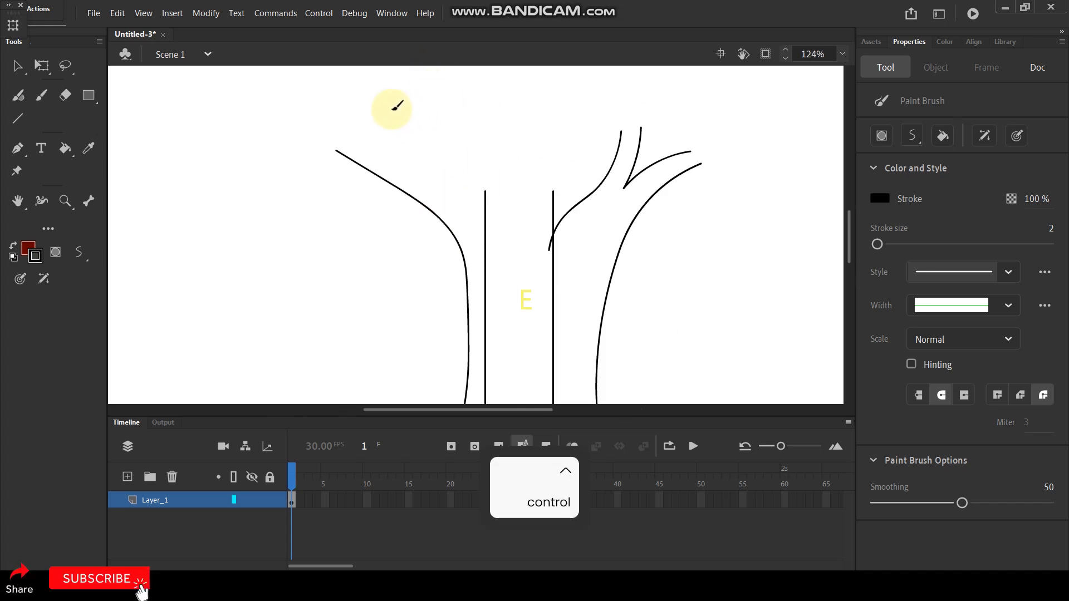
pyautogui.moveTo(396, 111)
pyautogui.mouseDown()
pyautogui.moveTo(432, 158)
pyautogui.moveTo(472, 184)
pyautogui.moveTo(491, 226)
pyautogui.mouseUp()
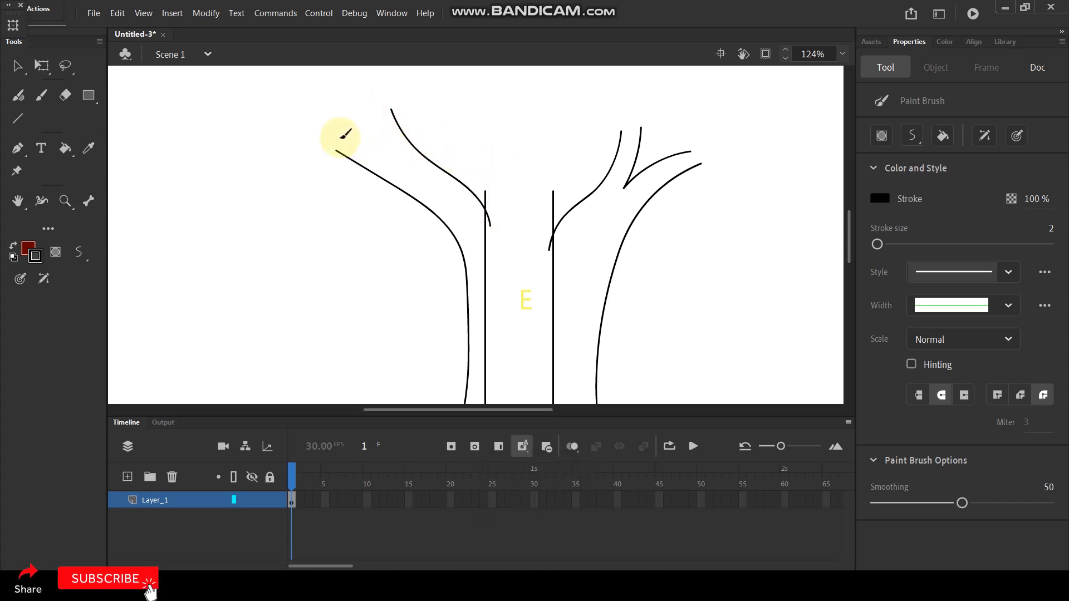
pyautogui.moveTo(340, 137)
pyautogui.mouseDown()
pyautogui.moveTo(389, 159)
pyautogui.moveTo(375, 111)
pyautogui.mouseUp()
# Step: Extend the upper ends of both vertical lines to about the height of the side branches or above
pyautogui.scroll(-3, 451, 125)
pyautogui.scroll(3, 512, 114)
pyautogui.press('v')
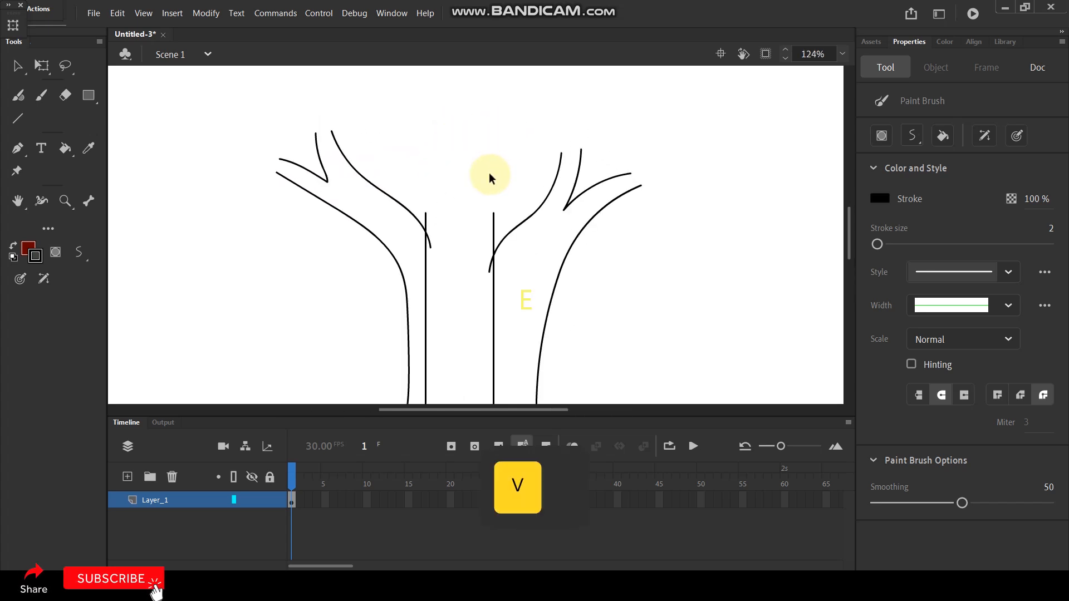
pyautogui.moveTo(426, 211); pyautogui.dragTo(426, 133)
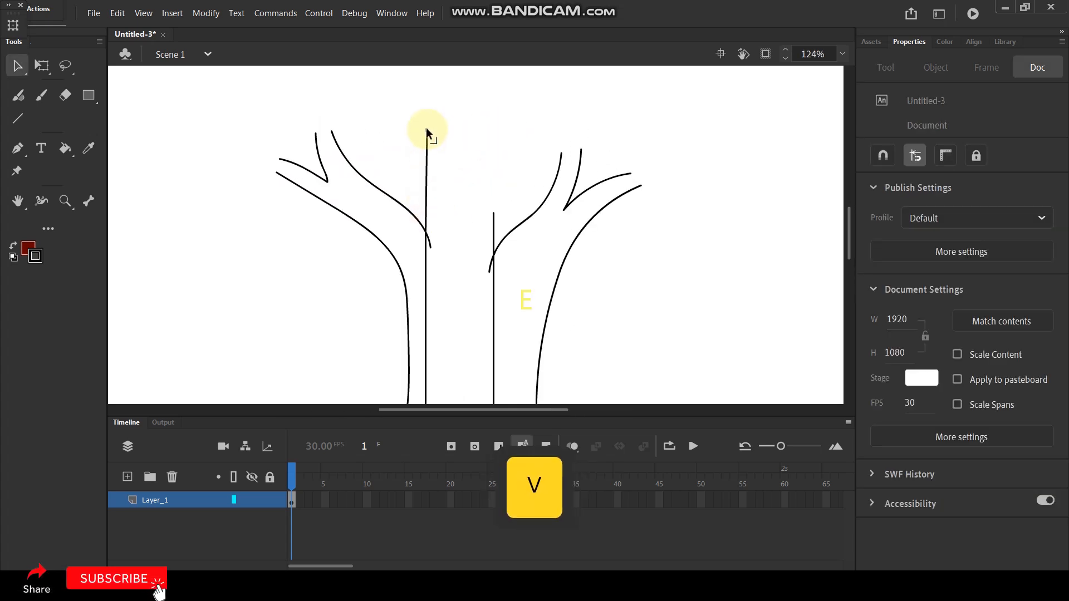
pyautogui.moveTo(492, 214); pyautogui.dragTo(497, 160)
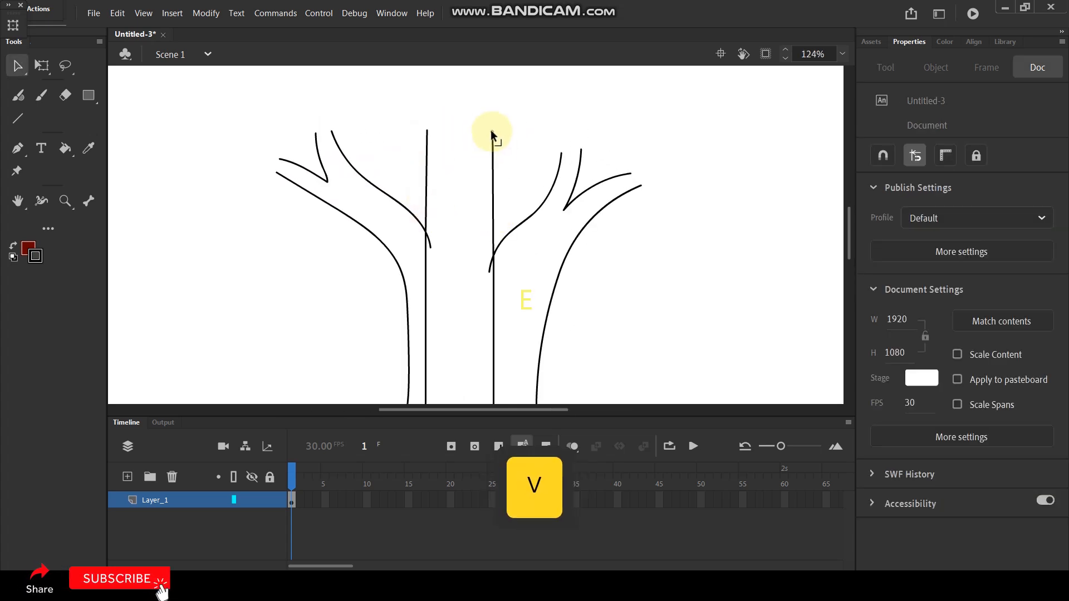
pyautogui.moveTo(427, 130); pyautogui.dragTo(425, 121)
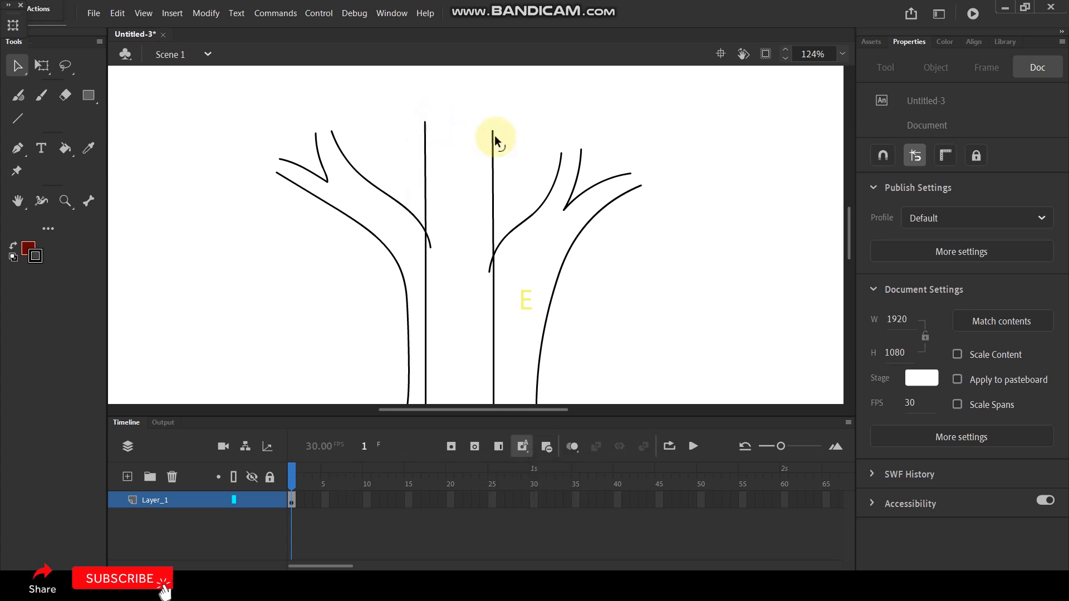
# Step: Delete the segments of both vertical lines that run down through the trunk below the branch joints
pyautogui.scroll(-3, 496, 123)
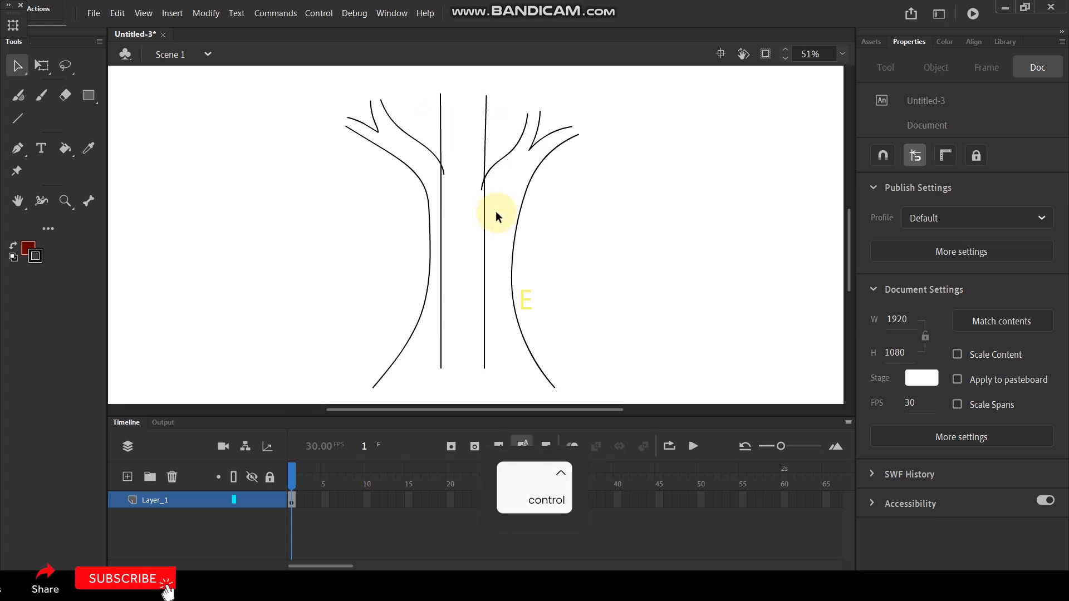
pyautogui.click(483, 217)
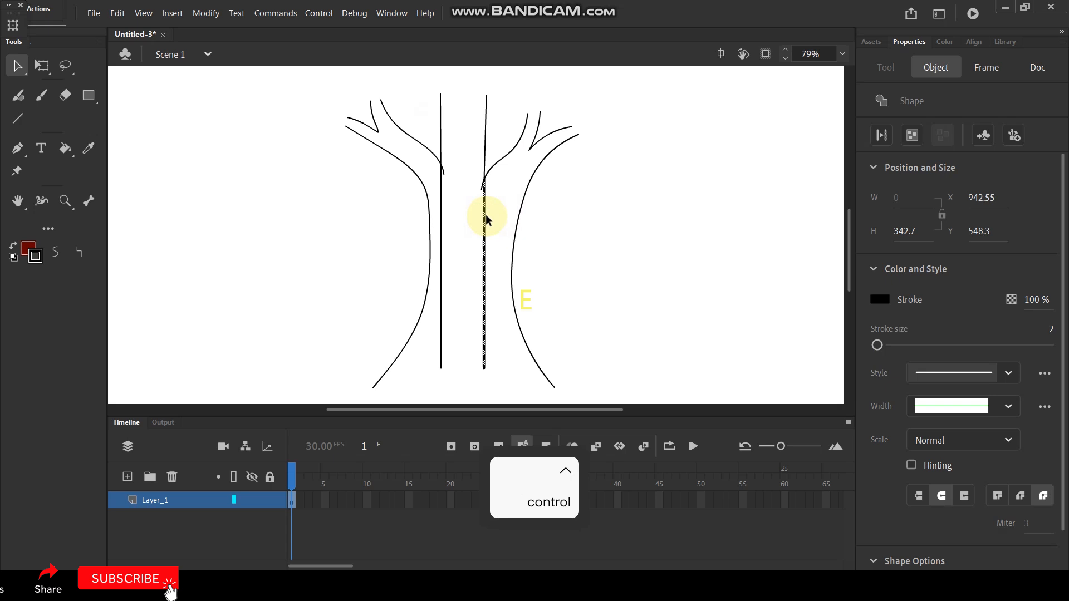
pyautogui.press('Delete')
pyautogui.click(441, 218)
pyautogui.press('Delete')
# Step: Paint a pointed root at the lower left of the trunk, with its inner edge curving back up into the trunk
pyautogui.scroll(-3, 545, 114)
pyautogui.scroll(1, 533, 228)
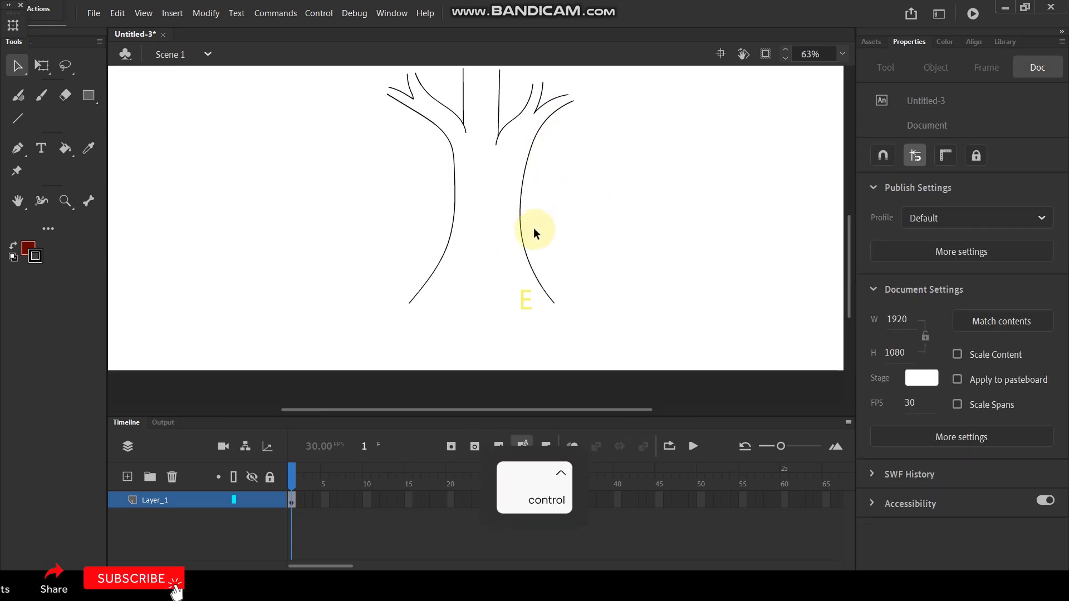
pyautogui.scroll(1, 536, 225)
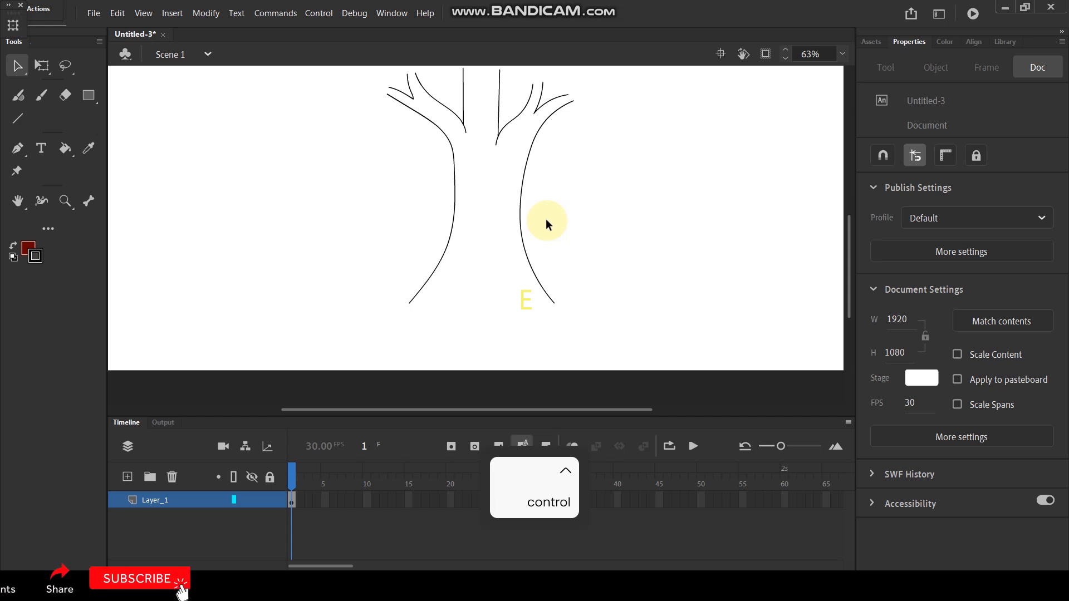
pyautogui.scroll(2, 436, 290)
pyautogui.scroll(-1, 490, 232)
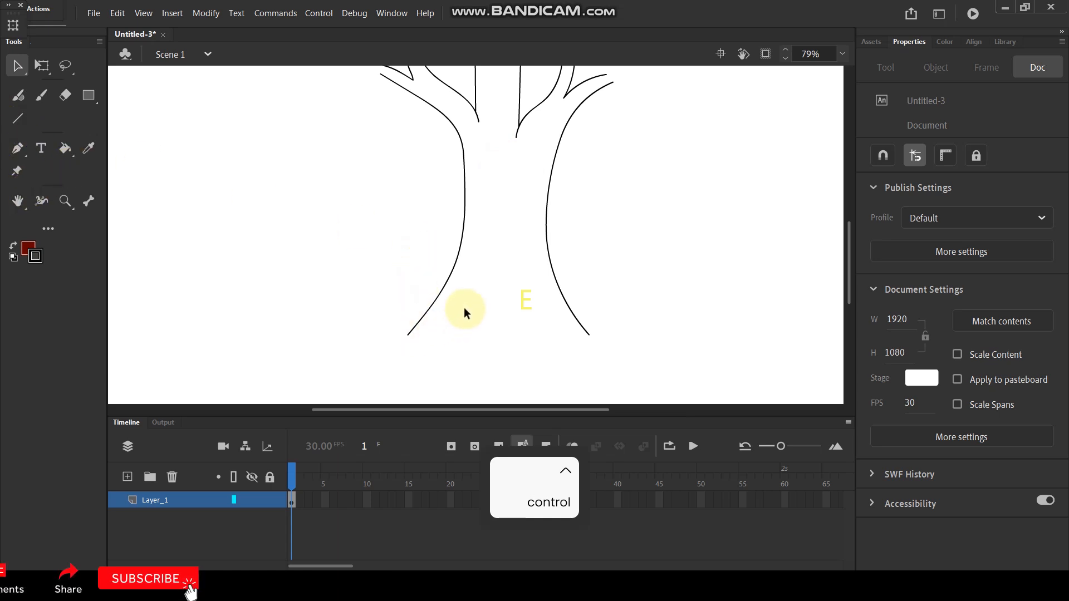
pyautogui.press('y')
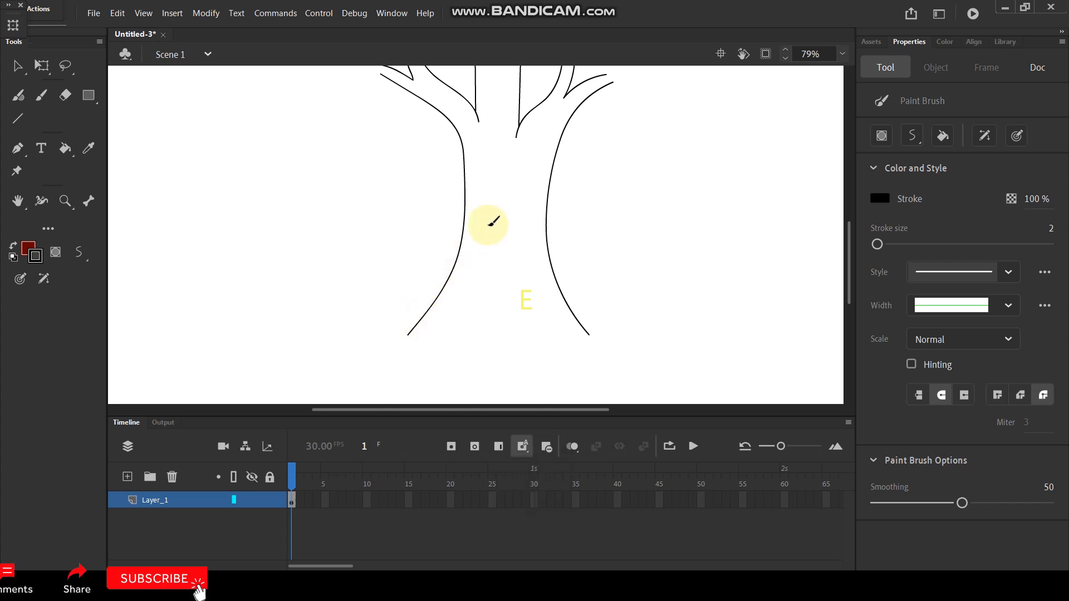
pyautogui.moveTo(490, 221); pyautogui.dragTo(444, 354)
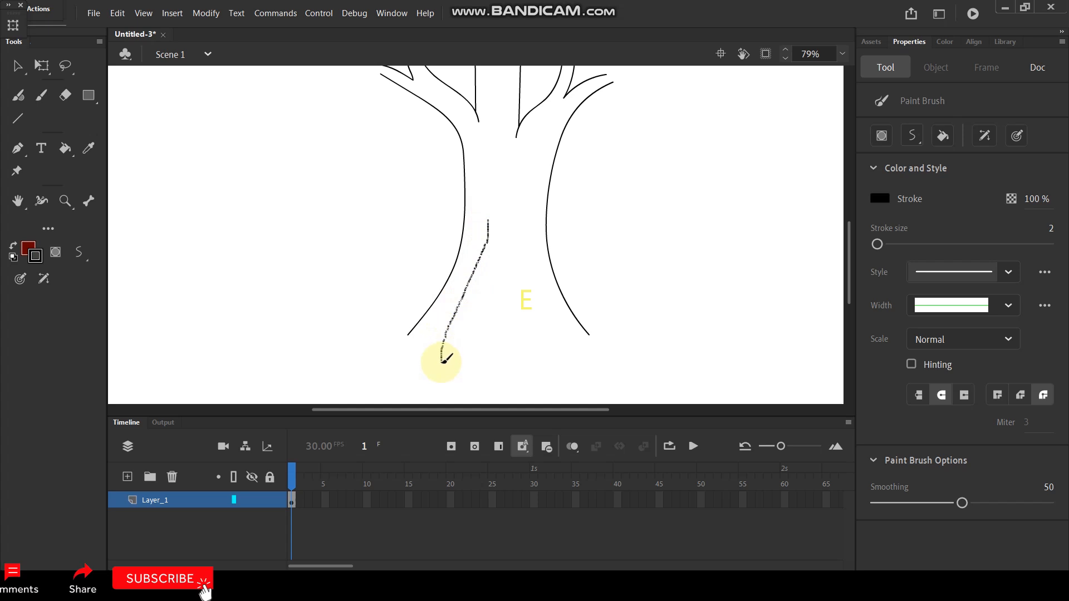
pyautogui.moveTo(466, 337)
pyautogui.mouseDown()
pyautogui.moveTo(503, 306)
pyautogui.moveTo(508, 249)
pyautogui.mouseUp()
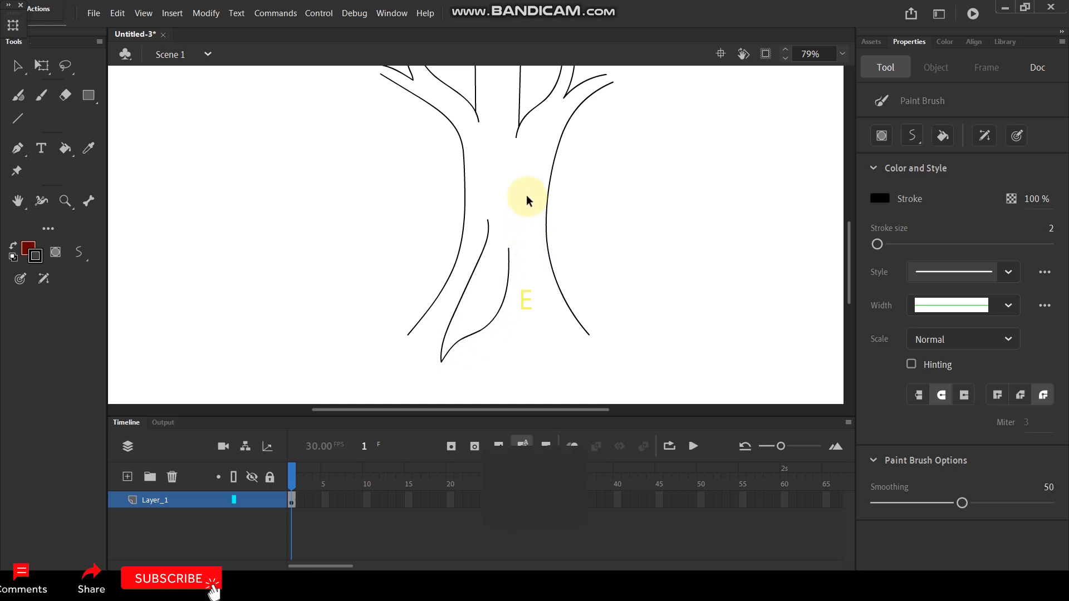
# Step: Paint a second pointed root toward the lower right, with its underside meeting the first root's inner edge
pyautogui.scroll(-1, 526, 195)
pyautogui.scroll(2, 542, 289)
pyautogui.moveTo(515, 185)
pyautogui.mouseDown()
pyautogui.moveTo(530, 275)
pyautogui.moveTo(580, 349)
pyautogui.moveTo(511, 312)
pyautogui.moveTo(488, 278)
pyautogui.mouseUp()
# Step: Pull the lower end of the trunk's right edge outward and paint an underside stroke to its tip, forming a right root
pyautogui.scroll(-2, 512, 258)
pyautogui.scroll(2, 550, 242)
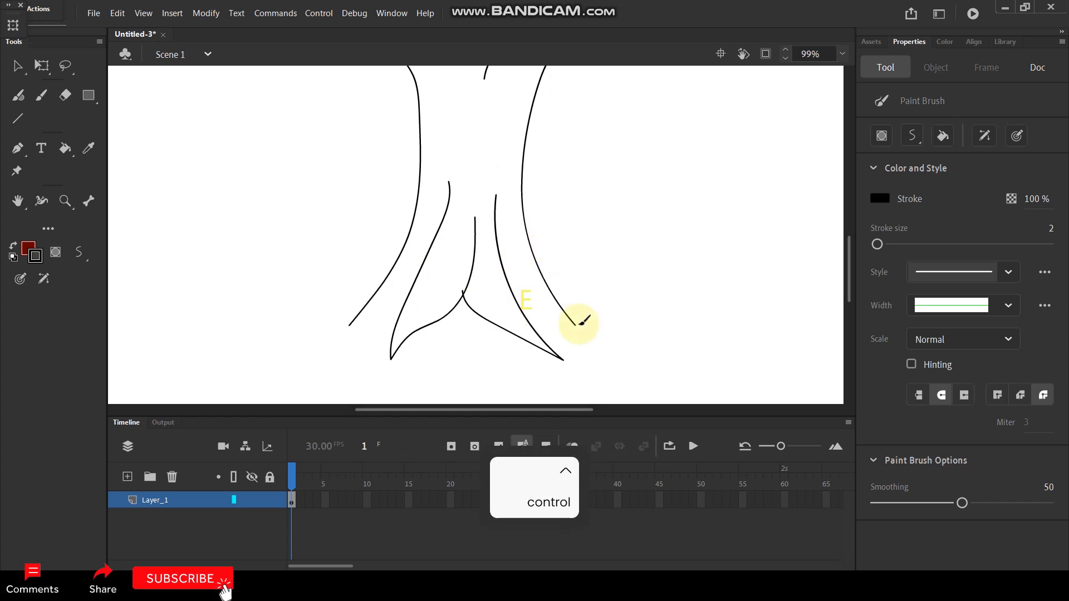
pyautogui.press('v')
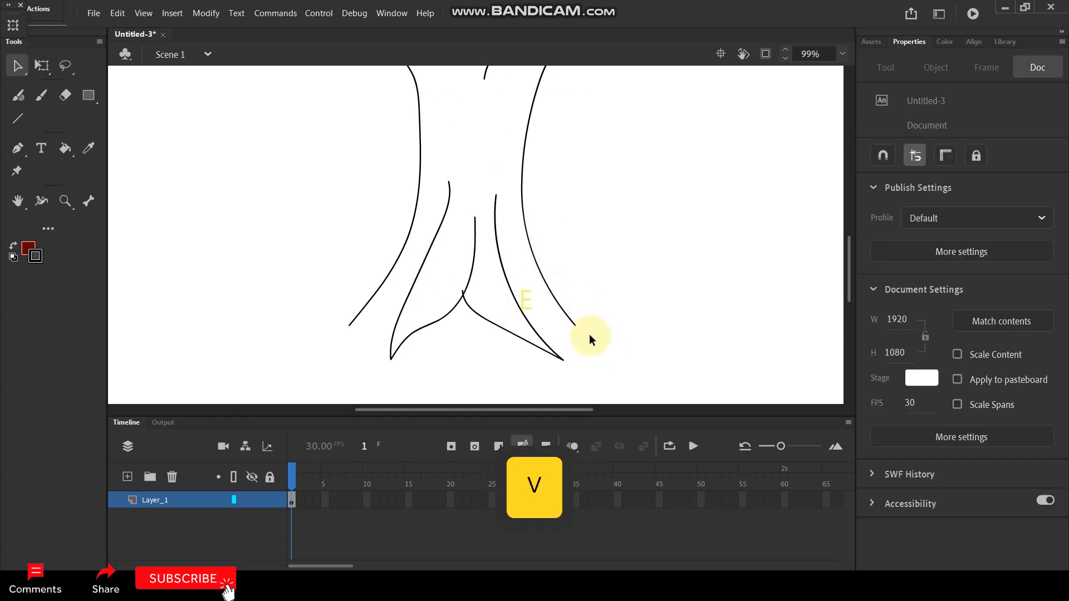
pyautogui.moveTo(573, 323); pyautogui.dragTo(630, 336)
pyautogui.press('y')
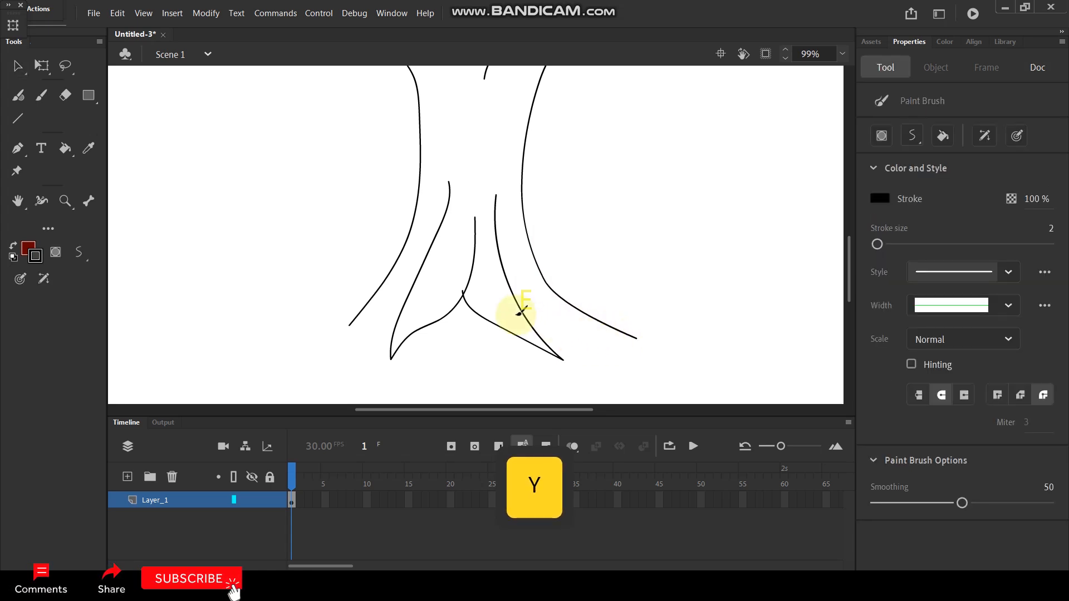
pyautogui.moveTo(522, 315); pyautogui.dragTo(636, 336)
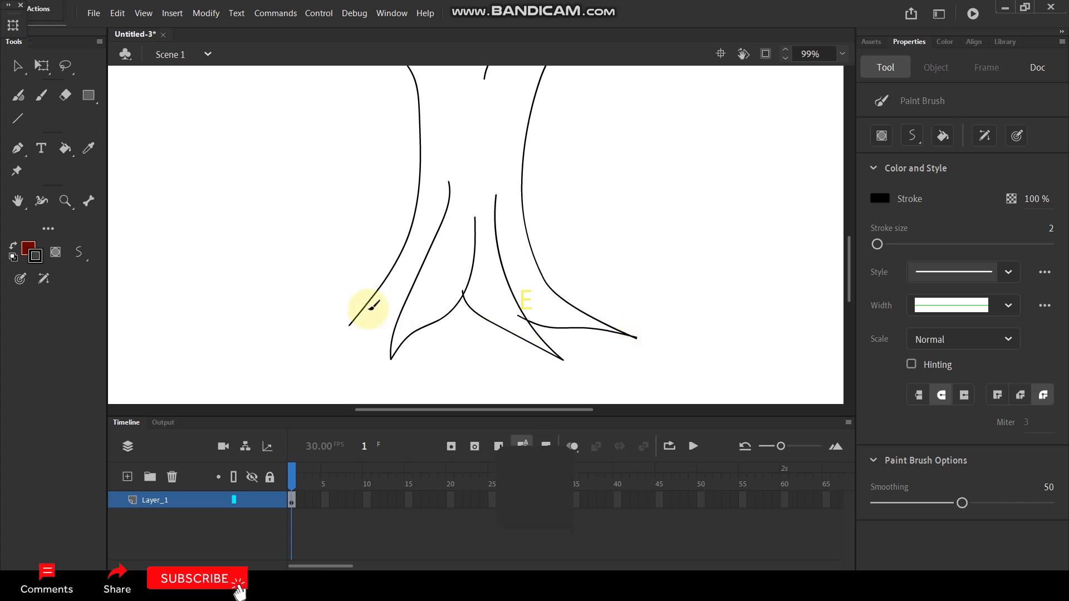
# Step: Pull the lower end of the trunk's left edge outward, smooth its bend, and paint an underside stroke from its tip, forming a left root
pyautogui.press('v')
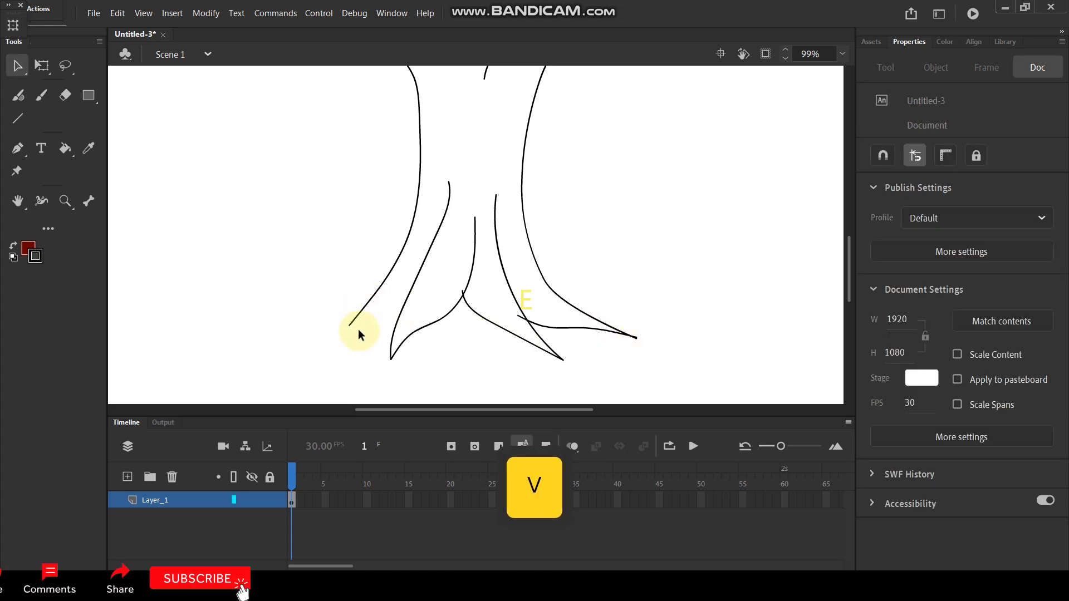
pyautogui.moveTo(351, 323); pyautogui.dragTo(306, 335)
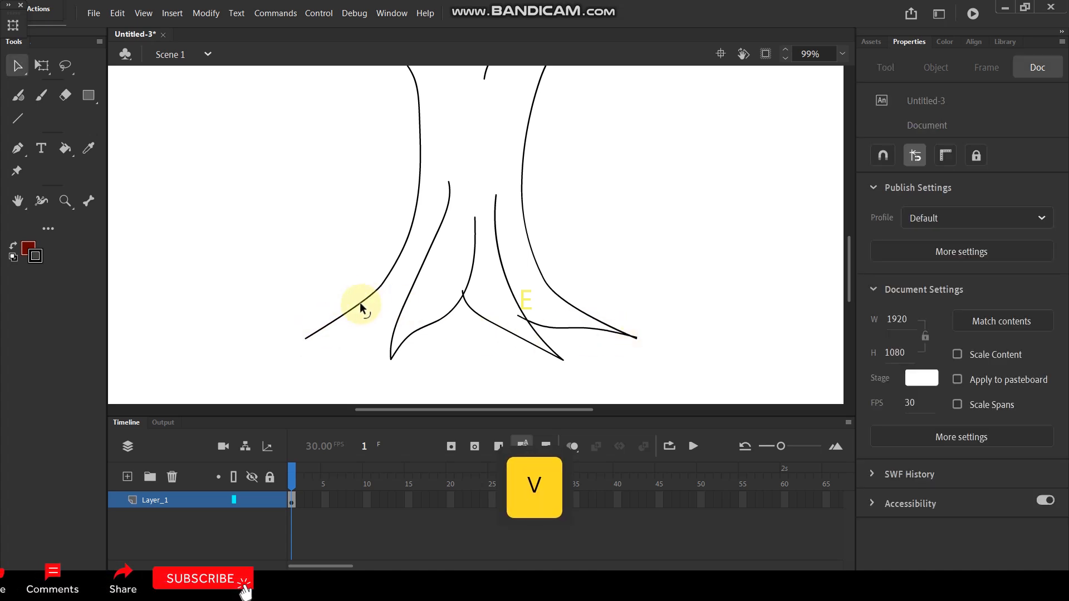
pyautogui.moveTo(368, 297); pyautogui.dragTo(358, 300)
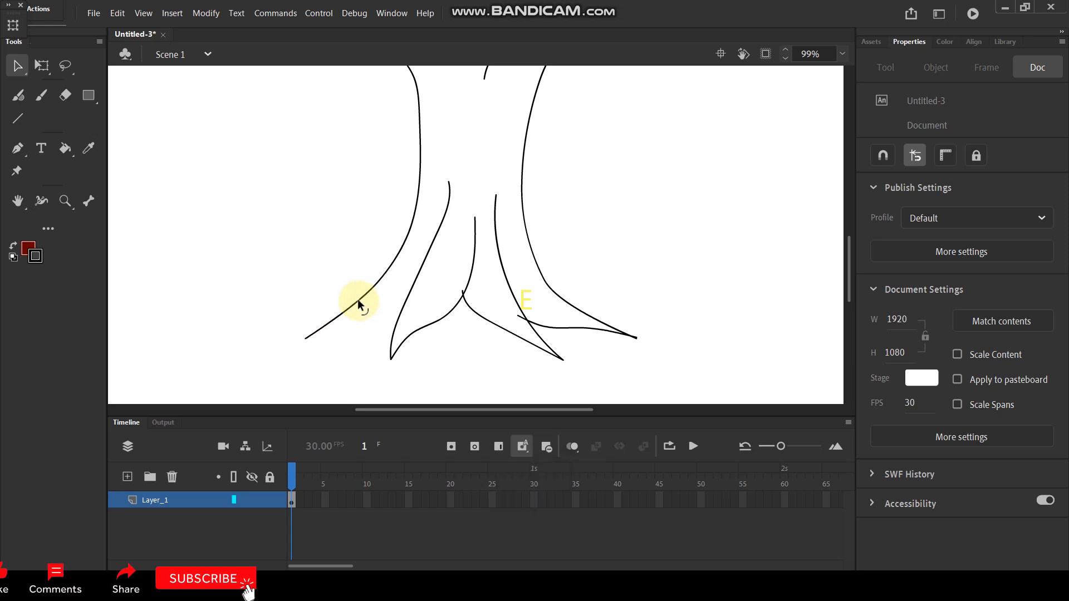
pyautogui.press('y')
pyautogui.moveTo(305, 336)
pyautogui.mouseDown()
pyautogui.moveTo(342, 332)
pyautogui.moveTo(382, 307)
pyautogui.moveTo(405, 309)
pyautogui.mouseUp()
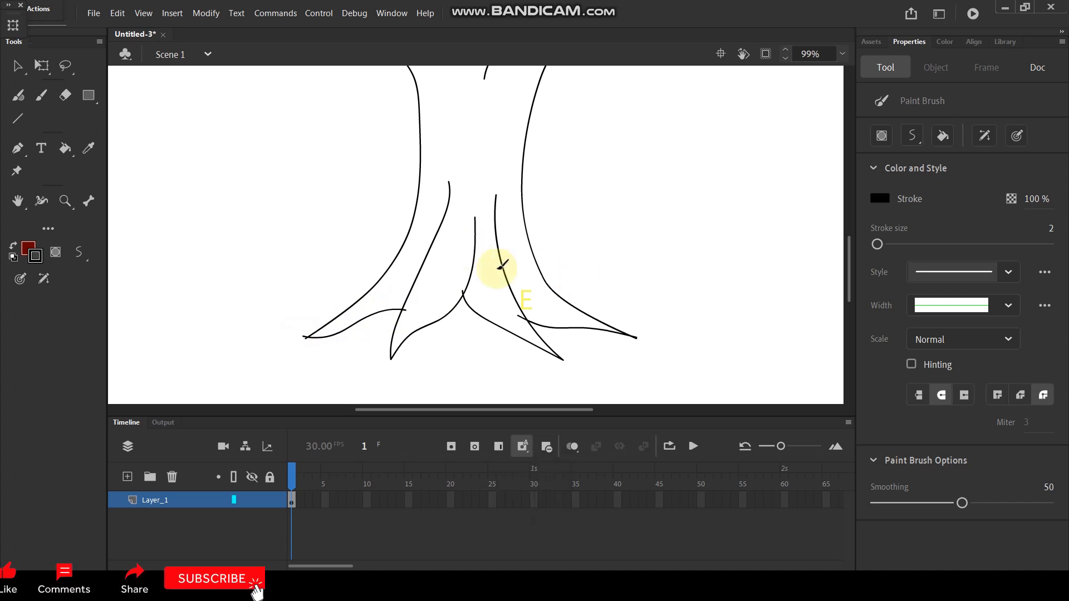
# Step: Paint short closing strokes across the open ends of the central trunk and all four side branches
pyautogui.scroll(-3, 481, 245)
pyautogui.scroll(3, 501, 125)
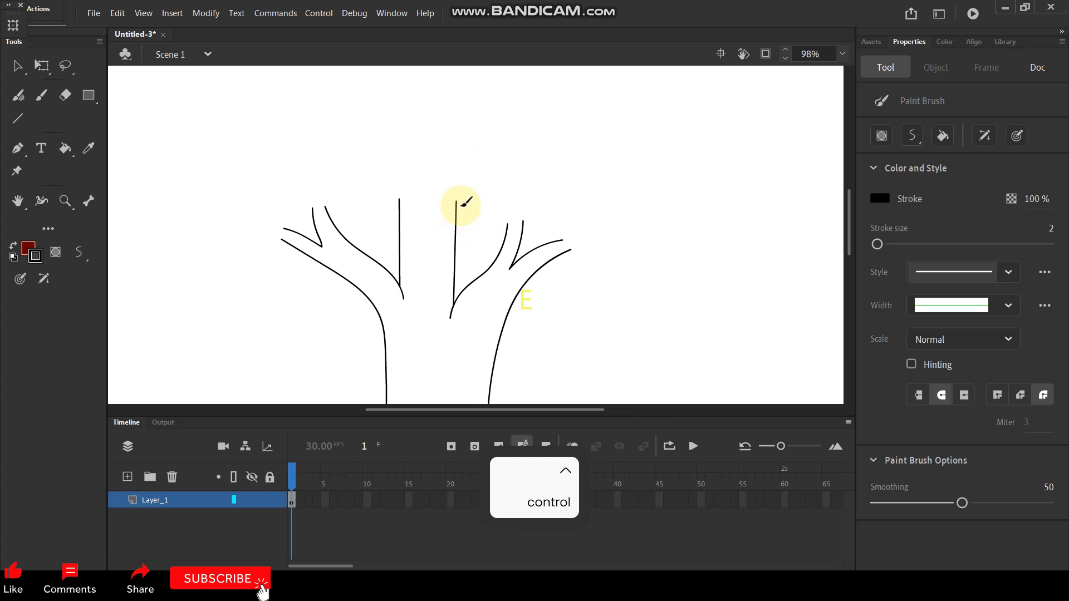
pyautogui.moveTo(392, 200)
pyautogui.mouseDown()
pyautogui.moveTo(531, 222)
pyautogui.moveTo(570, 263)
pyautogui.mouseUp()
pyautogui.moveTo(286, 226); pyautogui.dragTo(281, 250)
pyautogui.moveTo(309, 213); pyautogui.dragTo(332, 208)
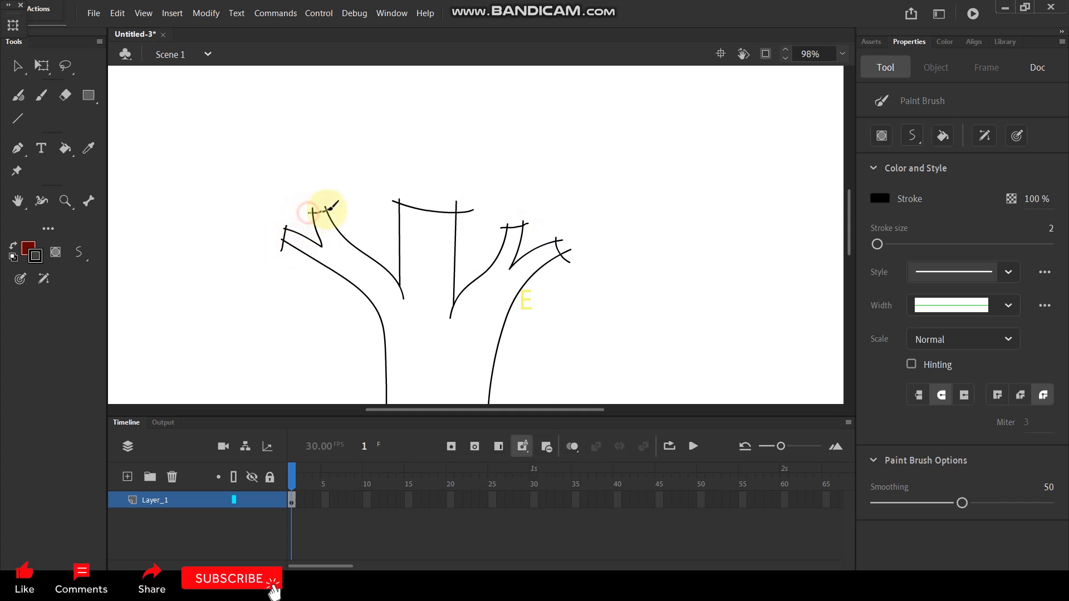
# Step: Paint two curved strokes between the left roots, each running from an inner root line down to an underside stroke
pyautogui.scroll(-4, 382, 274)
pyautogui.scroll(2, 441, 239)
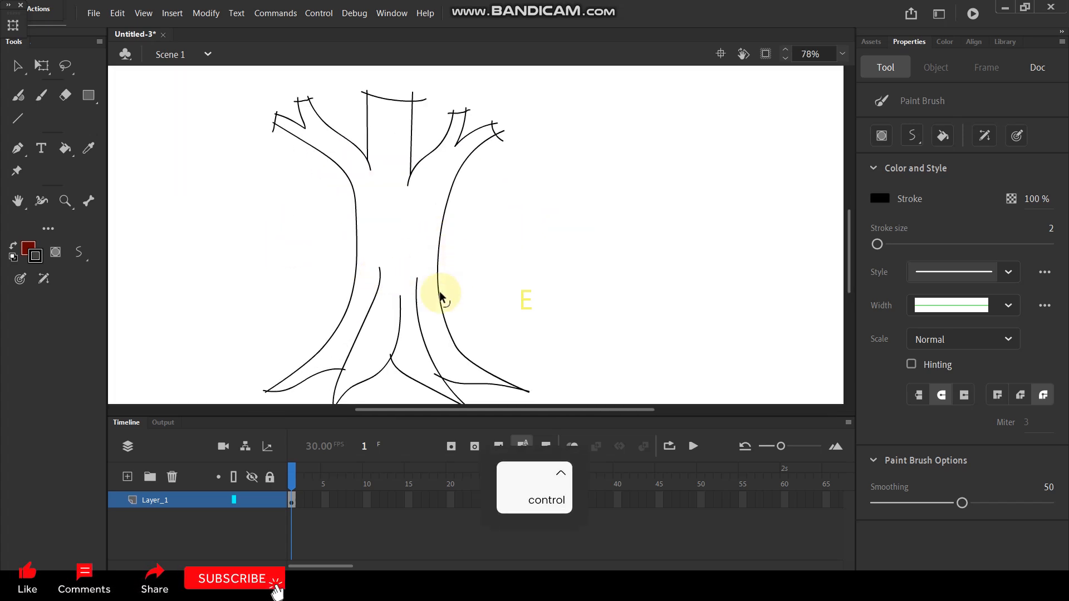
pyautogui.scroll(1, 393, 336)
pyautogui.press('space')
pyautogui.moveTo(385, 248); pyautogui.dragTo(441, 234)
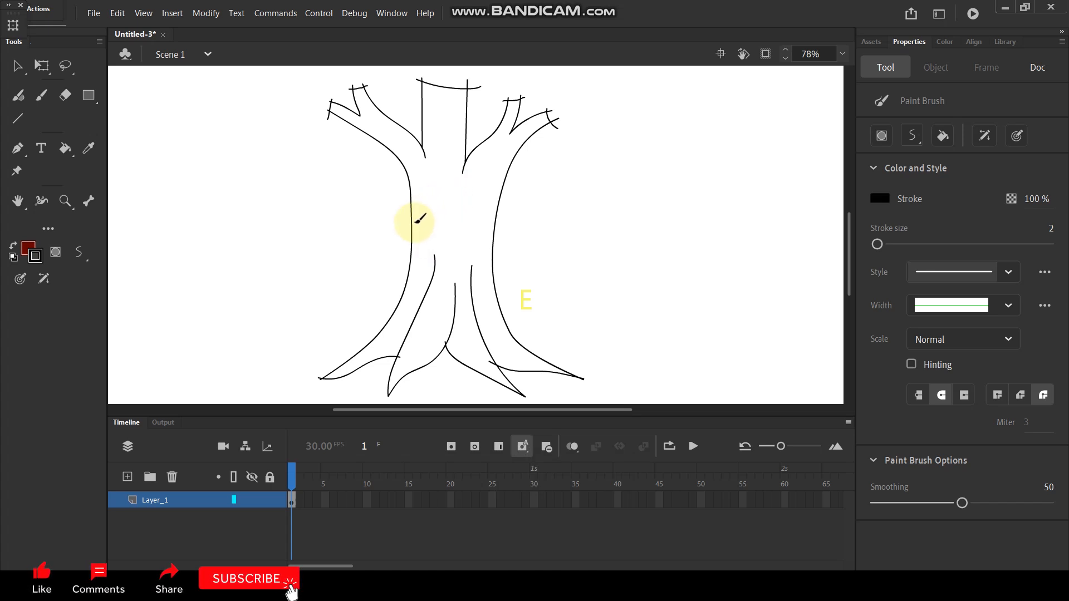
pyautogui.moveTo(432, 283); pyautogui.dragTo(401, 327)
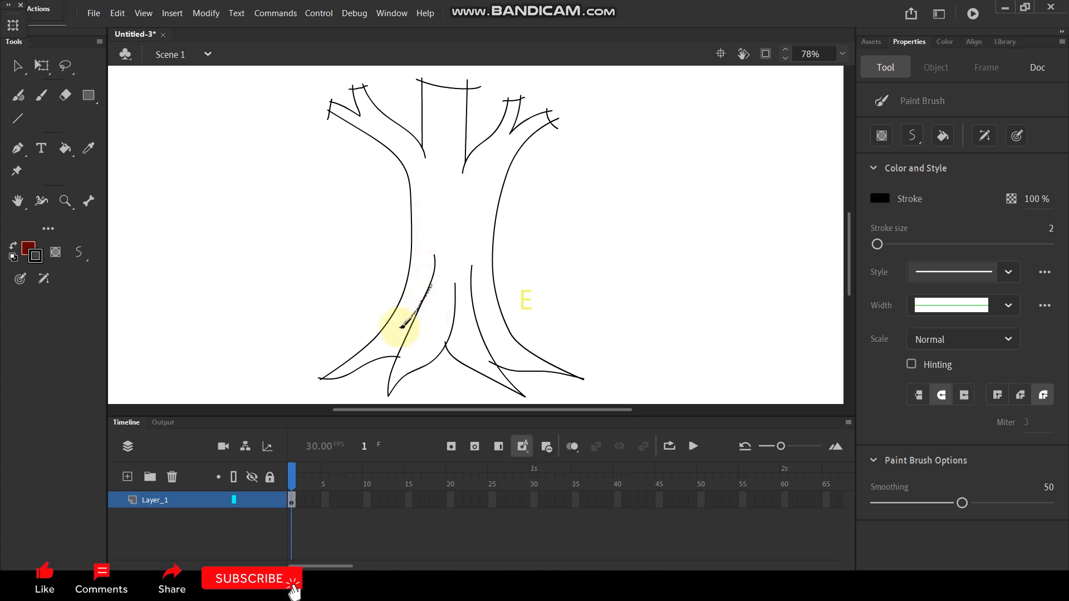
pyautogui.moveTo(371, 364); pyautogui.dragTo(370, 365)
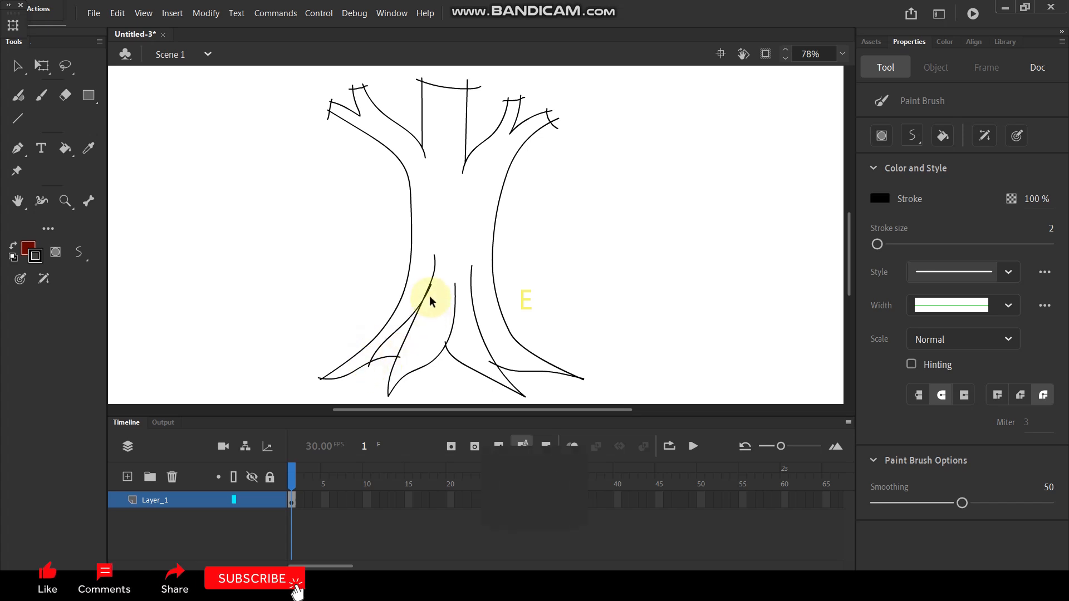
pyautogui.scroll(2, 428, 331)
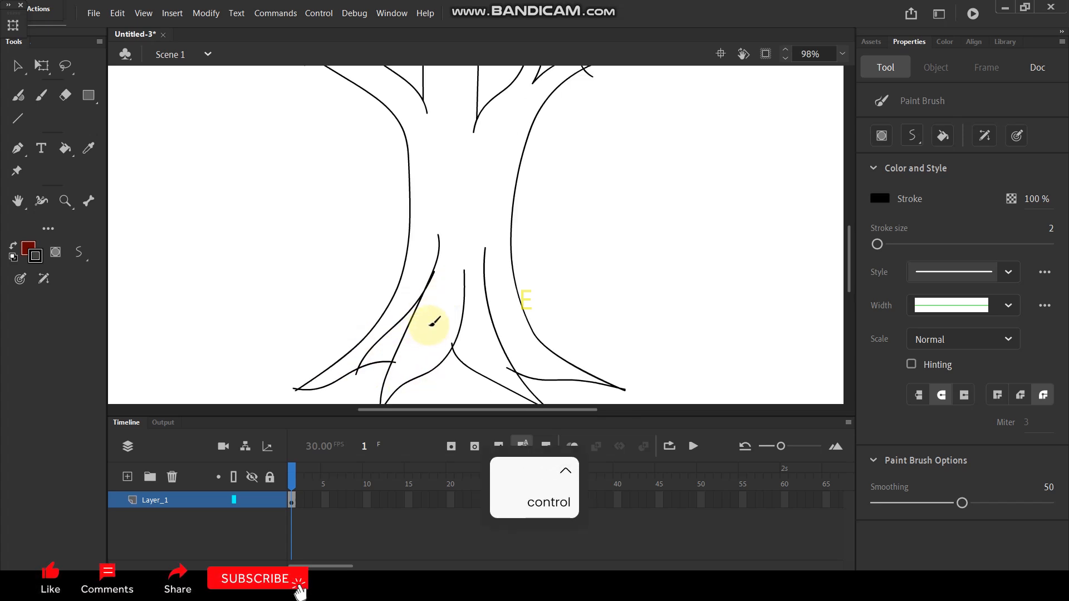
pyautogui.moveTo(469, 278); pyautogui.dragTo(402, 390)
pyautogui.scroll(-2, 446, 301)
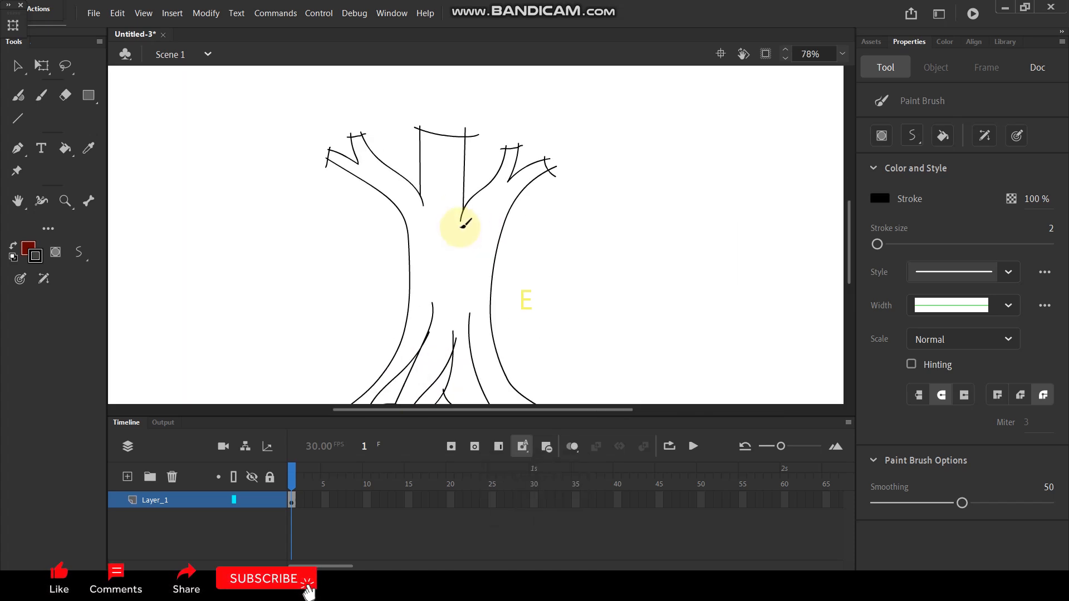
# Step: Fill the trunk, branches and roots with brown #793B03 using the Paint Bucket
pyautogui.click(30, 248)
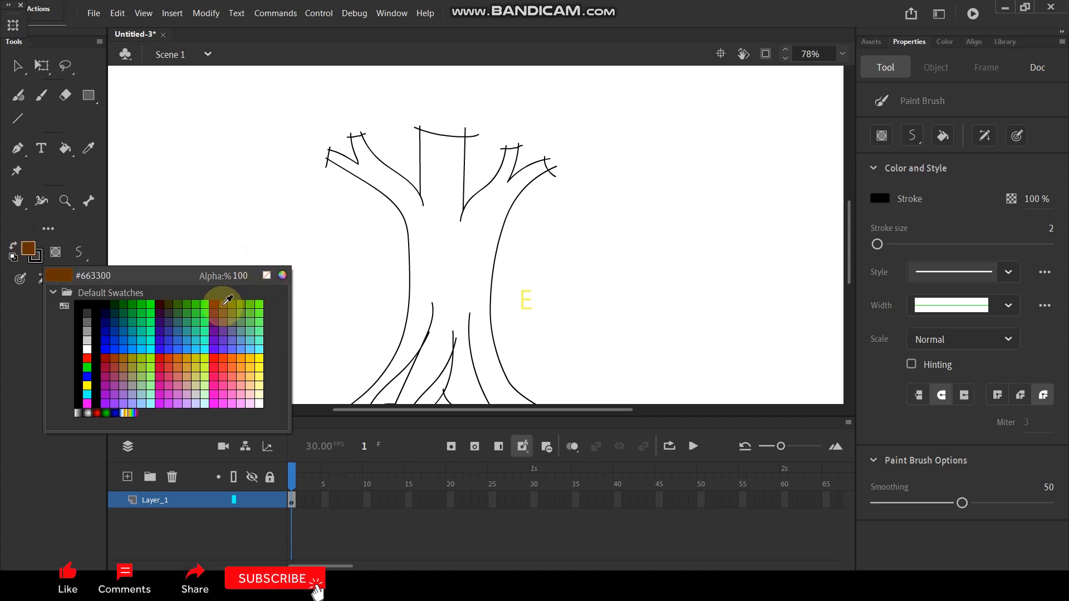
pyautogui.click(282, 276)
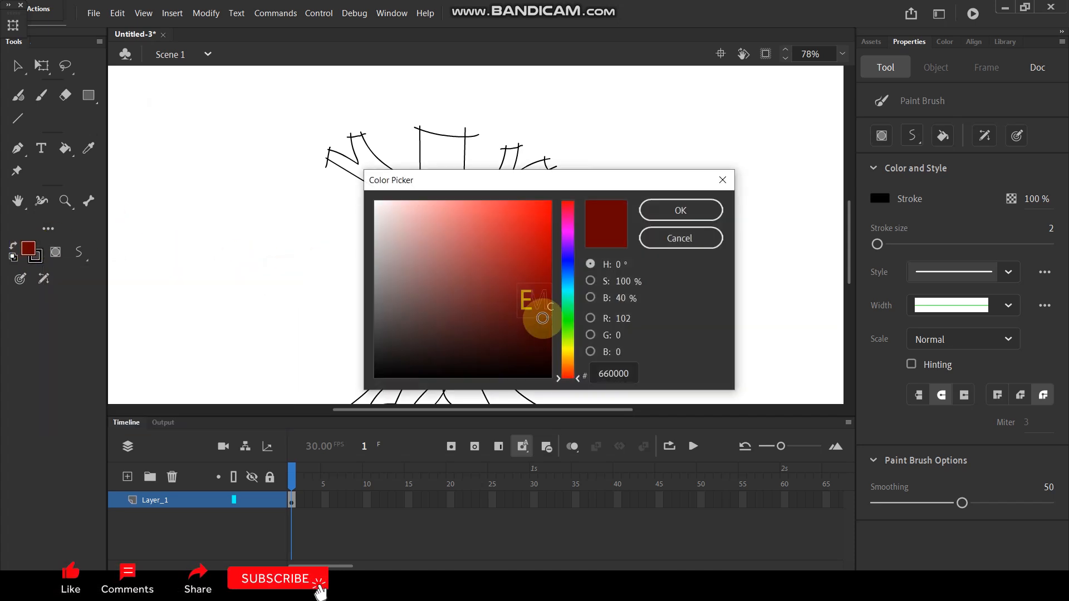
pyautogui.moveTo(577, 380); pyautogui.dragTo(580, 363)
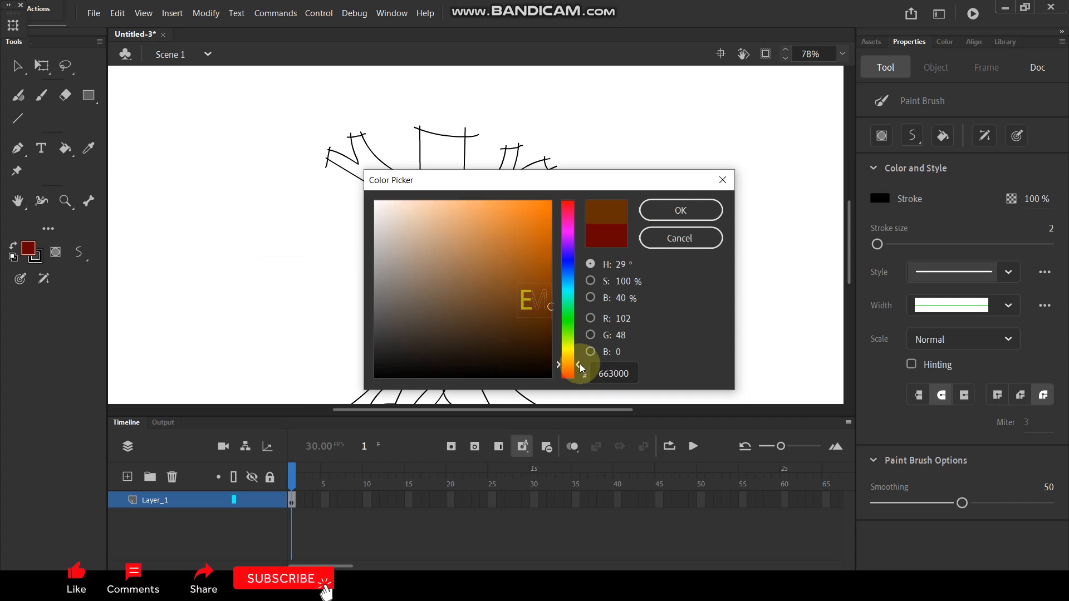
pyautogui.moveTo(544, 307); pyautogui.dragTo(529, 290)
pyautogui.click(680, 210)
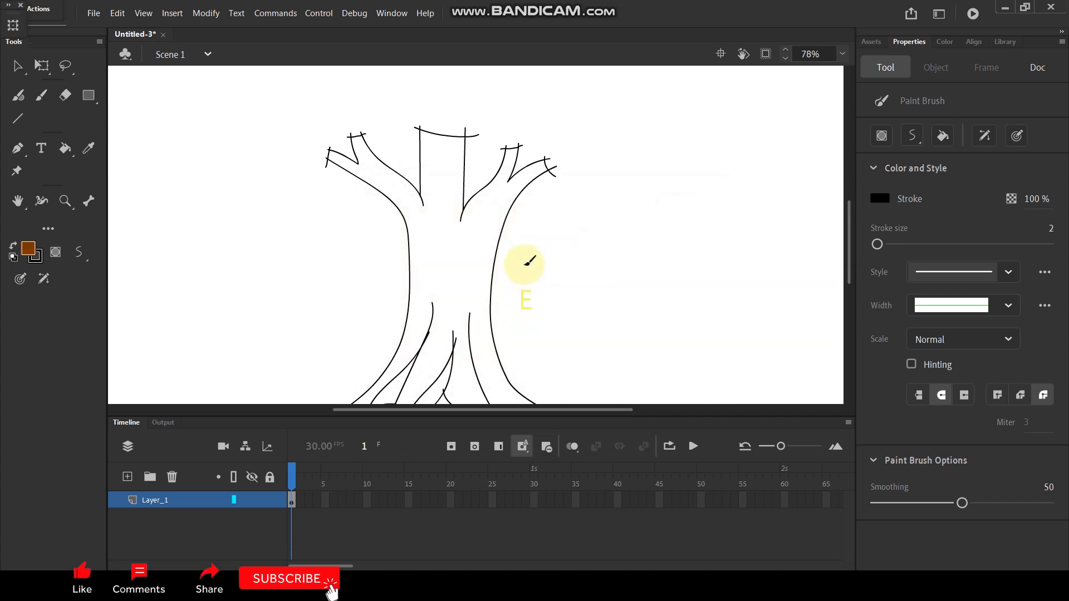
pyautogui.press('k')
pyautogui.click(446, 253)
pyautogui.hotkey('ctrl', '-')
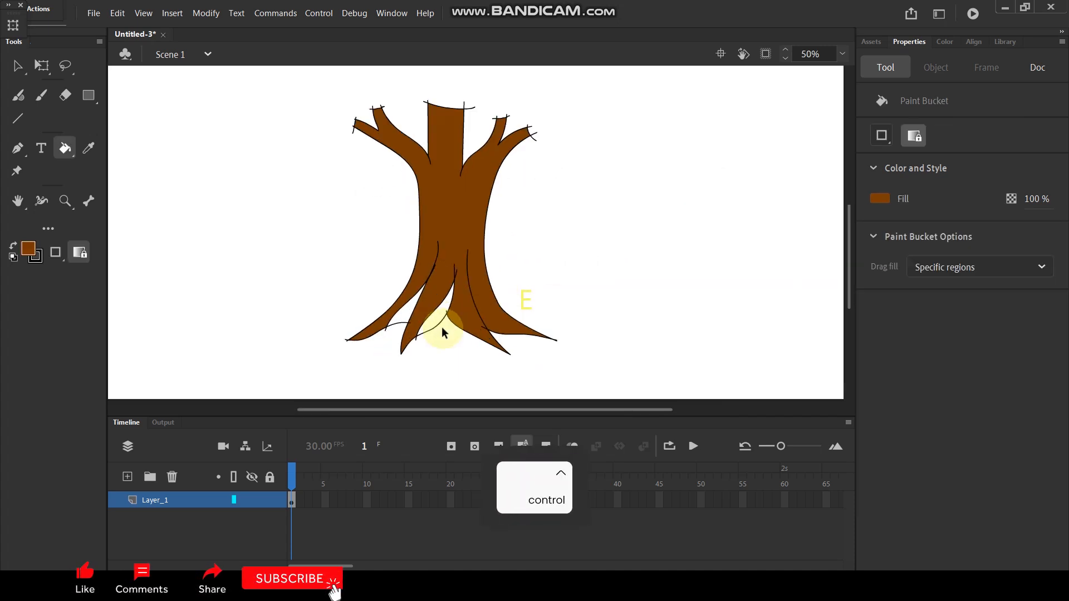
pyautogui.scroll(4, 442, 326)
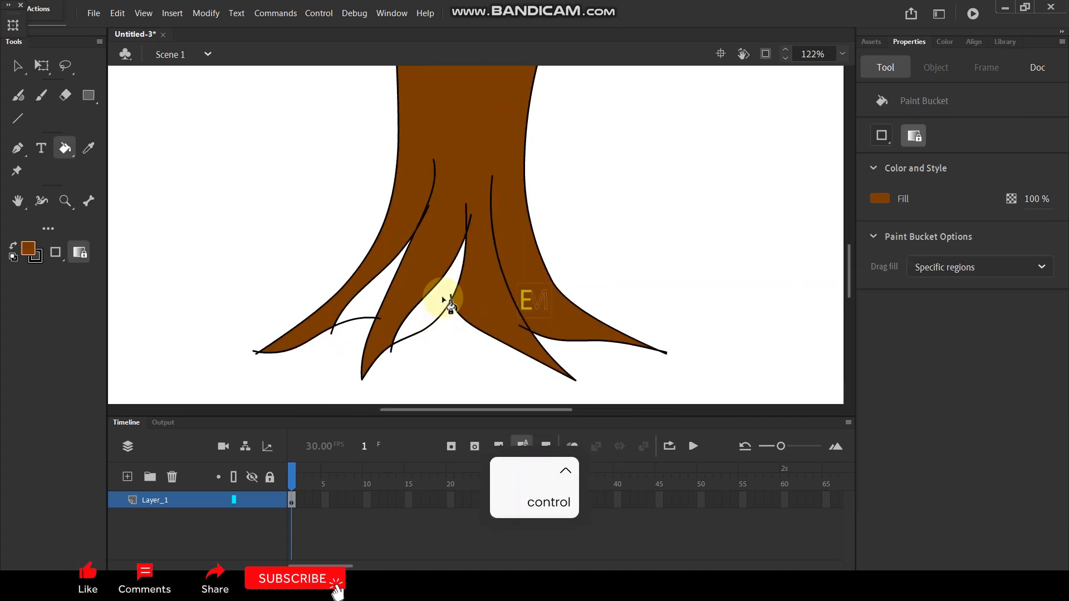
pyautogui.scroll(-5, 529, 210)
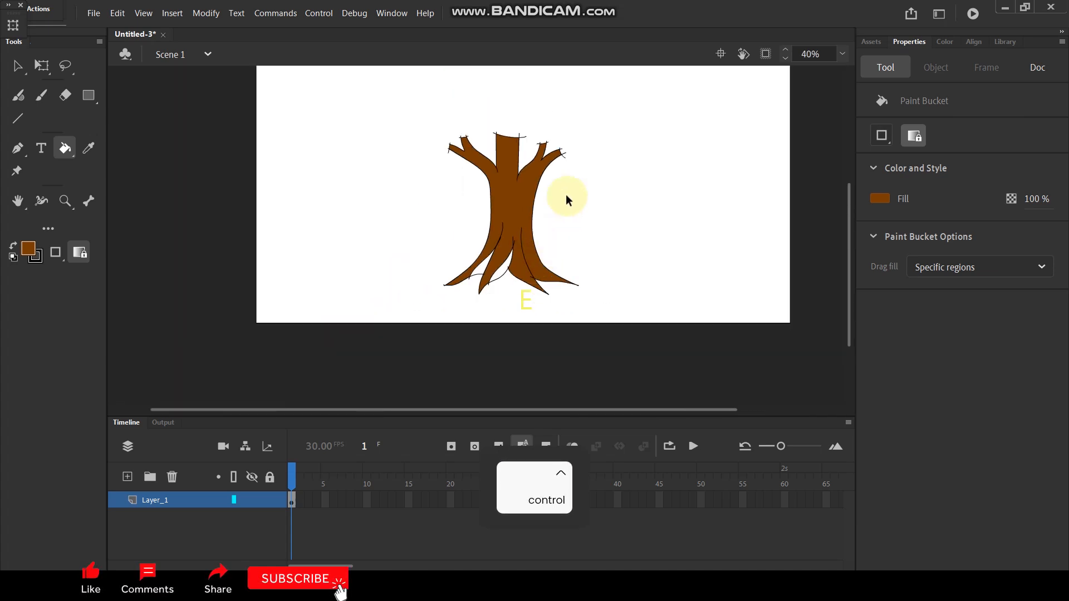
# Step: Paint a shading line just inside the trunk's right edge, from the outer right branch tip down to the right root tip
pyautogui.scroll(2, 565, 195)
pyautogui.press('y')
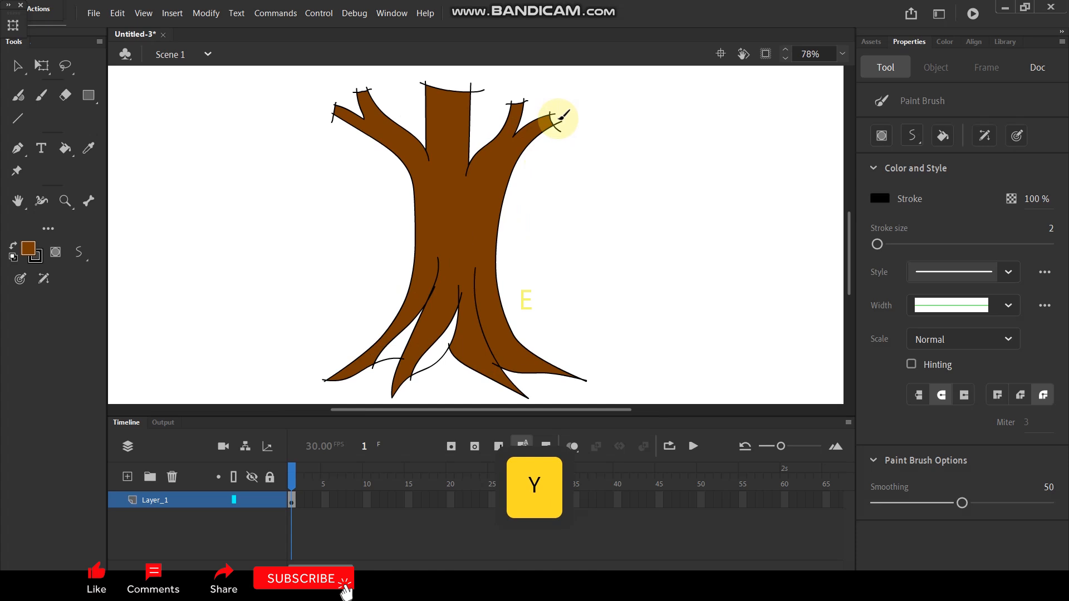
pyautogui.moveTo(523, 142); pyautogui.dragTo(510, 156)
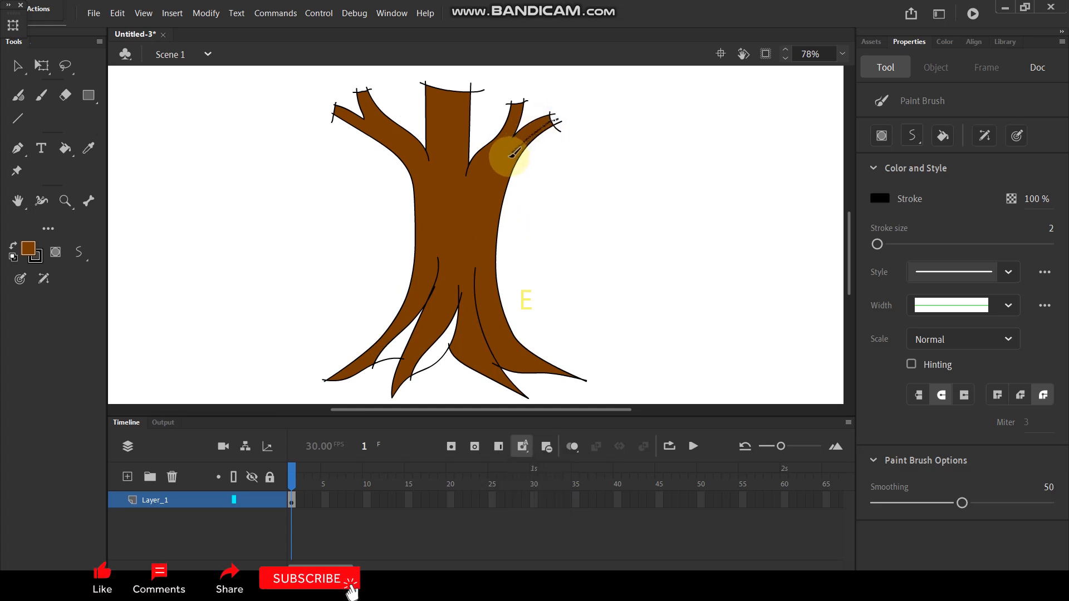
pyautogui.moveTo(504, 170); pyautogui.dragTo(496, 211)
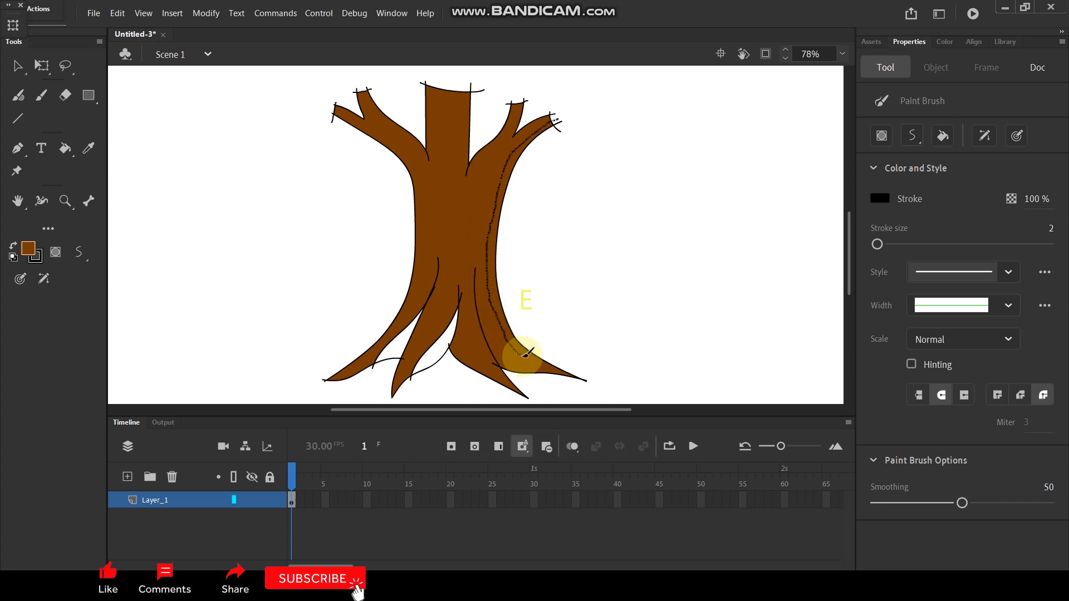
pyautogui.moveTo(583, 383); pyautogui.dragTo(586, 382)
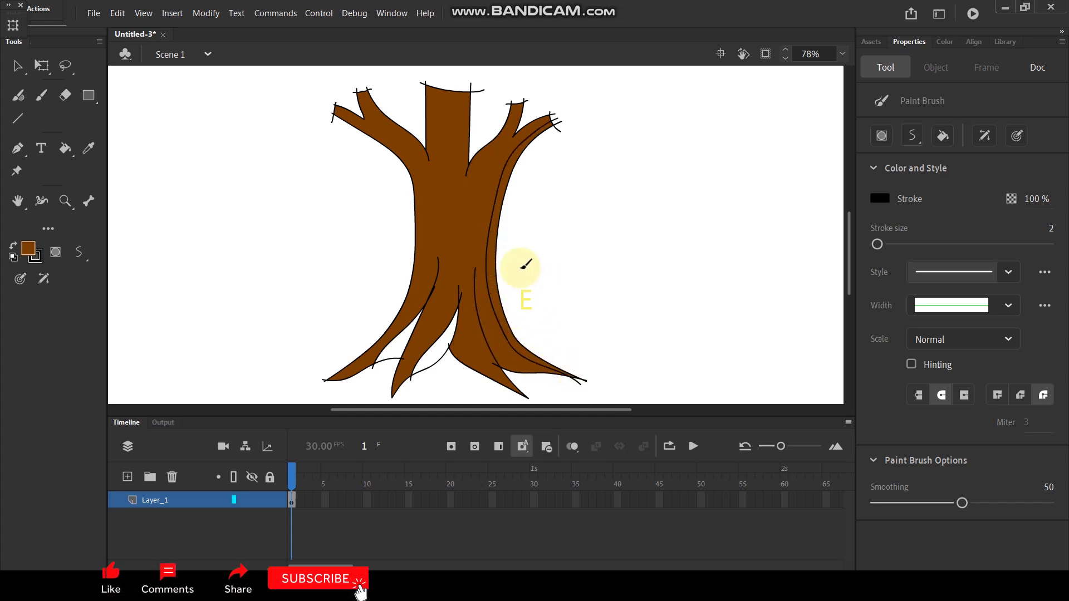
# Step: Fill the narrow strip along the trunk's right edge with darker brown #5F2F02
pyautogui.click(26, 253)
pyautogui.click(282, 279)
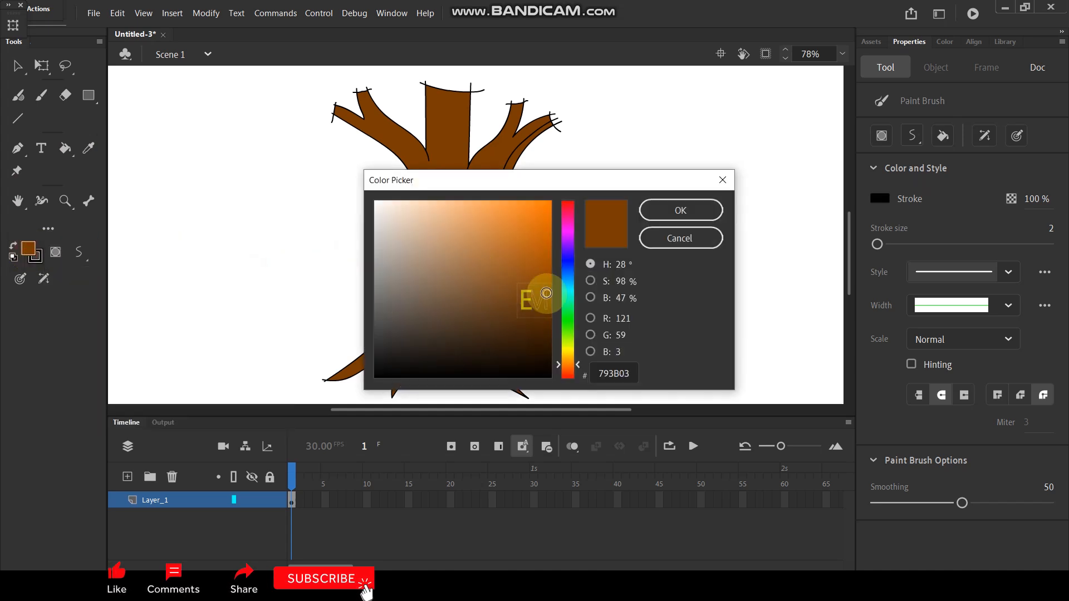
pyautogui.moveTo(543, 292); pyautogui.dragTo(546, 310)
pyautogui.click(678, 211)
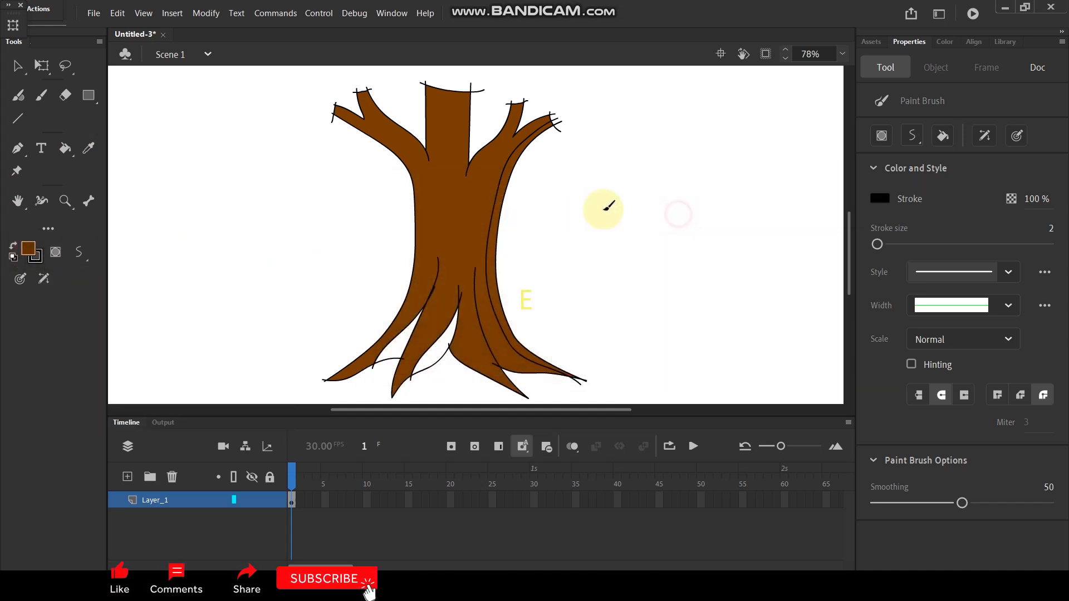
pyautogui.press('k')
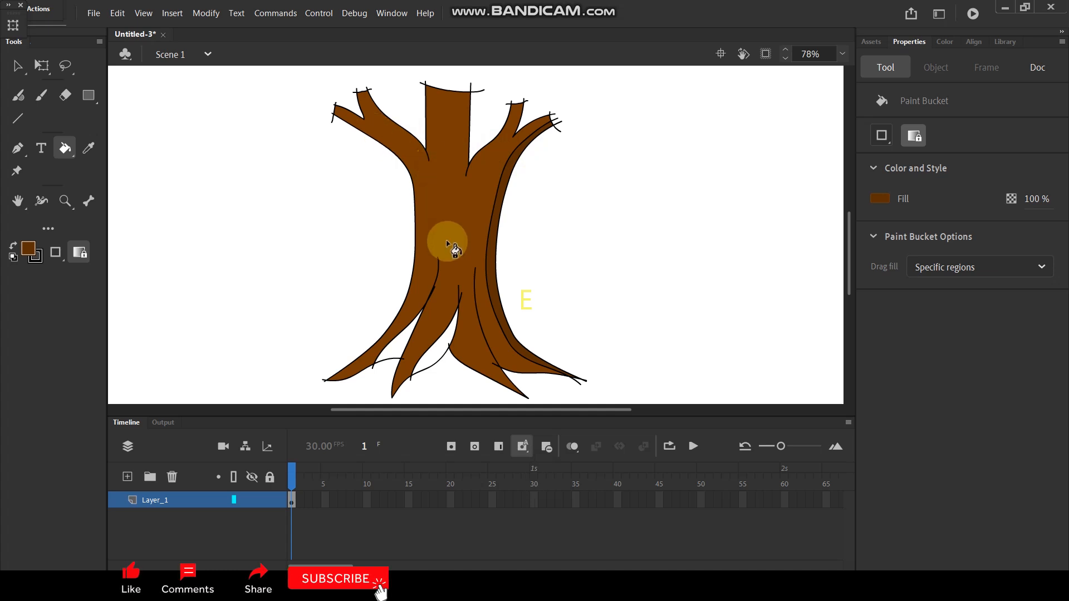
# Step: Paint a curve from the left branch down the trunk to the right inner root line, and fill the area left of it with #C36F1F
pyautogui.press('y')
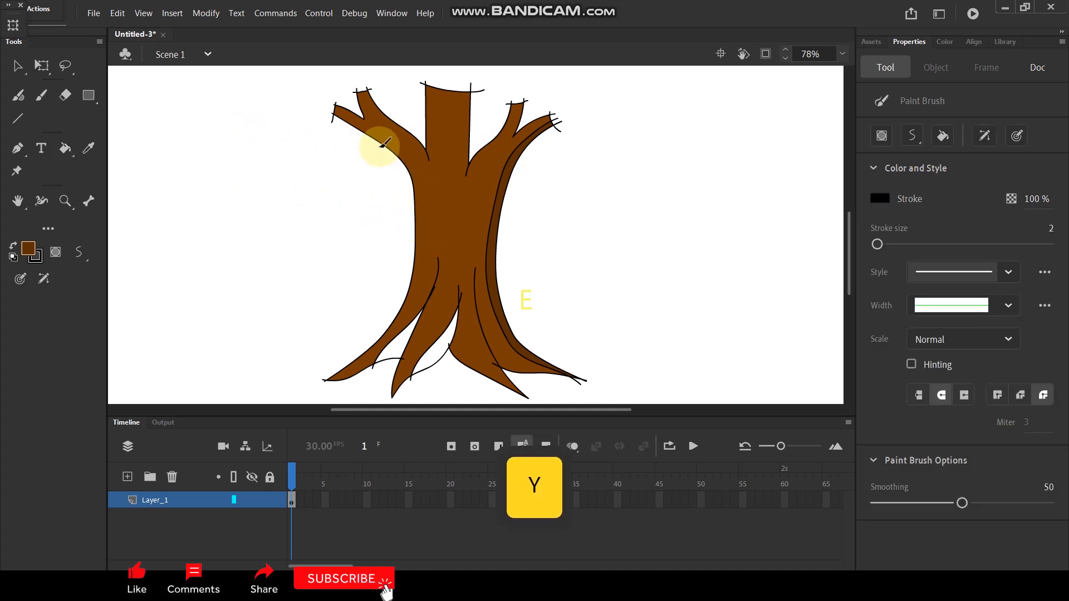
pyautogui.moveTo(389, 150)
pyautogui.mouseDown()
pyautogui.moveTo(449, 205)
pyautogui.moveTo(477, 311)
pyautogui.mouseUp()
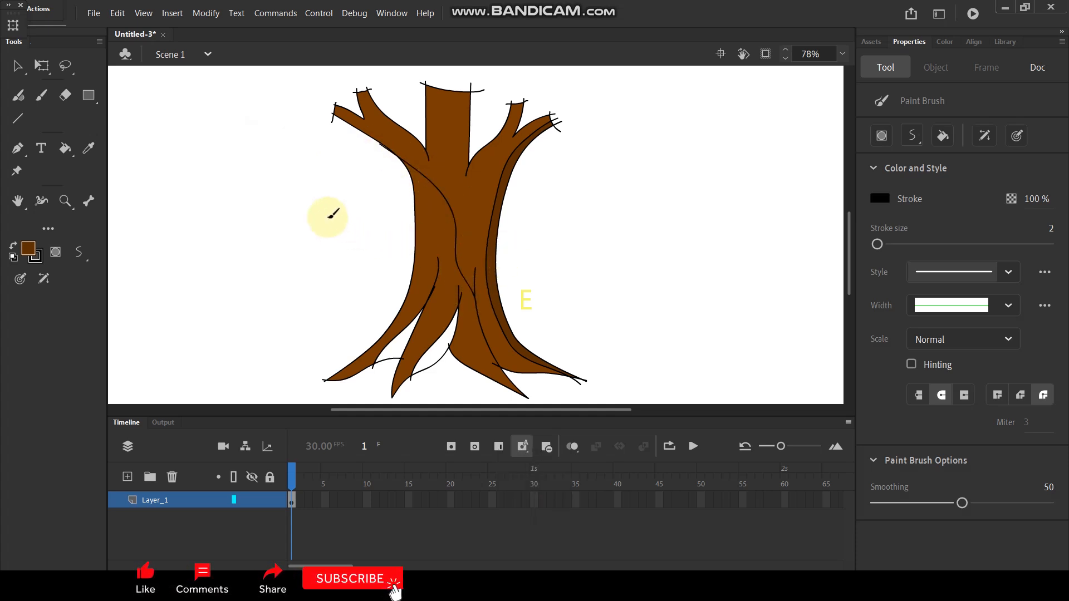
pyautogui.click(28, 249)
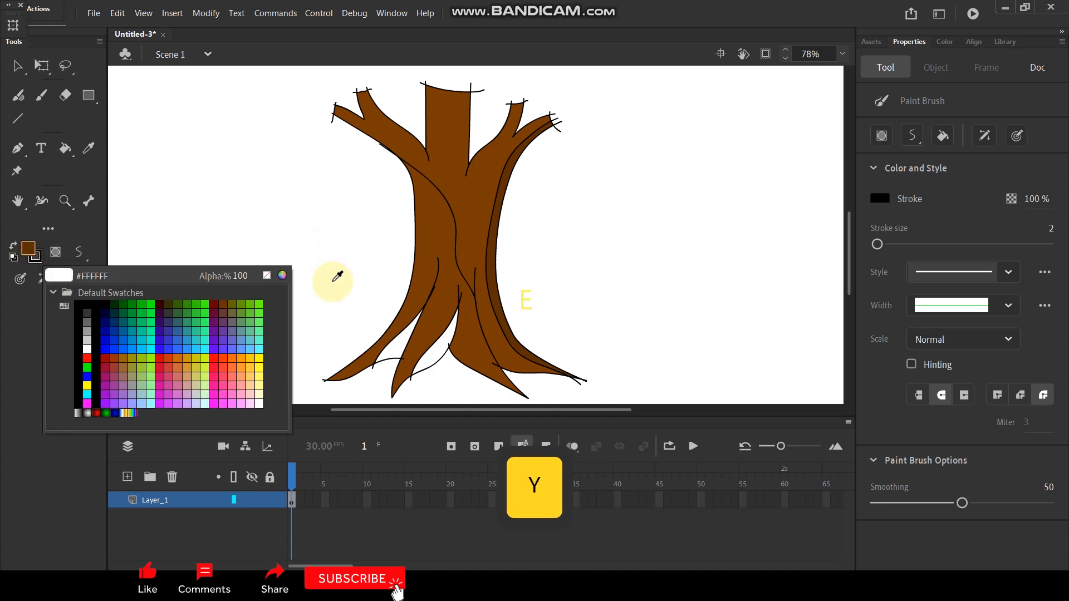
pyautogui.click(283, 277)
pyautogui.click(544, 287)
pyautogui.moveTo(544, 287); pyautogui.dragTo(522, 242)
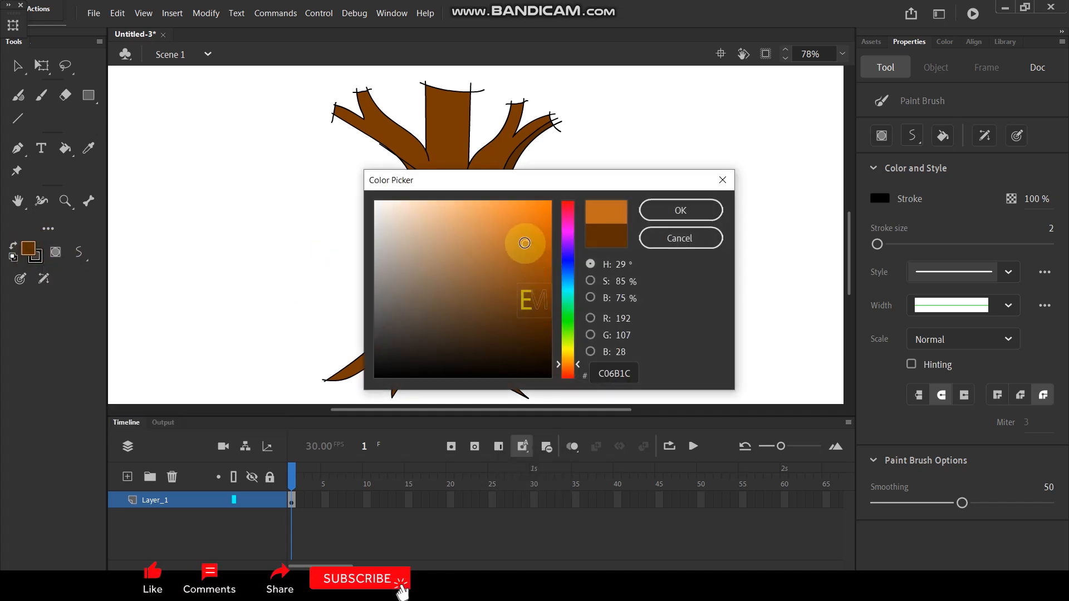
pyautogui.click(669, 212)
pyautogui.press('k')
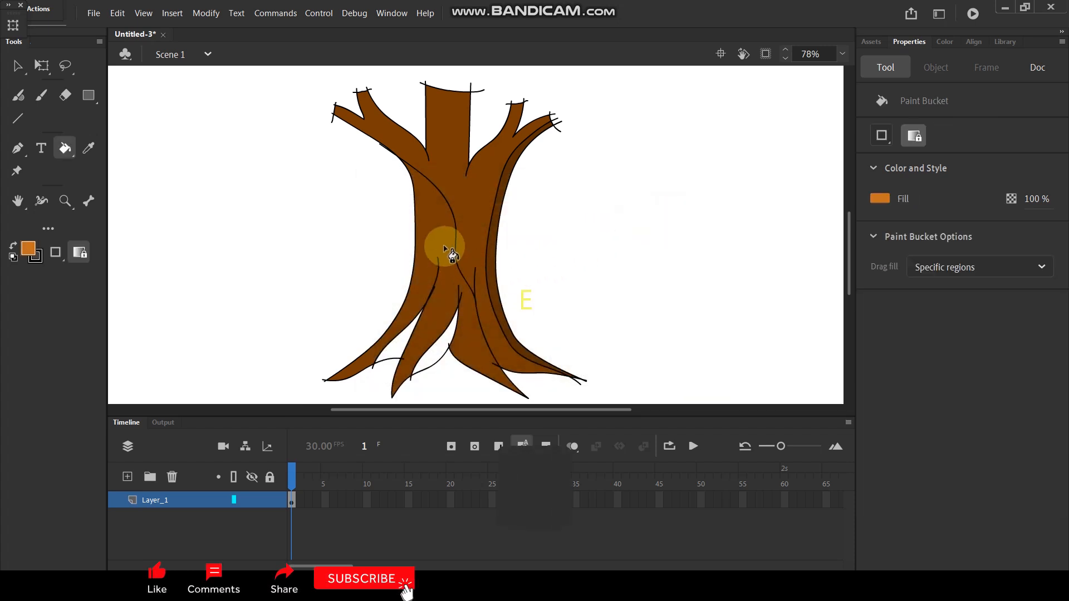
pyautogui.click(434, 226)
# Step: Sample the dark brown of the right shadow strip and fill the two gaps between the left and middle roots with it
pyautogui.scroll(-2, 488, 138)
pyautogui.scroll(3, 481, 282)
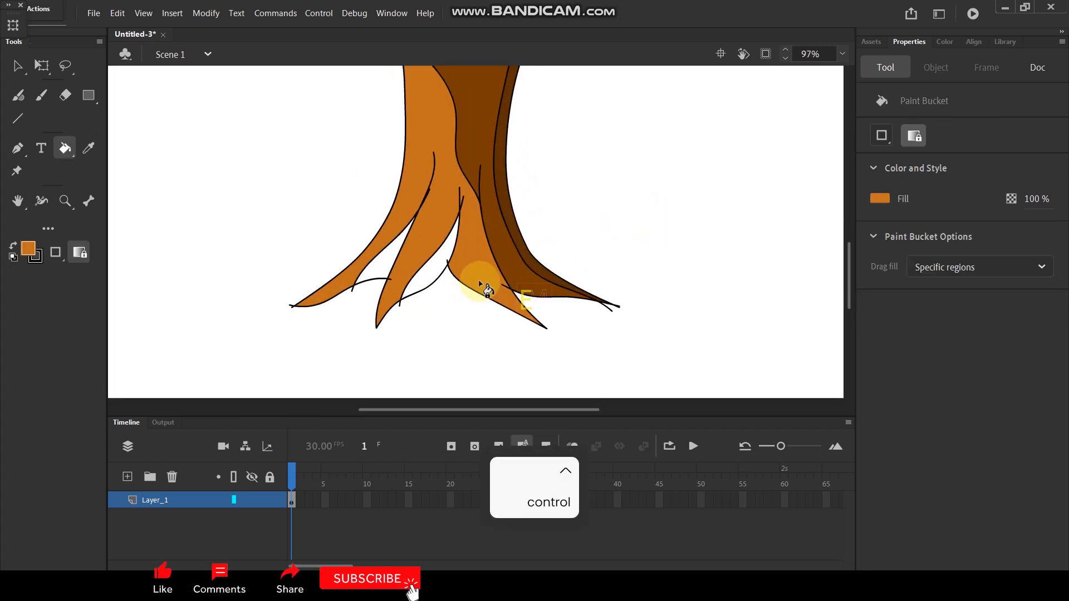
pyautogui.press('i')
pyautogui.click(508, 136)
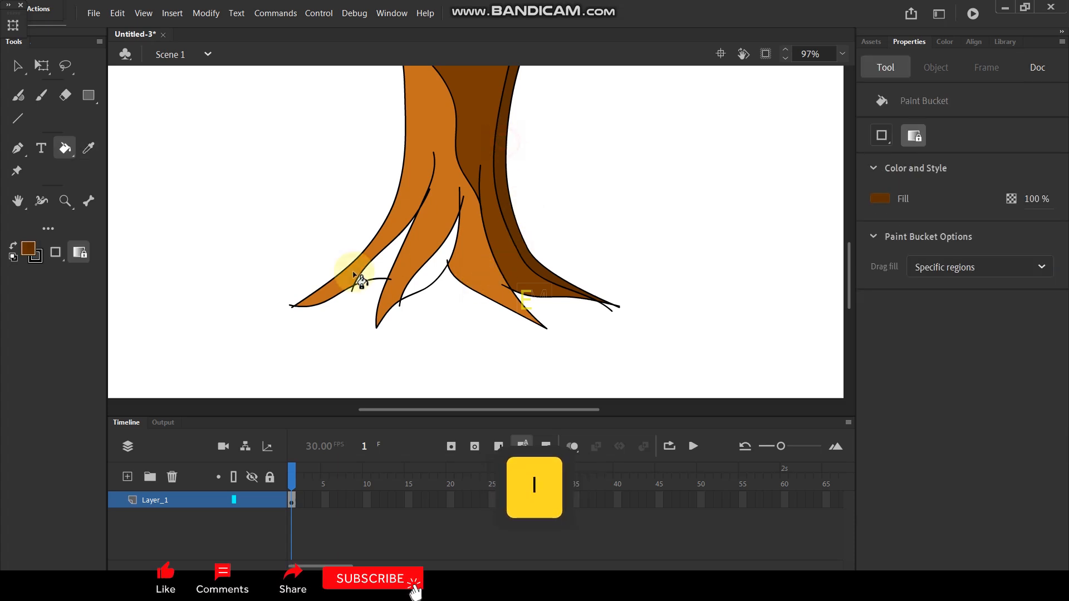
pyautogui.click(387, 261)
pyautogui.click(437, 257)
pyautogui.scroll(-3, 477, 268)
pyautogui.scroll(2, 489, 234)
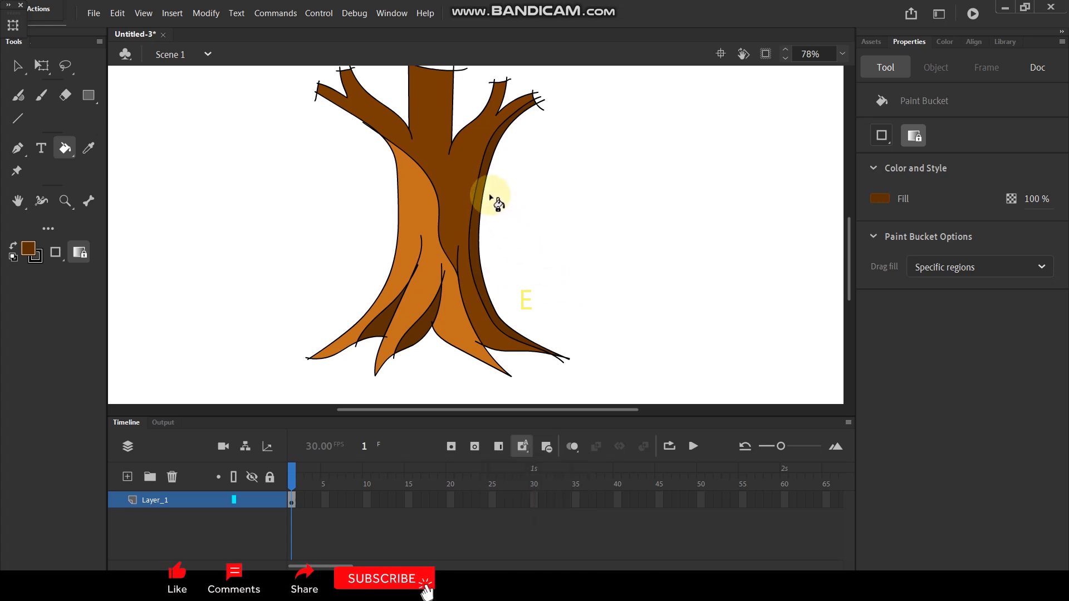
pyautogui.moveTo(391, 91); pyautogui.dragTo(408, 146)
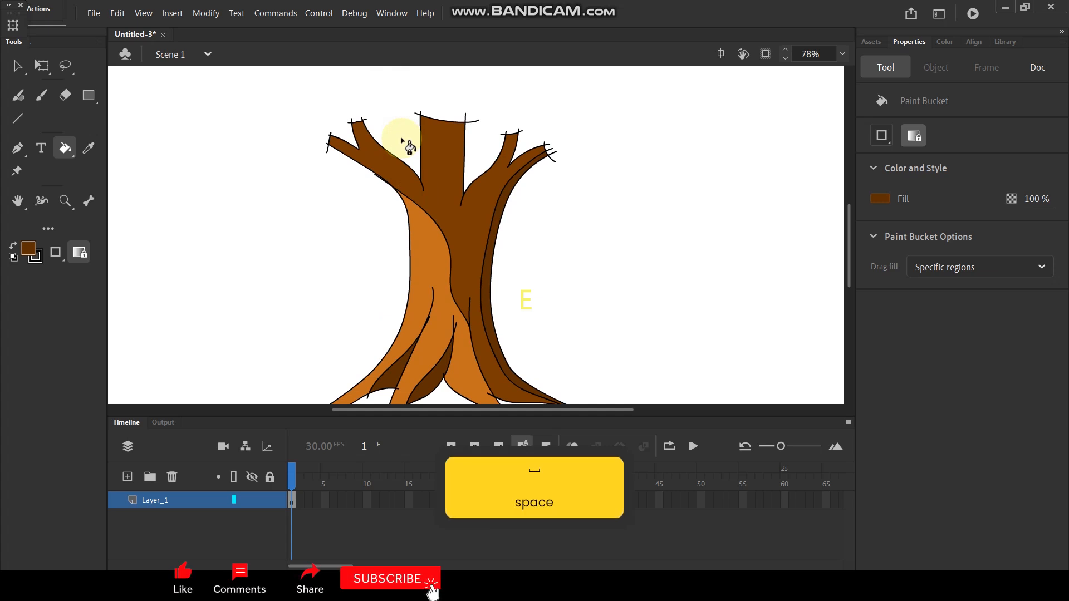
# Step: Paint shading curves across the middle branch and along the left branch, and fill the areas above them with the right strip's dark brown
pyautogui.keyDown('ctrl'); pyautogui.scroll(2, 442, 151); pyautogui.keyUp('ctrl')
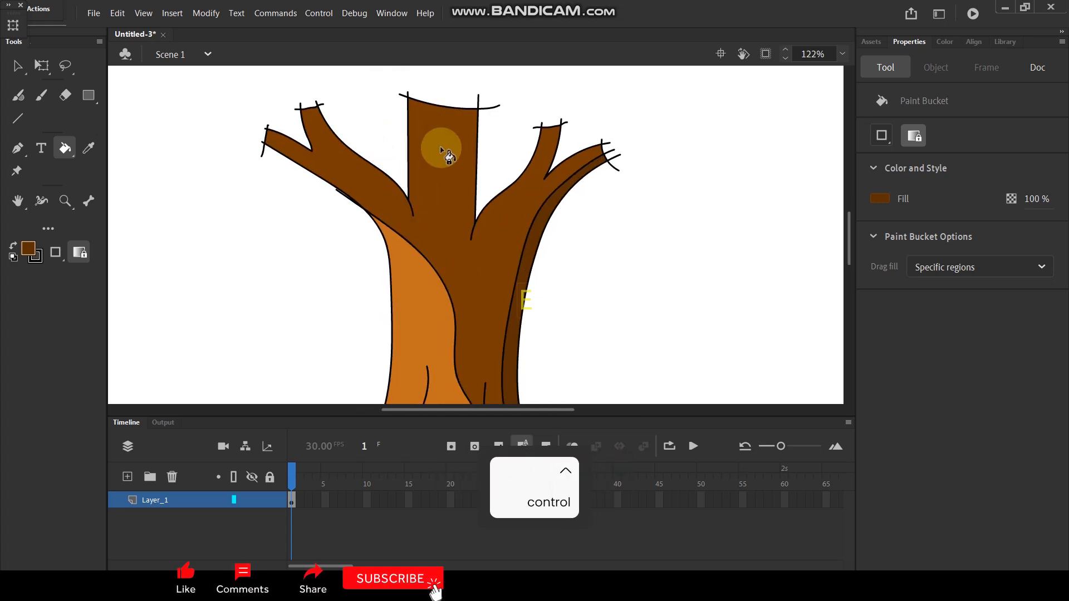
pyautogui.press('y')
pyautogui.moveTo(395, 172)
pyautogui.mouseDown()
pyautogui.moveTo(448, 161)
pyautogui.moveTo(486, 179)
pyautogui.mouseUp()
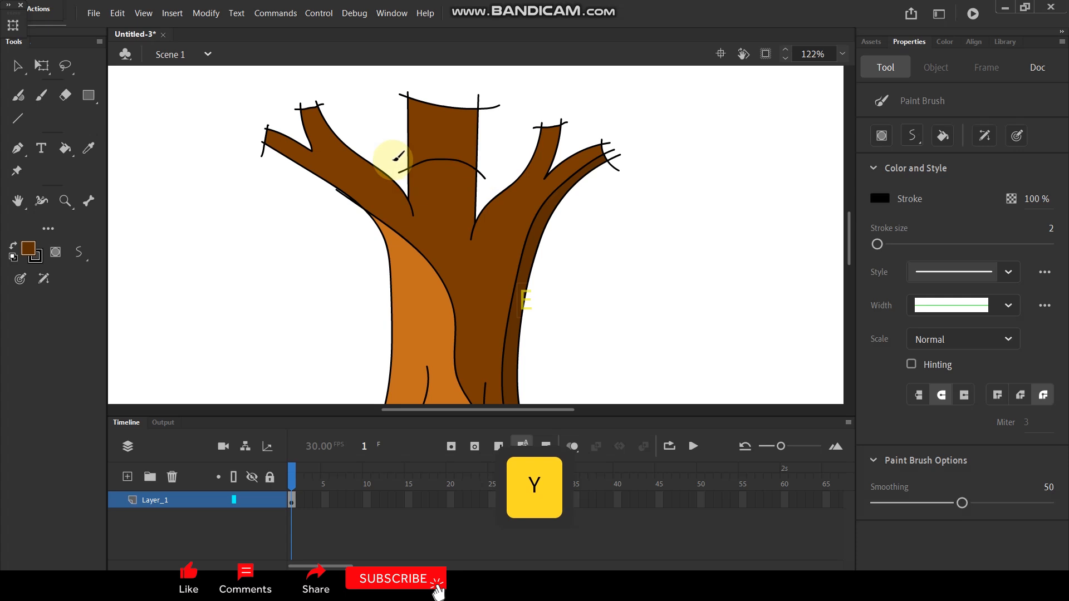
pyautogui.moveTo(272, 159)
pyautogui.mouseDown()
pyautogui.moveTo(370, 170)
pyautogui.moveTo(417, 202)
pyautogui.mouseUp()
pyautogui.press('i')
pyautogui.click(529, 211)
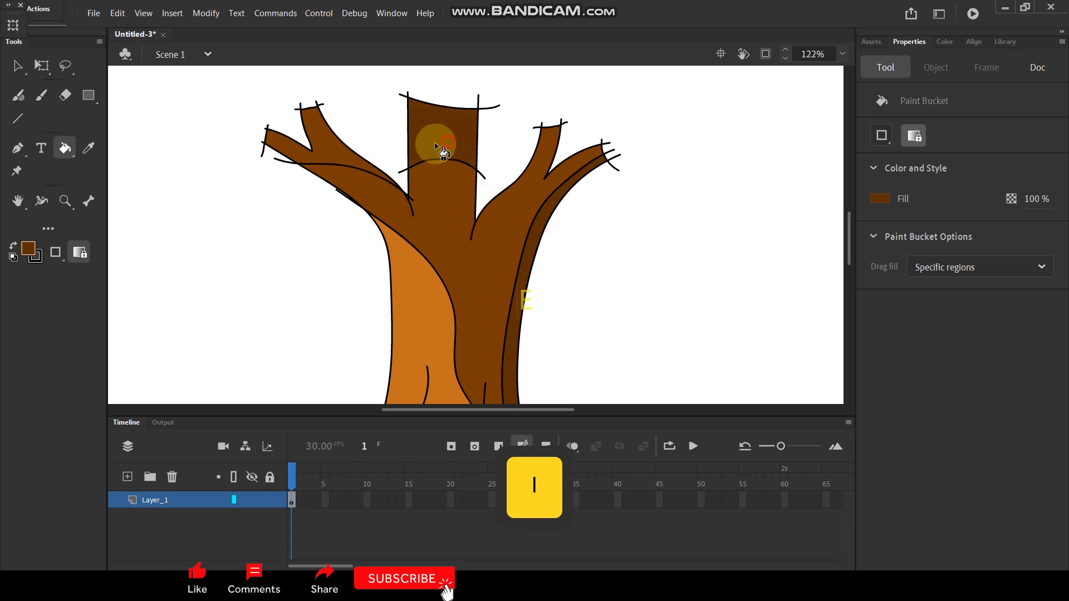
pyautogui.click(322, 155)
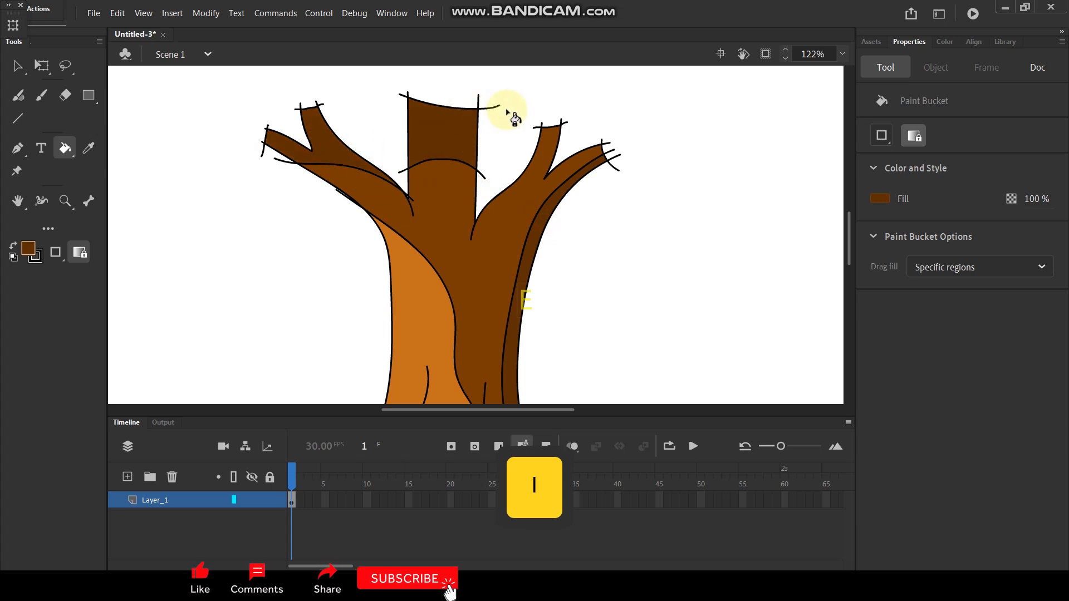
# Step: Paint a shading line from the inner right twig down to the branch's base, and fill the area above it with the same dark brown
pyautogui.scroll(2, 557, 165)
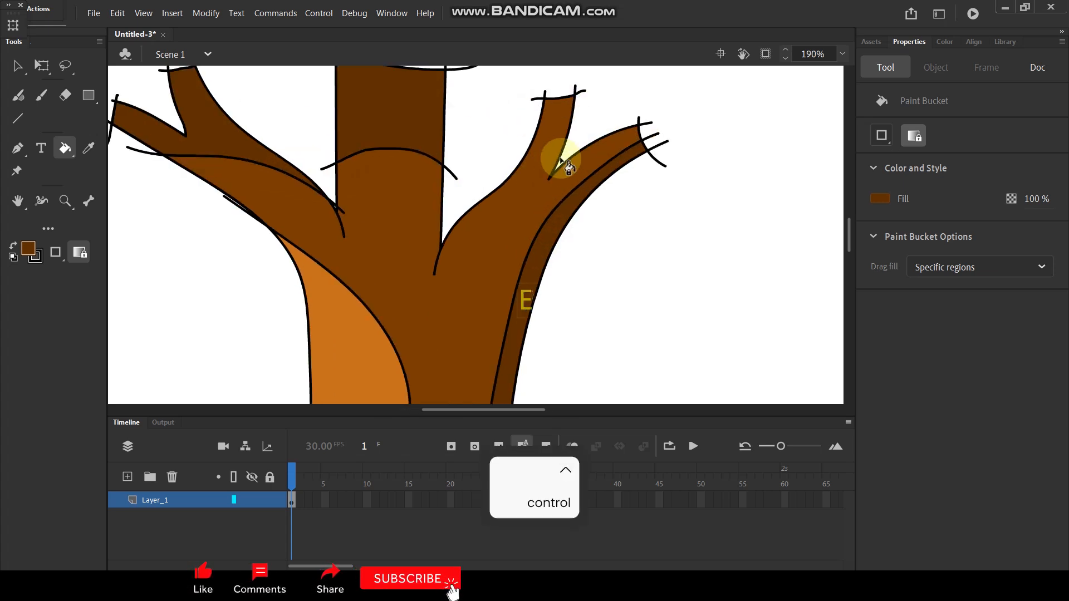
pyautogui.press('y')
pyautogui.moveTo(577, 123)
pyautogui.mouseDown()
pyautogui.moveTo(550, 173)
pyautogui.moveTo(449, 234)
pyautogui.mouseUp()
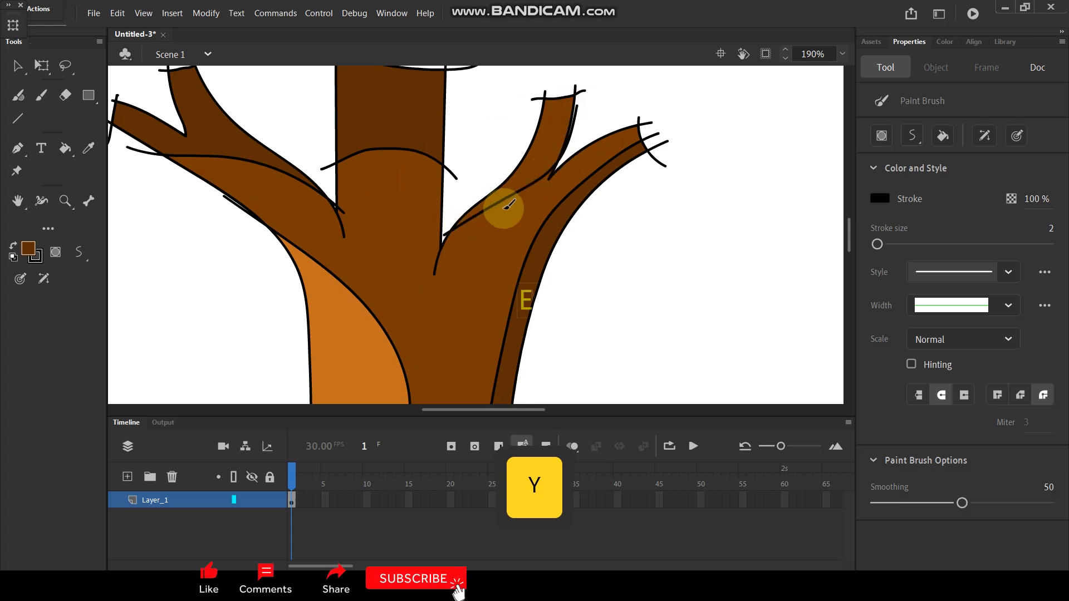
pyautogui.press('k')
# Step: Delete all the black outline strokes of the tree, leaving only the colour fills
pyautogui.scroll(-5, 537, 163)
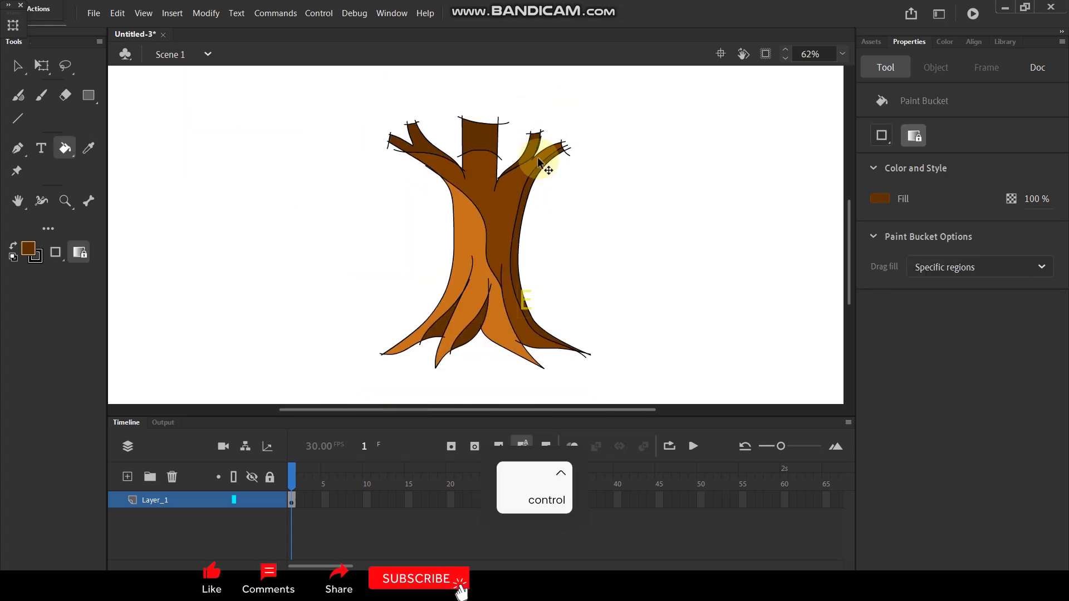
pyautogui.scroll(2, 534, 236)
pyautogui.scroll(-3, 523, 213)
pyautogui.scroll(2, 522, 212)
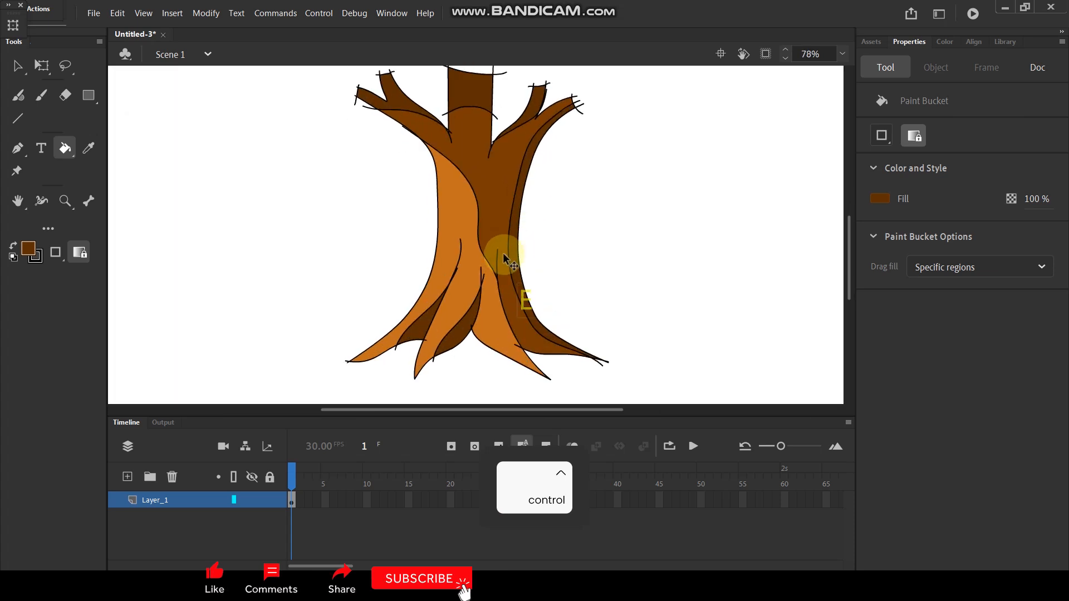
pyautogui.scroll(3, 489, 291)
pyautogui.click(27, 67)
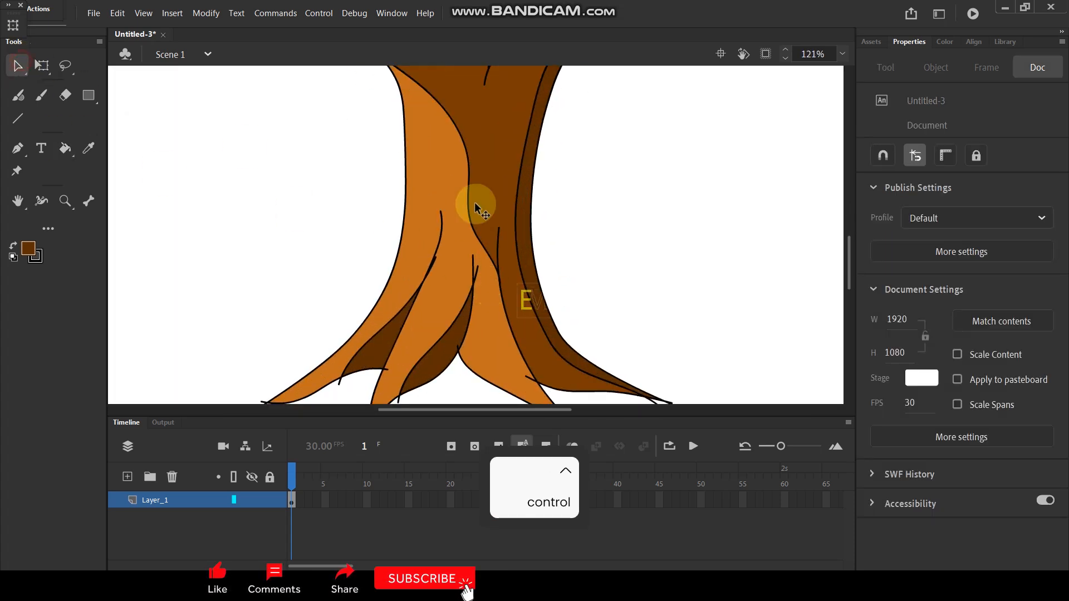
pyautogui.doubleClick(432, 268)
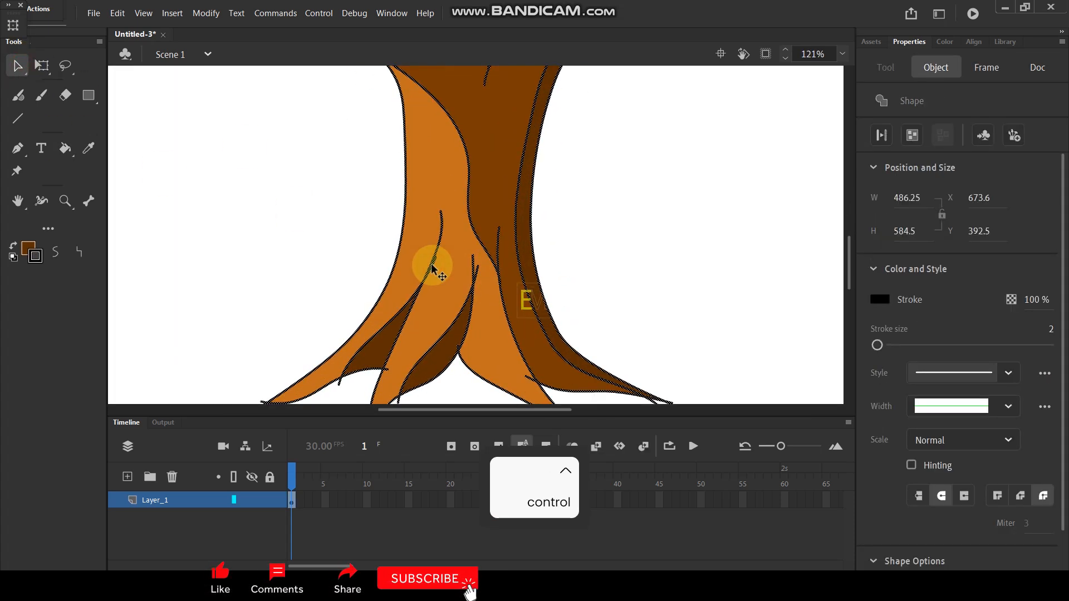
pyautogui.press('Delete')
# Step: Swap the fill and stroke colours and paint a short curved dark brown bark line down the lower part of the middle branch
pyautogui.scroll(-3, 471, 193)
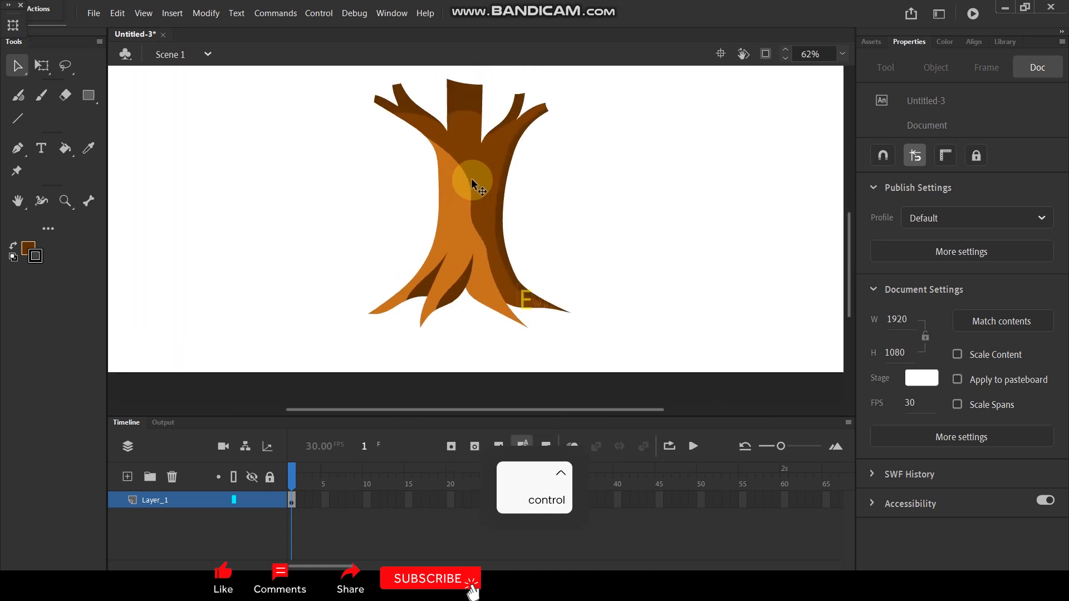
pyautogui.scroll(2, 471, 178)
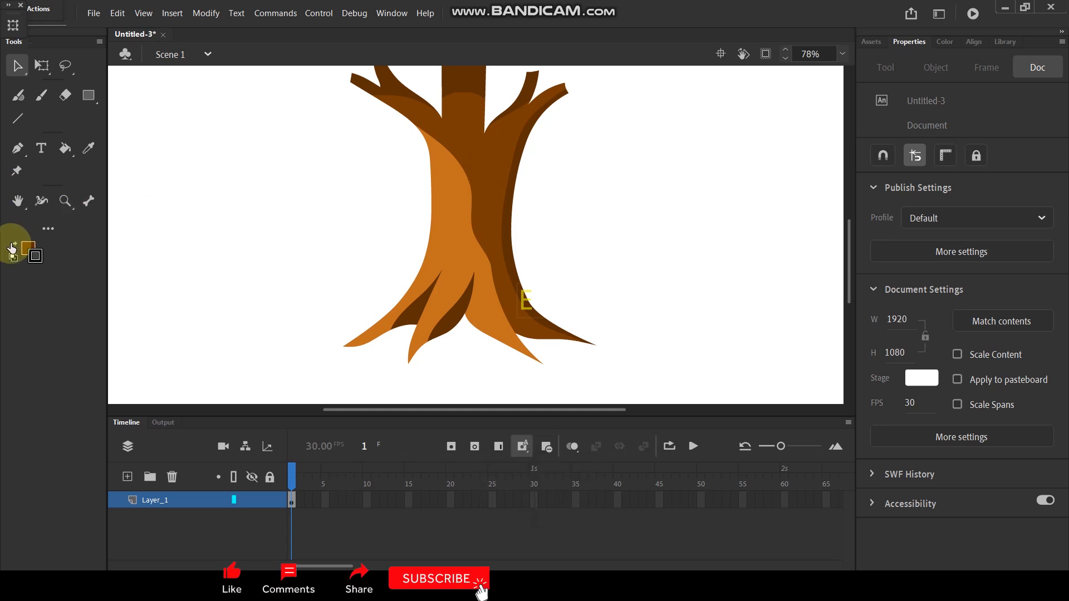
pyautogui.scroll(2, 501, 155)
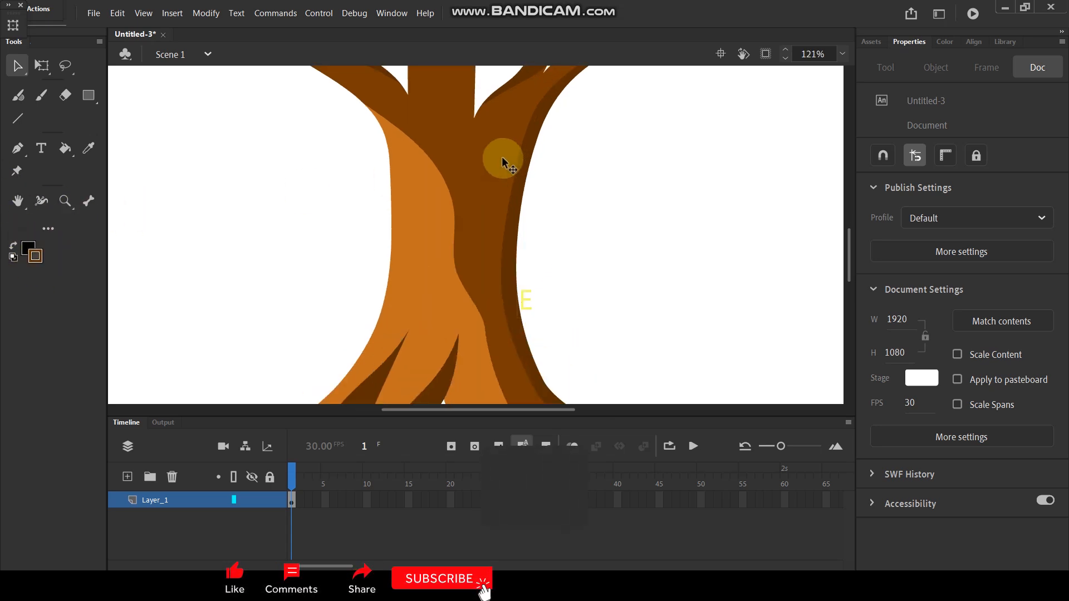
pyautogui.scroll(2, 454, 103)
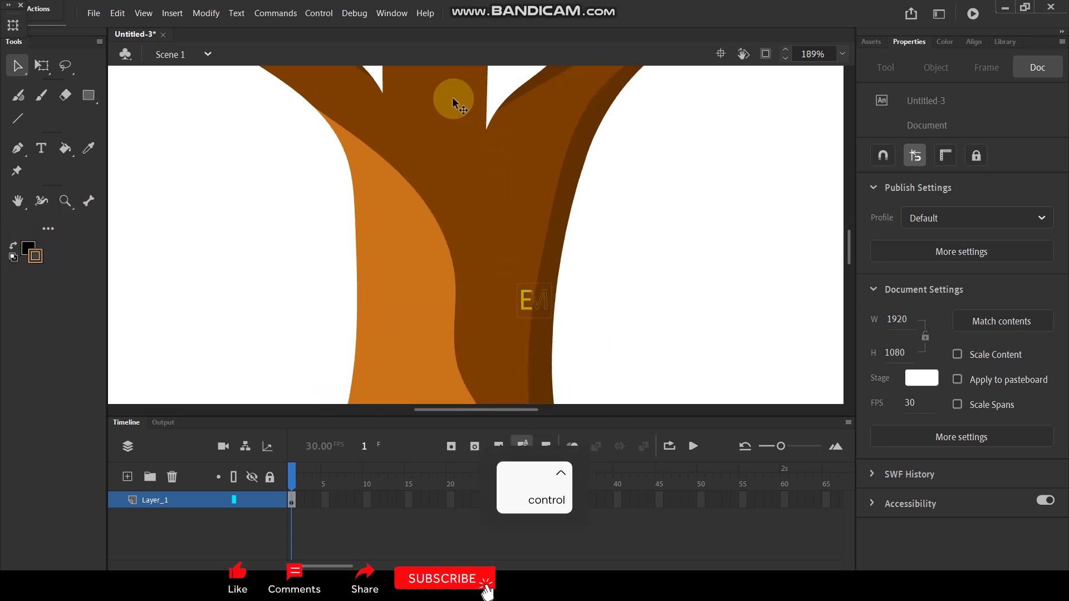
pyautogui.press('space')
pyautogui.moveTo(444, 109); pyautogui.dragTo(450, 214)
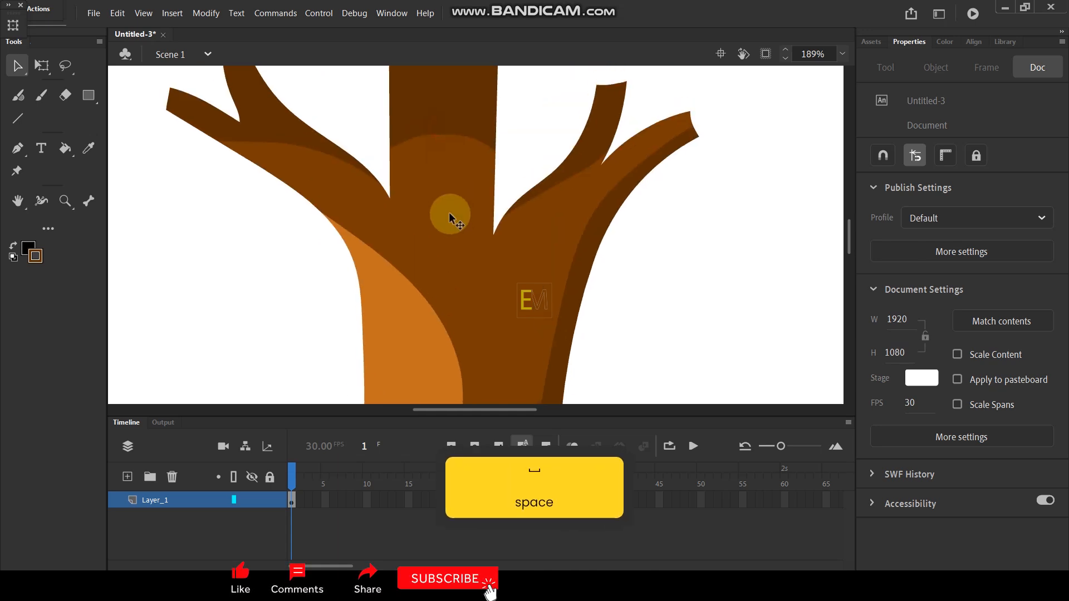
pyautogui.press('y')
pyautogui.moveTo(444, 134); pyautogui.dragTo(437, 205)
pyautogui.press('ctrl')
pyautogui.hotkey('ctrl', 'z')
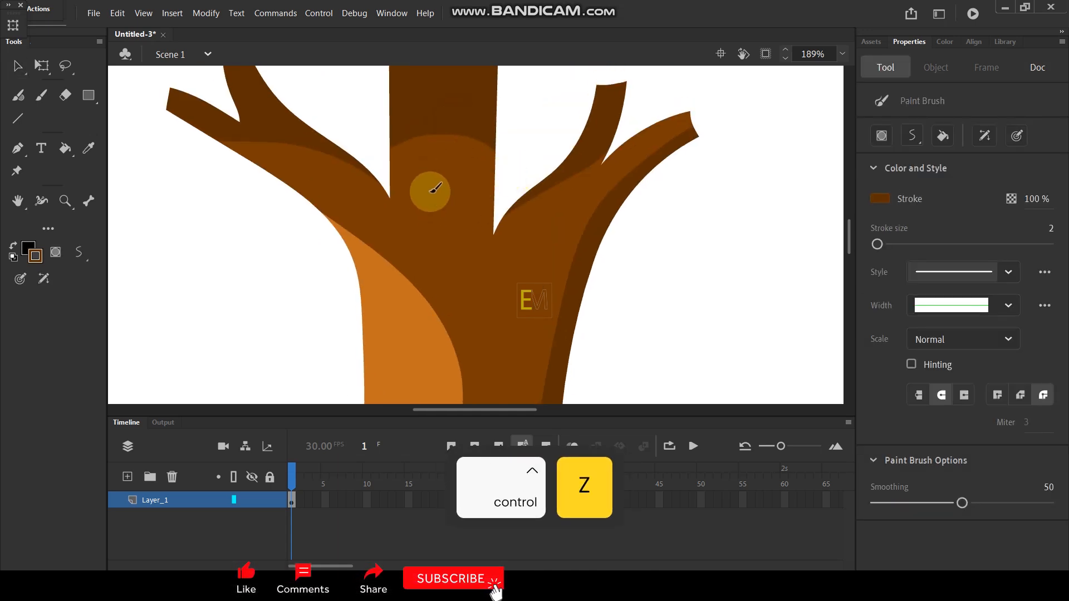
pyautogui.moveTo(443, 145)
pyautogui.mouseDown()
pyautogui.moveTo(426, 193)
pyautogui.moveTo(437, 230)
pyautogui.mouseUp()
# Step: Paint short dark brown crease lines down from the two forks on either side of the middle branch
pyautogui.scroll(3, 405, 210)
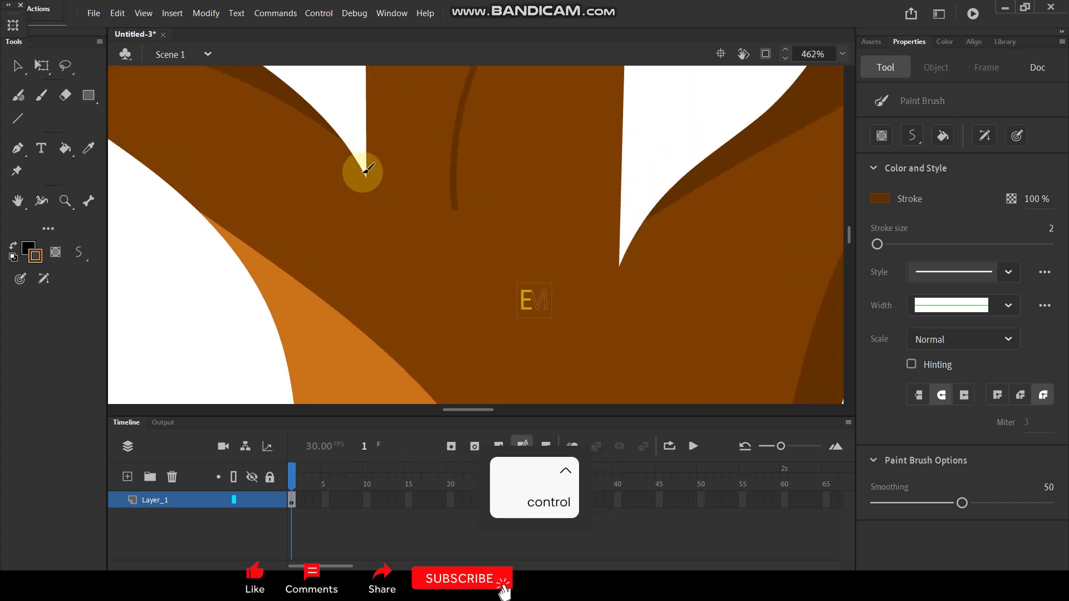
pyautogui.moveTo(366, 176); pyautogui.dragTo(399, 224)
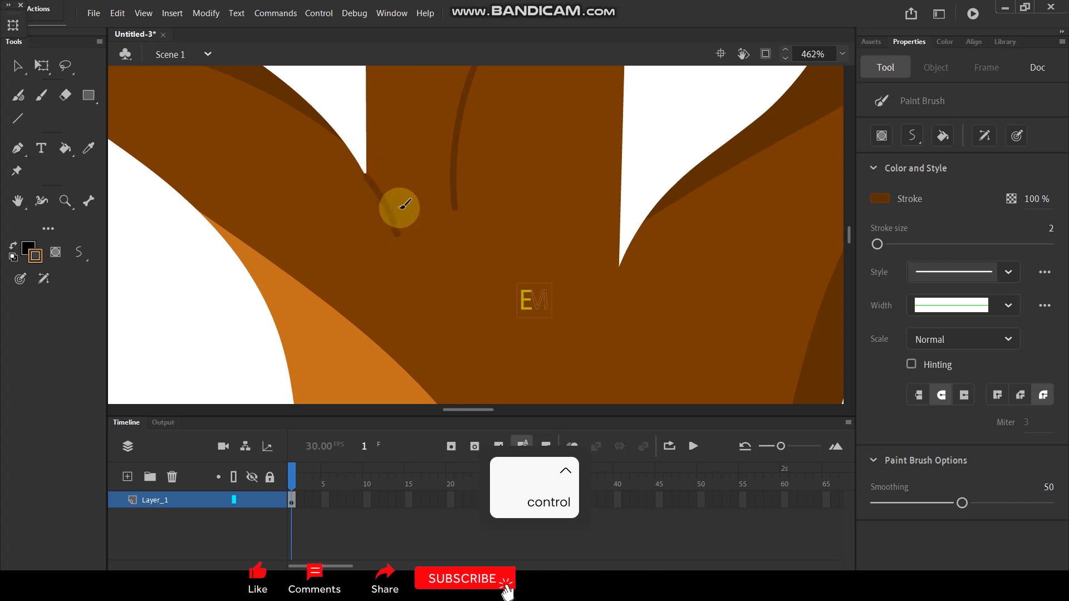
pyautogui.scroll(-3, 399, 224)
pyautogui.scroll(4, 443, 176)
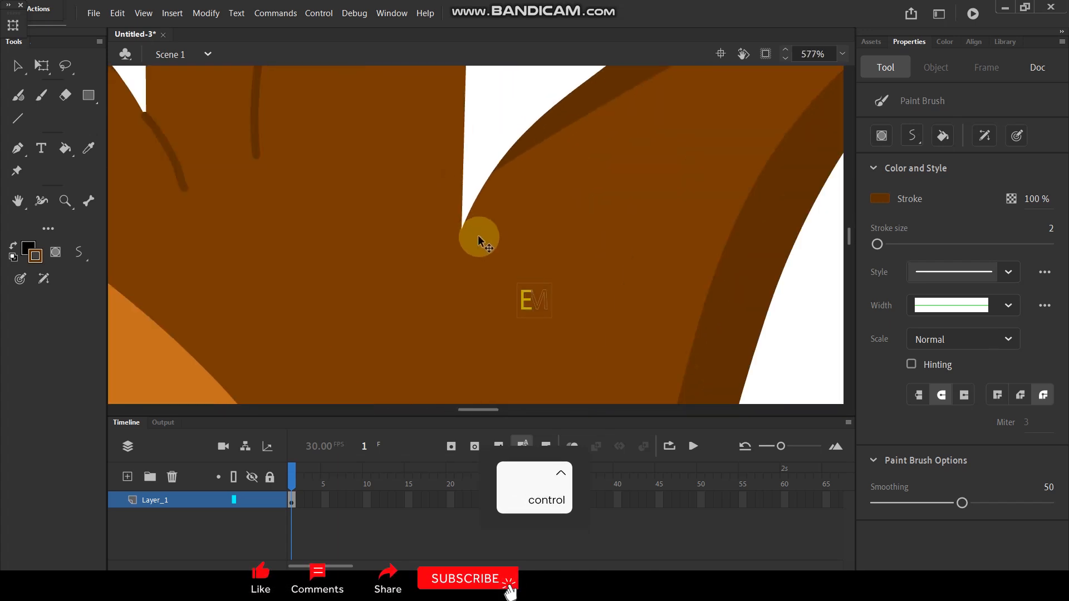
pyautogui.moveTo(463, 226); pyautogui.dragTo(456, 277)
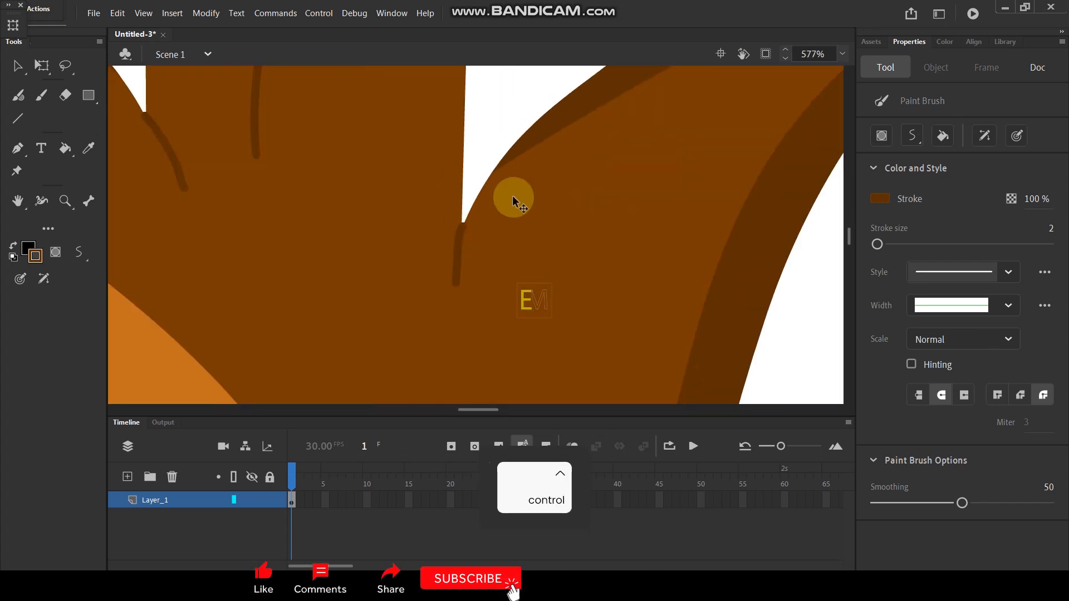
pyautogui.scroll(-6, 534, 215)
pyautogui.scroll(3, 546, 246)
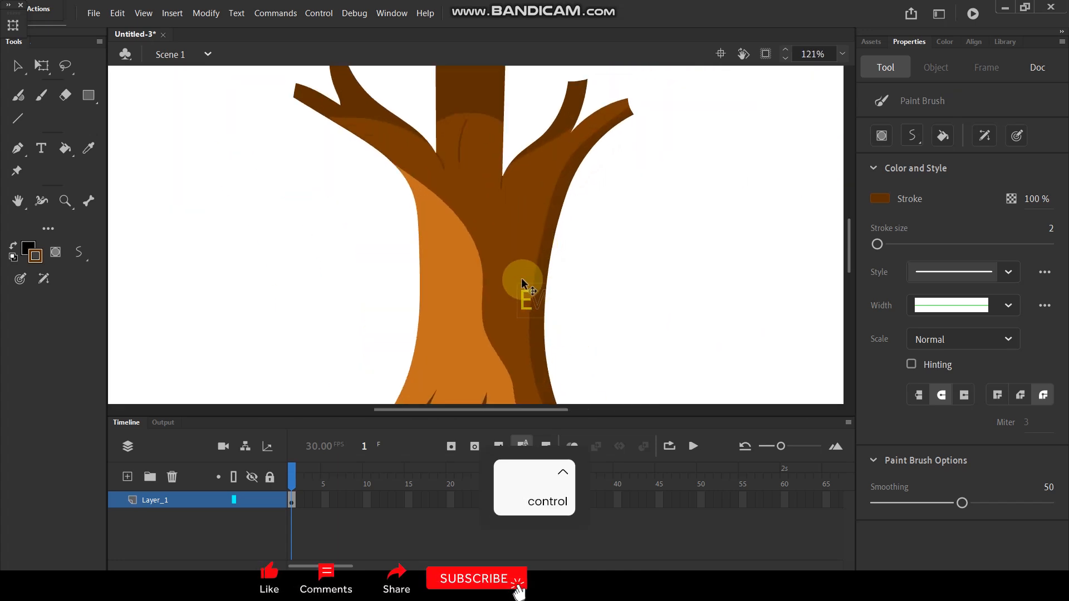
pyautogui.scroll(2, 479, 271)
pyautogui.press('space')
pyautogui.moveTo(508, 231); pyautogui.dragTo(478, 118)
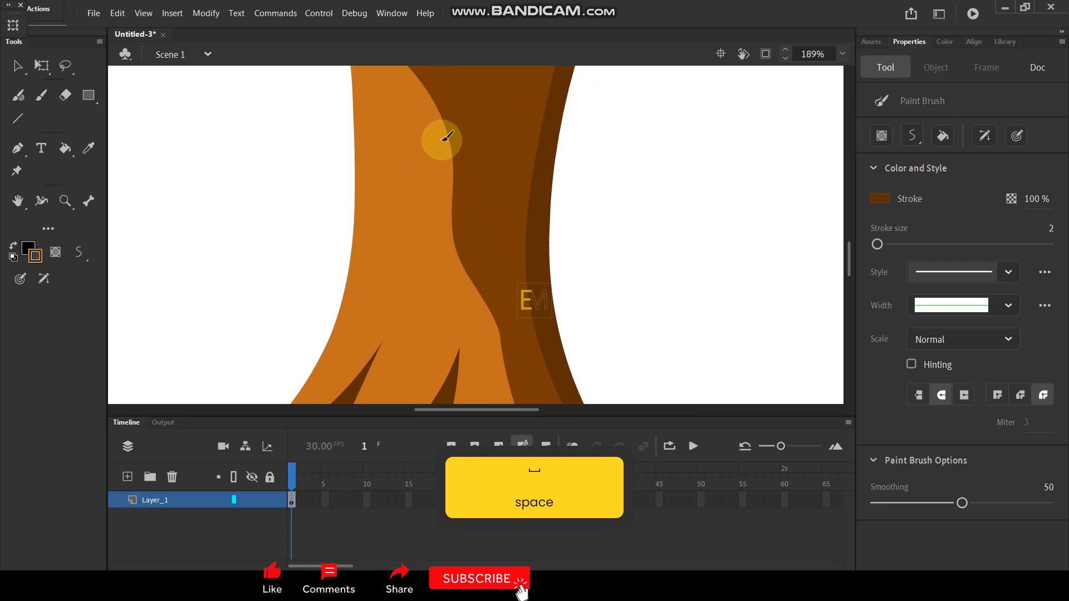
pyautogui.press('i')
pyautogui.press('y')
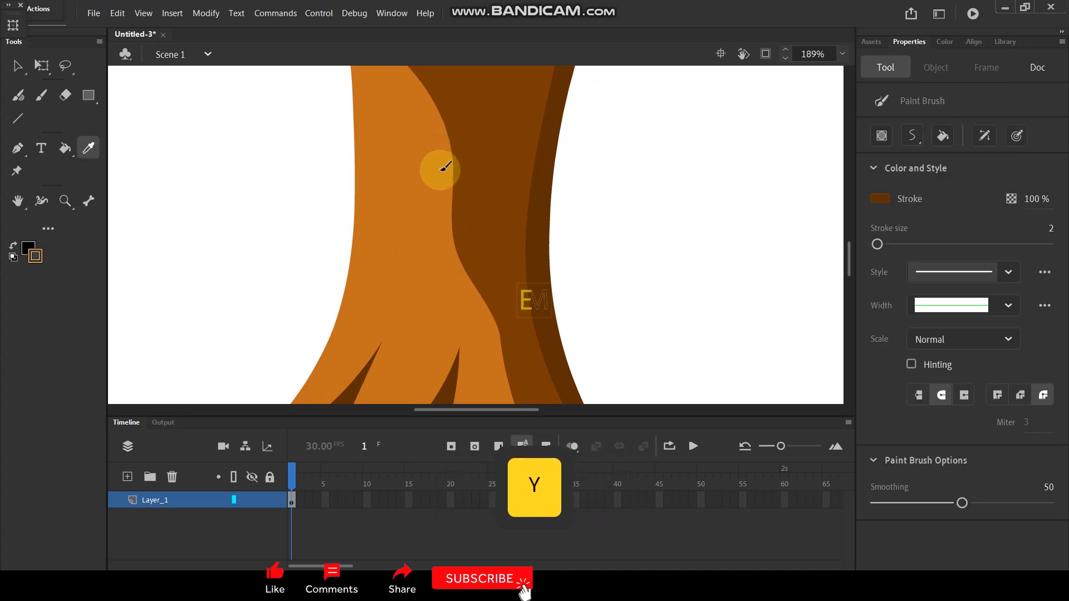
pyautogui.moveTo(455, 127); pyautogui.dragTo(462, 312)
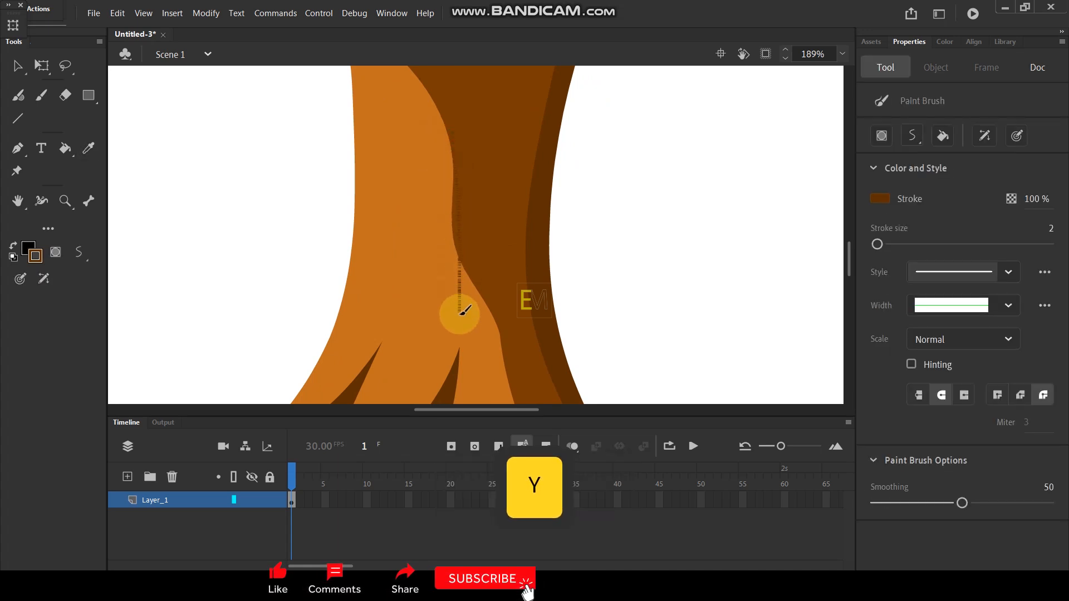
pyautogui.keyDown('ctrl'); pyautogui.scroll(2, 484, 288); pyautogui.keyUp('ctrl')
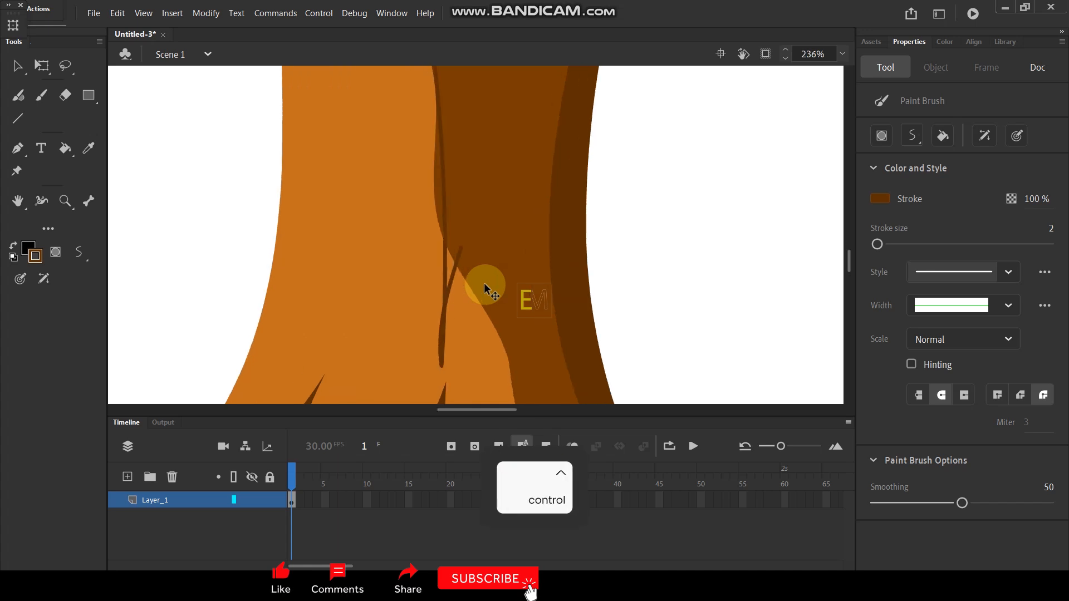
pyautogui.hotkey('ctrl', 'z')
# Step: Paint two converging lines down from the bend in the orange highlight's edge, and fill the wedge between them with the trunk's base brown
pyautogui.press('space')
pyautogui.moveTo(488, 258); pyautogui.dragTo(478, 188)
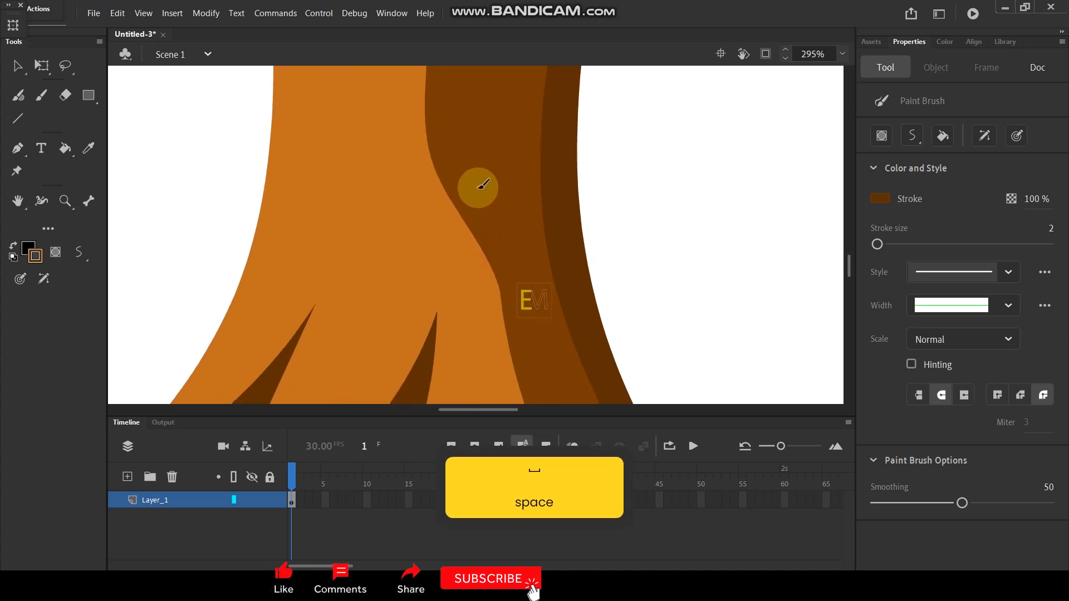
pyautogui.moveTo(434, 163)
pyautogui.mouseDown()
pyautogui.moveTo(440, 299)
pyautogui.moveTo(454, 181)
pyautogui.mouseUp()
pyautogui.press('i')
pyautogui.click(446, 200)
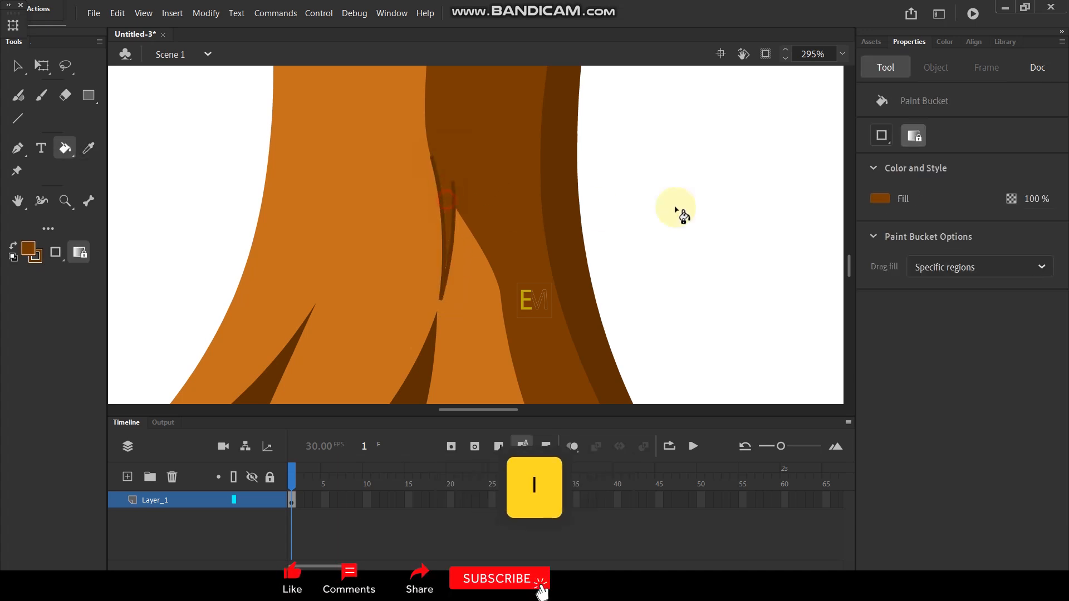
# Step: Delete the dark outline strokes around the new wedge at the highlight's edge
pyautogui.click(18, 67)
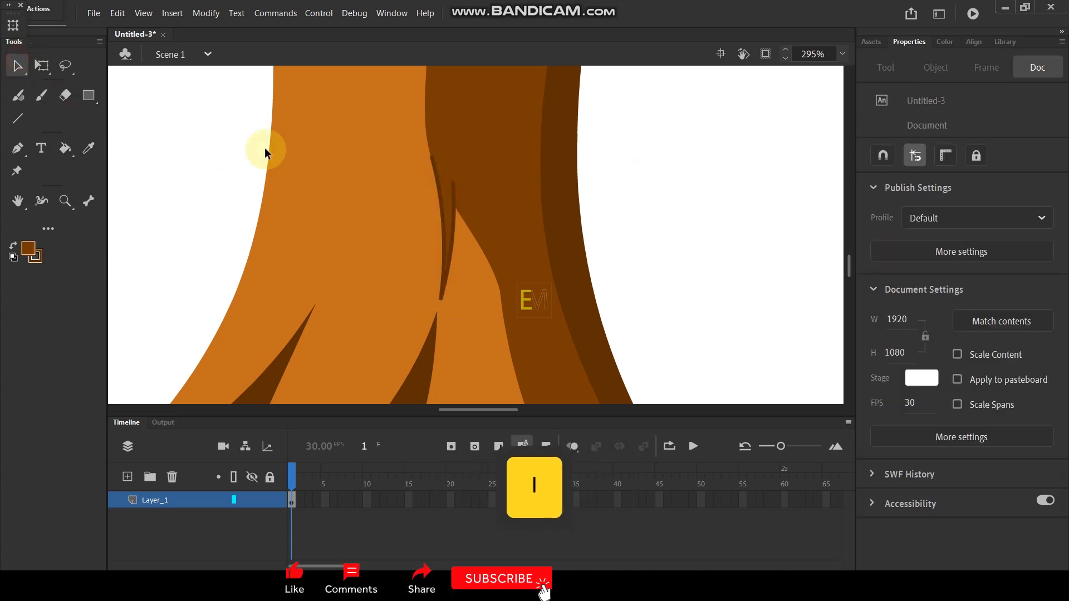
pyautogui.click(452, 236)
pyautogui.click(582, 215)
# Step: Paint a long curved dark brown bark line down the orange highlight and a shorter one beside it on the left
pyautogui.scroll(-5, 465, 176)
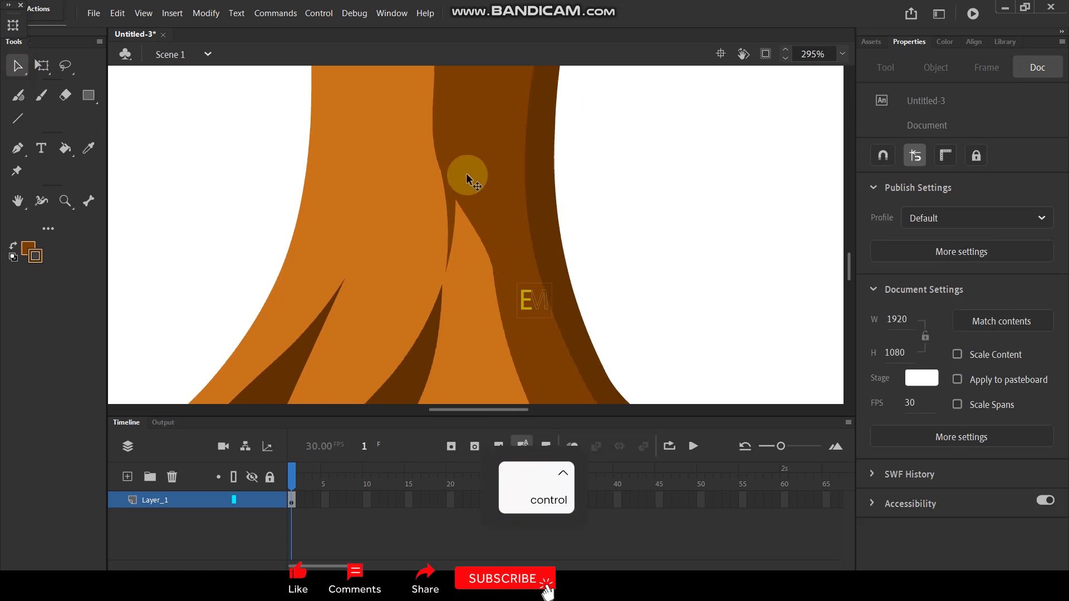
pyautogui.scroll(3, 495, 189)
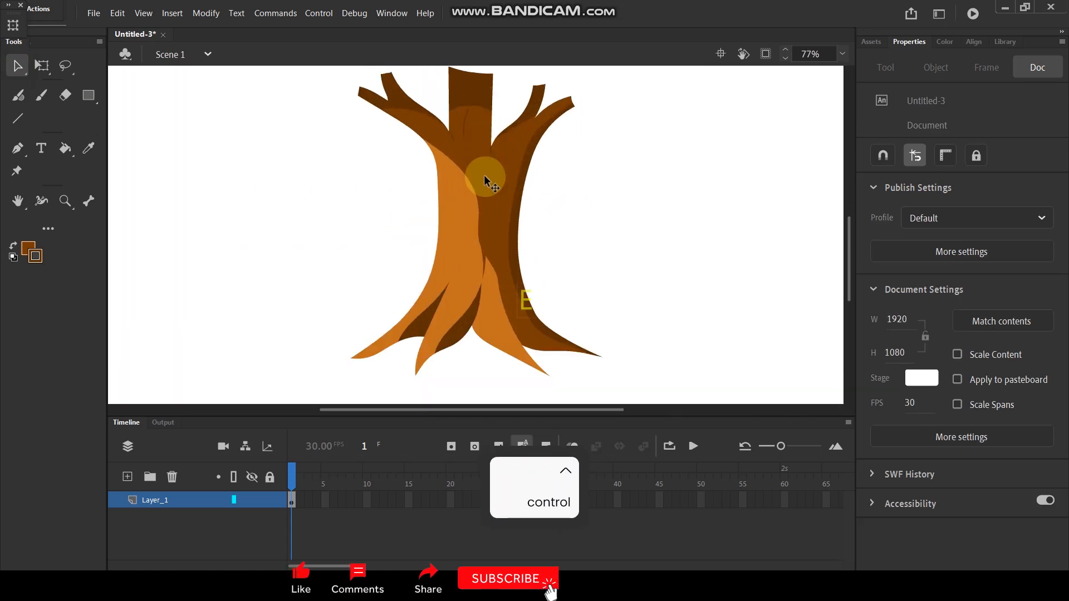
pyautogui.scroll(2, 458, 180)
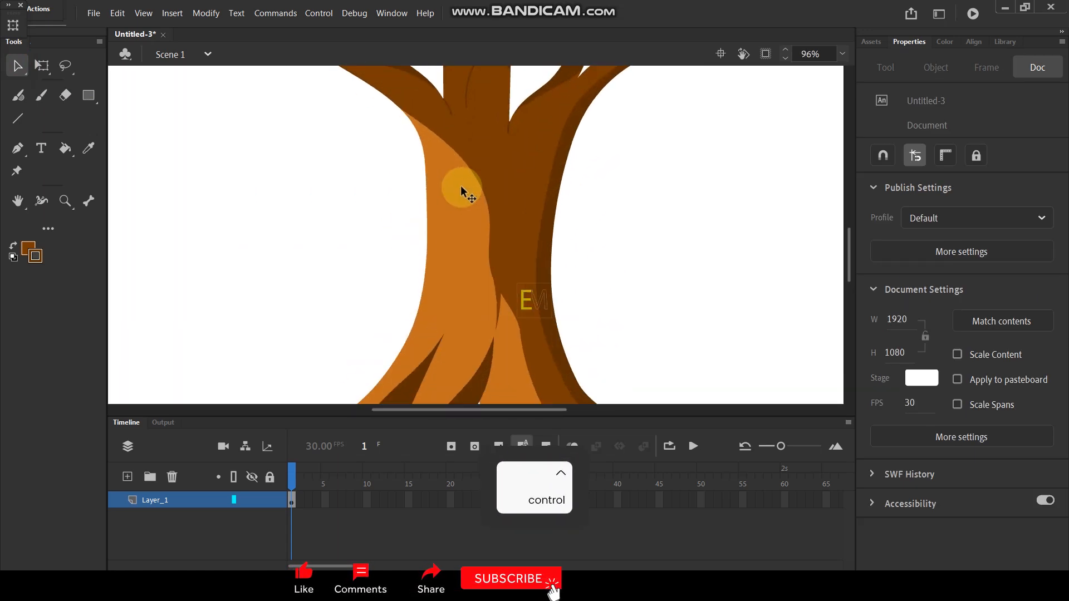
pyautogui.press('y')
pyautogui.moveTo(459, 167); pyautogui.dragTo(448, 310)
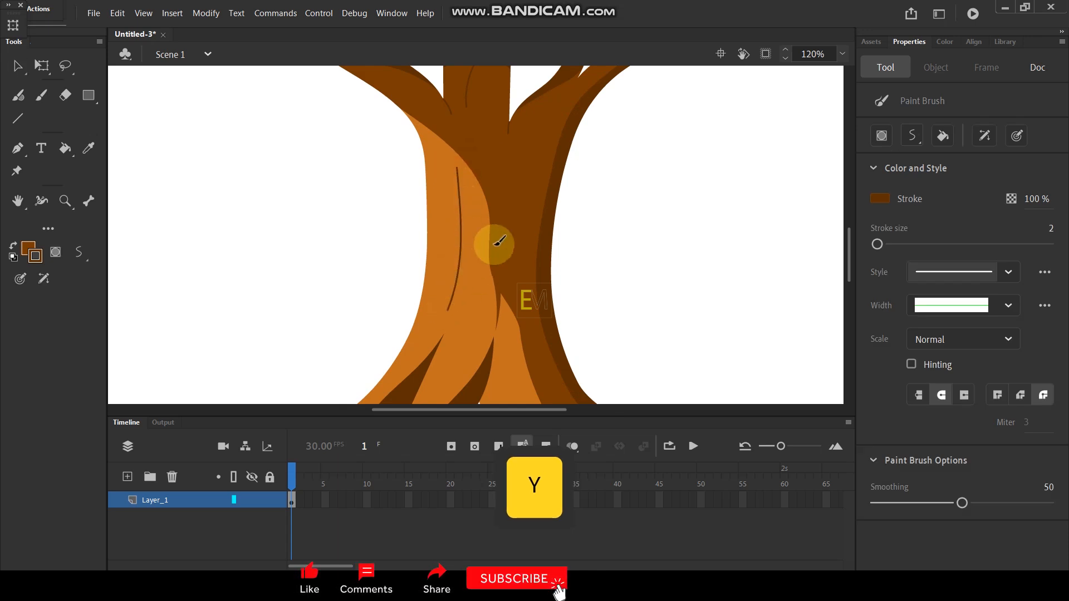
pyautogui.scroll(-5, 506, 203)
pyautogui.scroll(3, 511, 205)
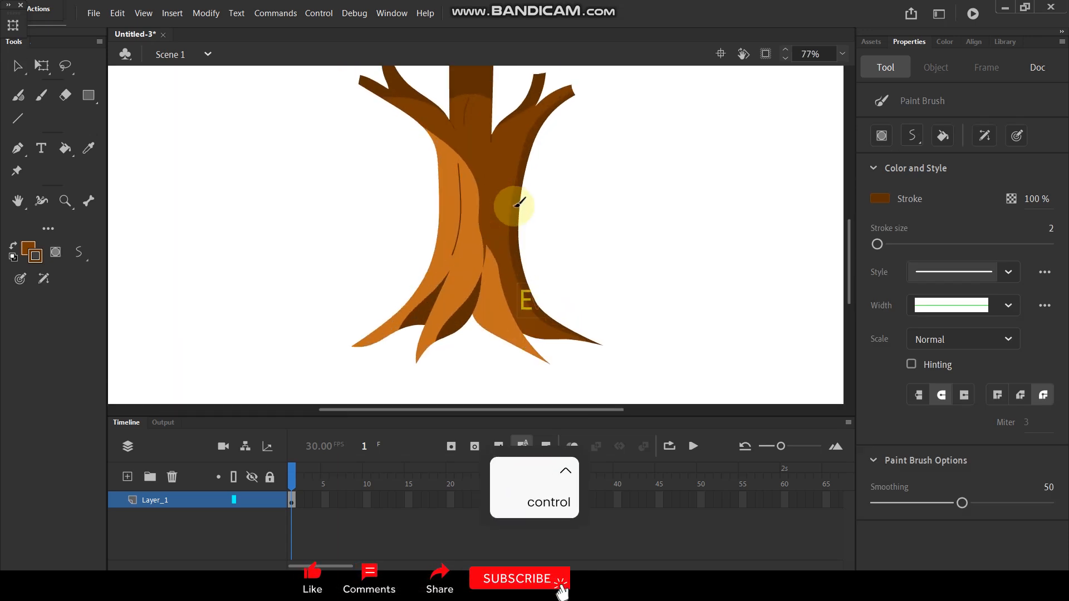
pyautogui.scroll(4, 453, 232)
pyautogui.moveTo(437, 169); pyautogui.dragTo(437, 243)
# Step: Paint a curved dark brown line down the middle orange root and fill the area between it and the root's shadow with base brown
pyautogui.scroll(-5, 518, 170)
pyautogui.scroll(1, 540, 164)
pyautogui.scroll(-1, 539, 158)
pyautogui.press('space')
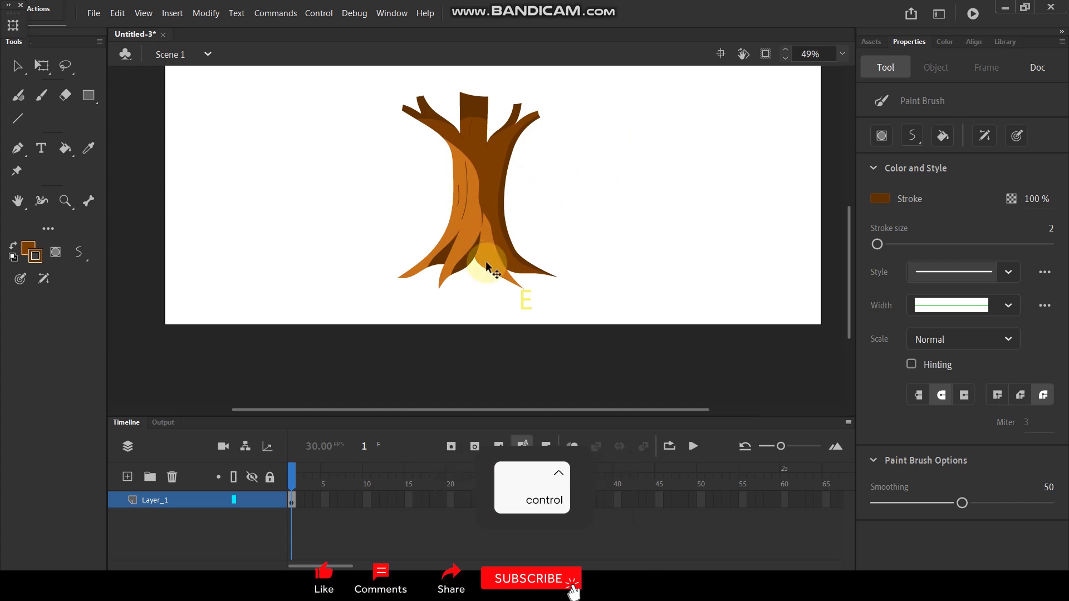
pyautogui.scroll(5, 490, 279)
pyautogui.press('space')
pyautogui.moveTo(485, 182); pyautogui.dragTo(506, 195)
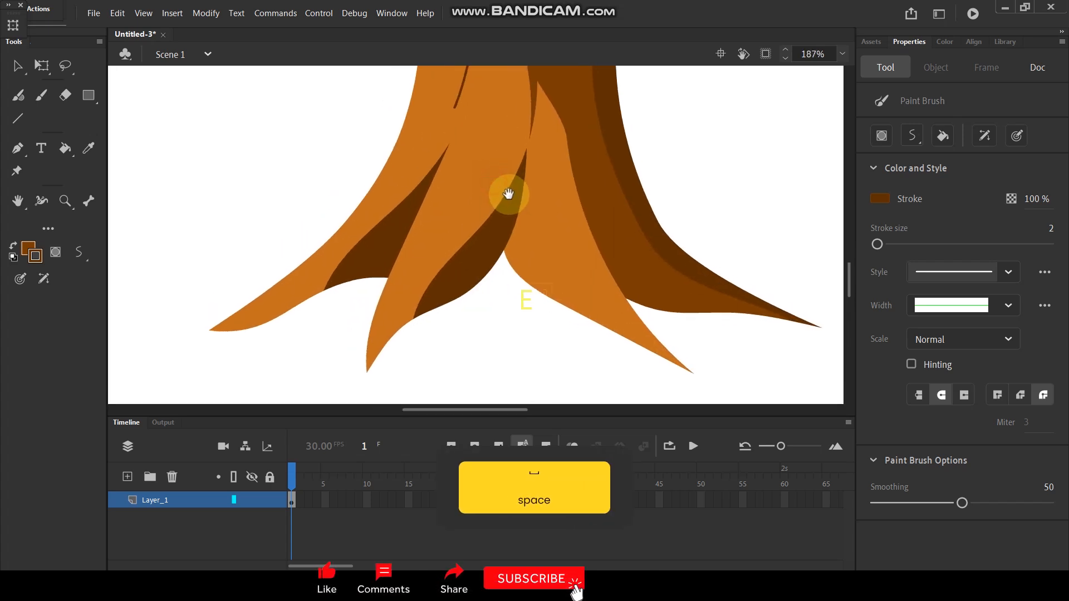
pyautogui.moveTo(530, 153)
pyautogui.mouseDown()
pyautogui.moveTo(473, 219)
pyautogui.moveTo(425, 252)
pyautogui.moveTo(363, 353)
pyautogui.mouseUp()
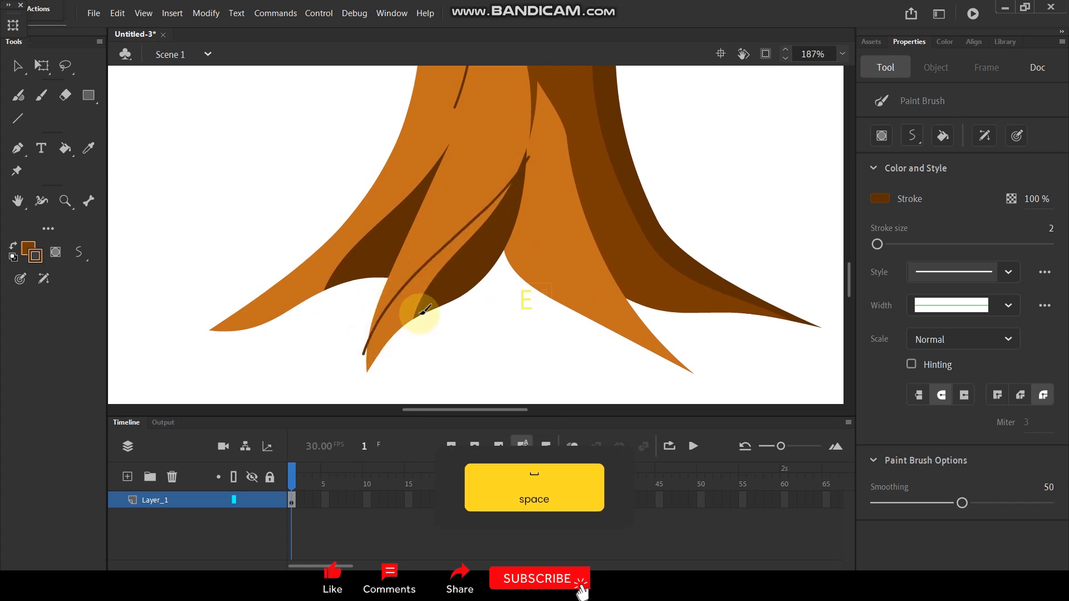
pyautogui.press('i')
pyautogui.click(612, 184)
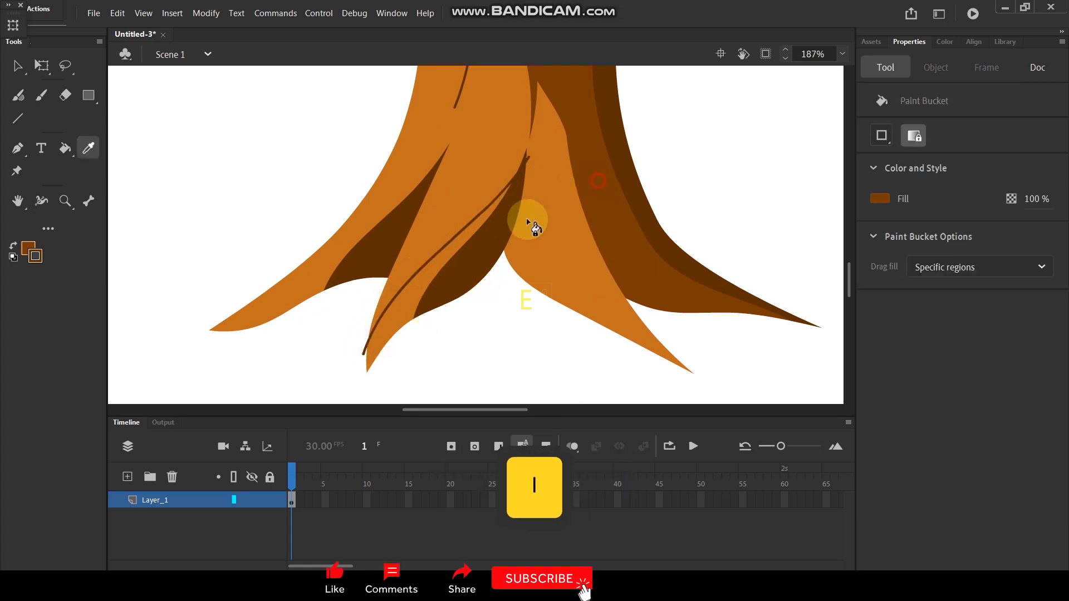
pyautogui.click(438, 261)
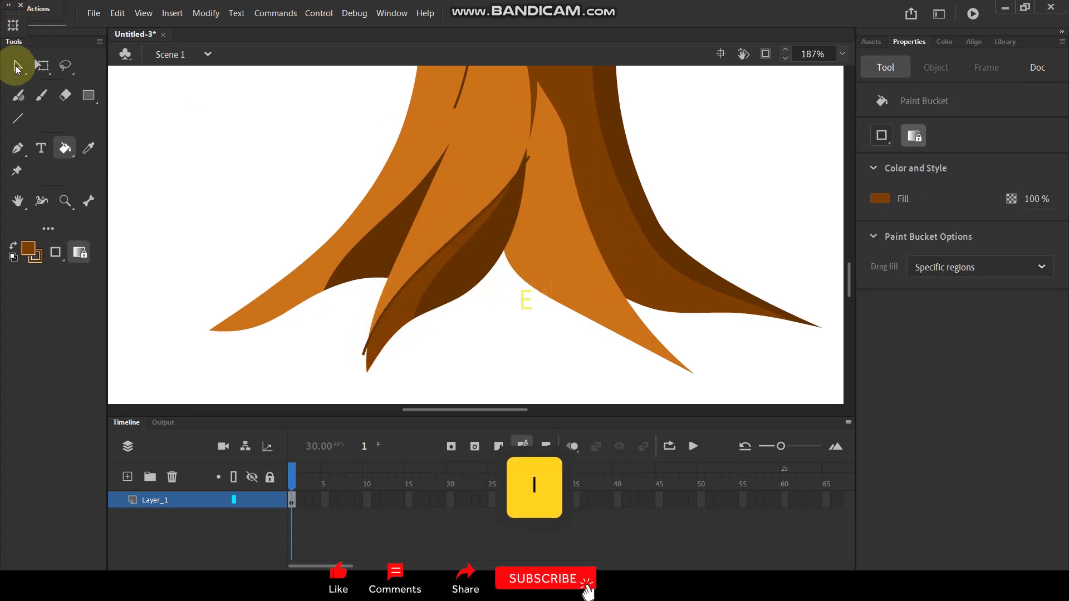
# Step: Delete the dark brown guide stroke along the new base brown area on the middle root
pyautogui.click(17, 67)
pyautogui.click(477, 218)
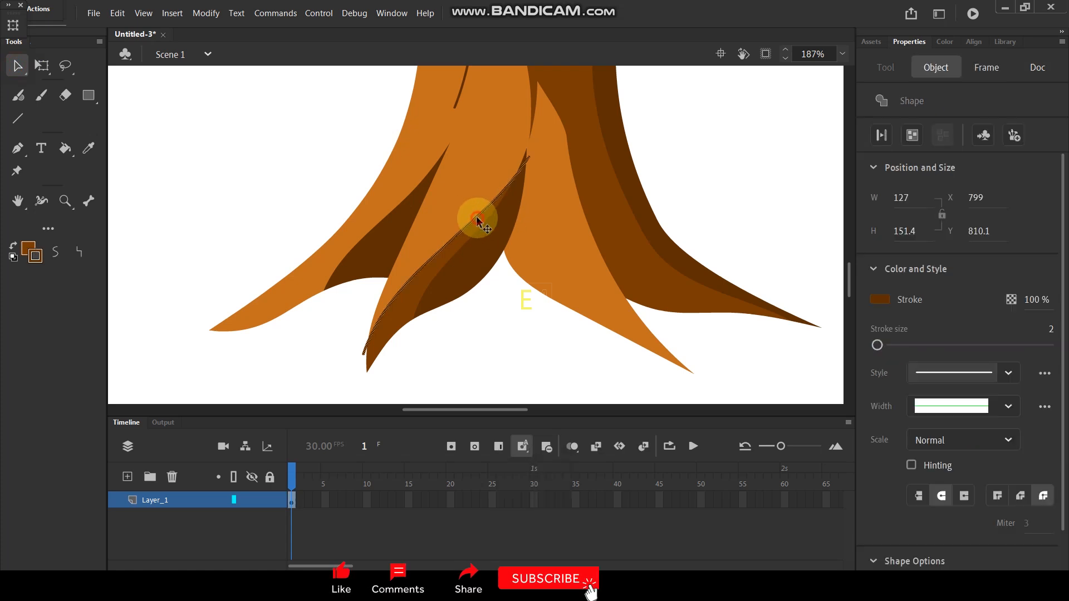
pyautogui.press('Delete')
# Step: Paint two short curved dark brown bark lines along the orange highlight of the leftmost root
pyautogui.scroll(-7, 567, 192)
pyautogui.scroll(4, 566, 193)
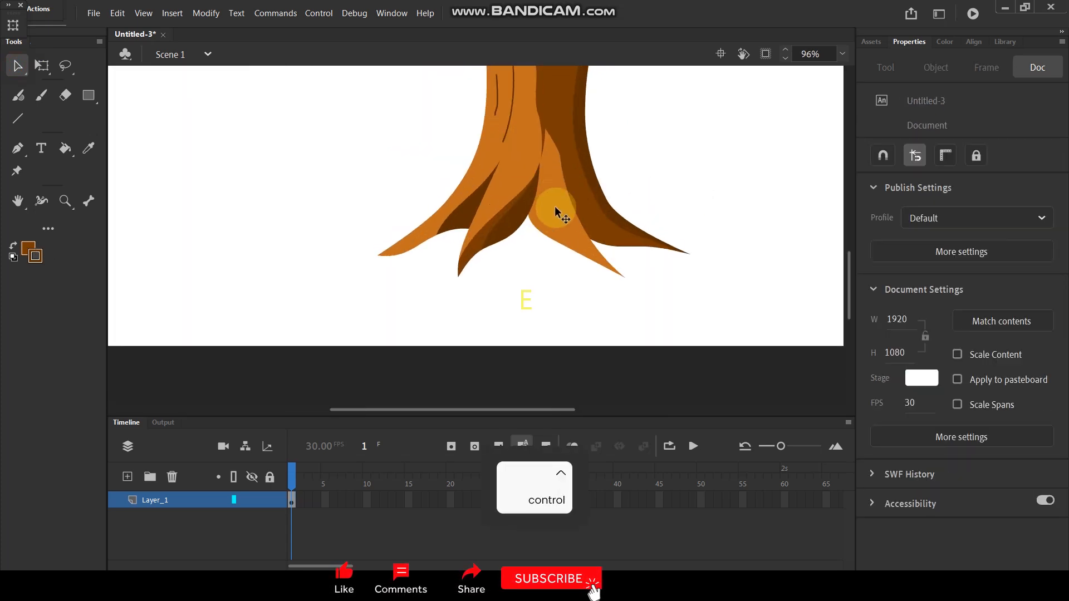
pyautogui.scroll(1, 554, 207)
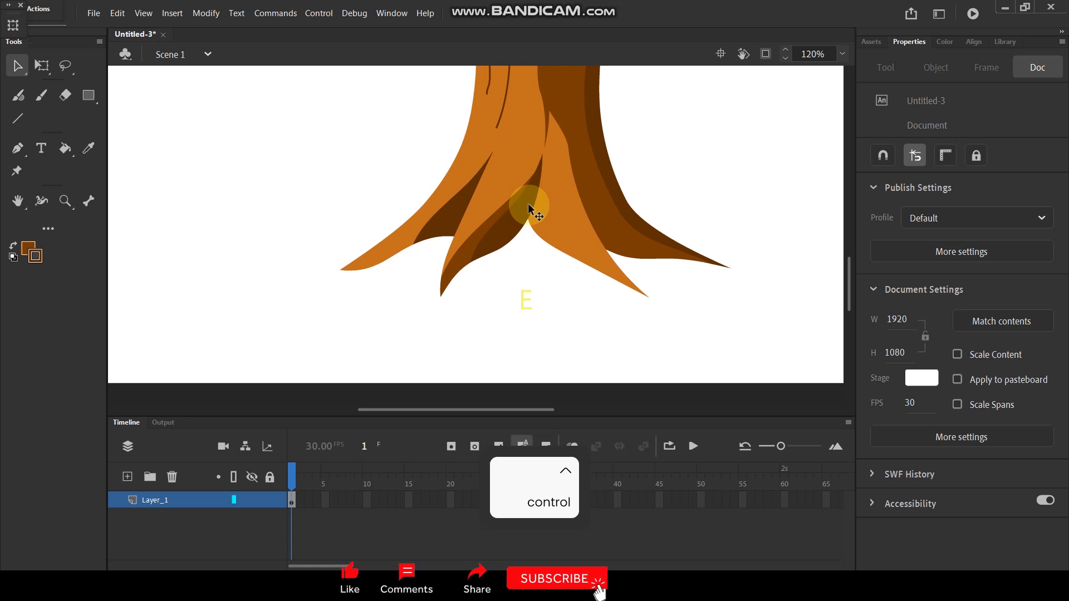
pyautogui.scroll(3, 437, 227)
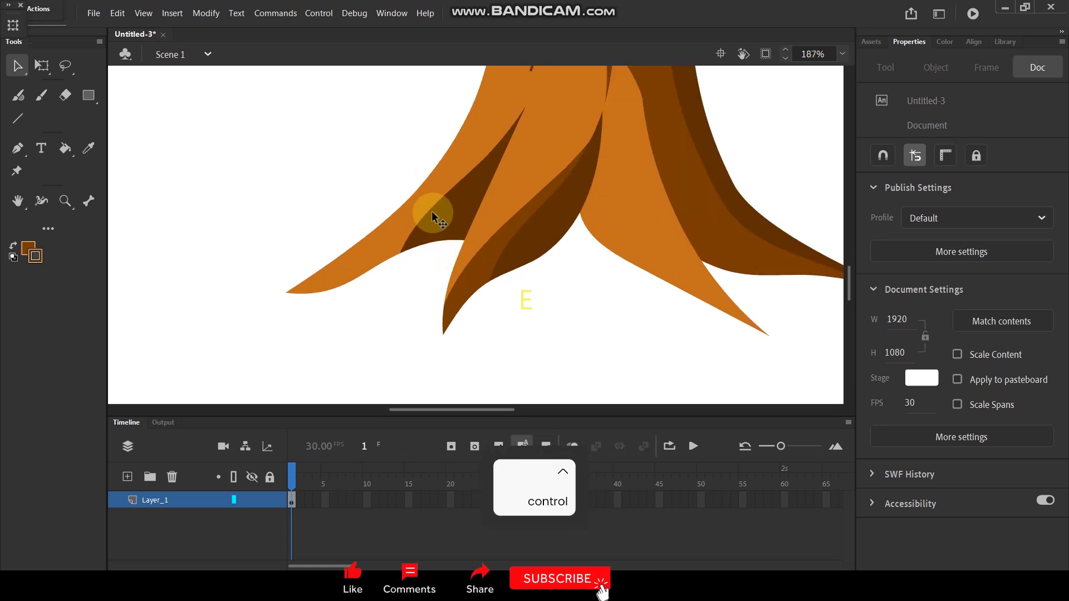
pyautogui.press('i')
pyautogui.press('y')
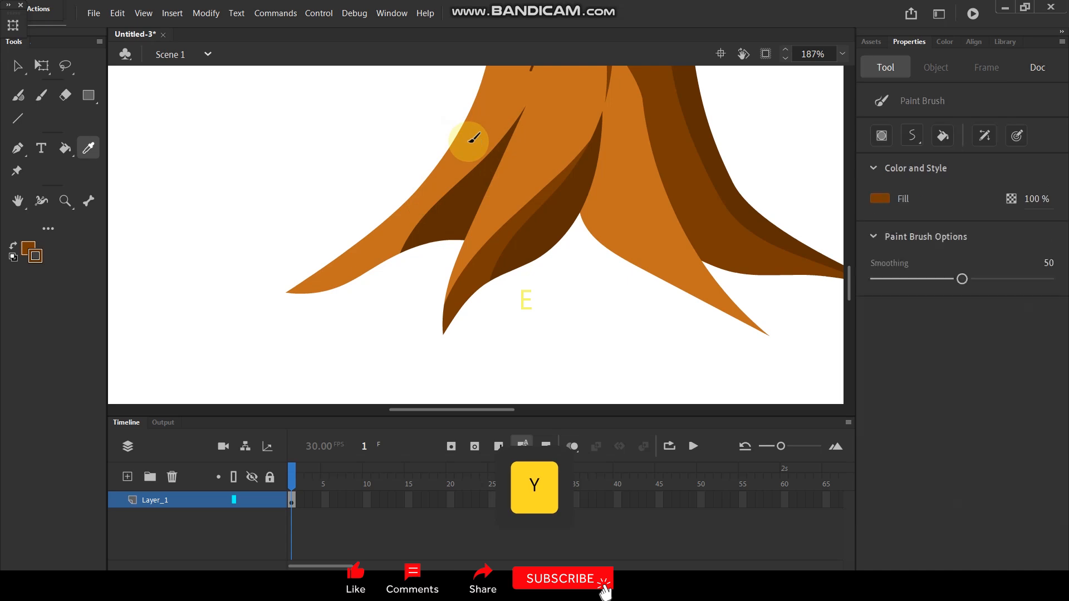
pyautogui.moveTo(508, 98); pyautogui.dragTo(458, 164)
pyautogui.moveTo(363, 253); pyautogui.dragTo(446, 183)
# Step: Paint a long curved line along the edge of the right orange root and fill the strip between them with the dark shadow brown
pyautogui.keyDown('ctrl'); pyautogui.scroll(-4, 447, 184); pyautogui.keyUp('ctrl')
pyautogui.keyDown('ctrl'); pyautogui.scroll(2, 523, 148); pyautogui.keyUp('ctrl')
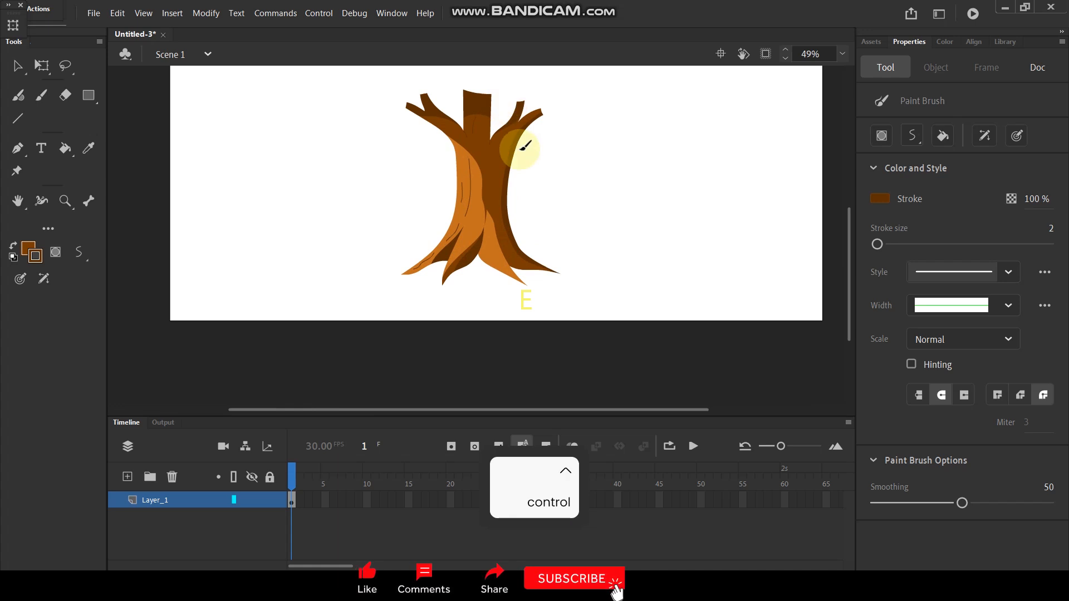
pyautogui.keyDown('ctrl'); pyautogui.scroll(1, 531, 174); pyautogui.keyUp('ctrl')
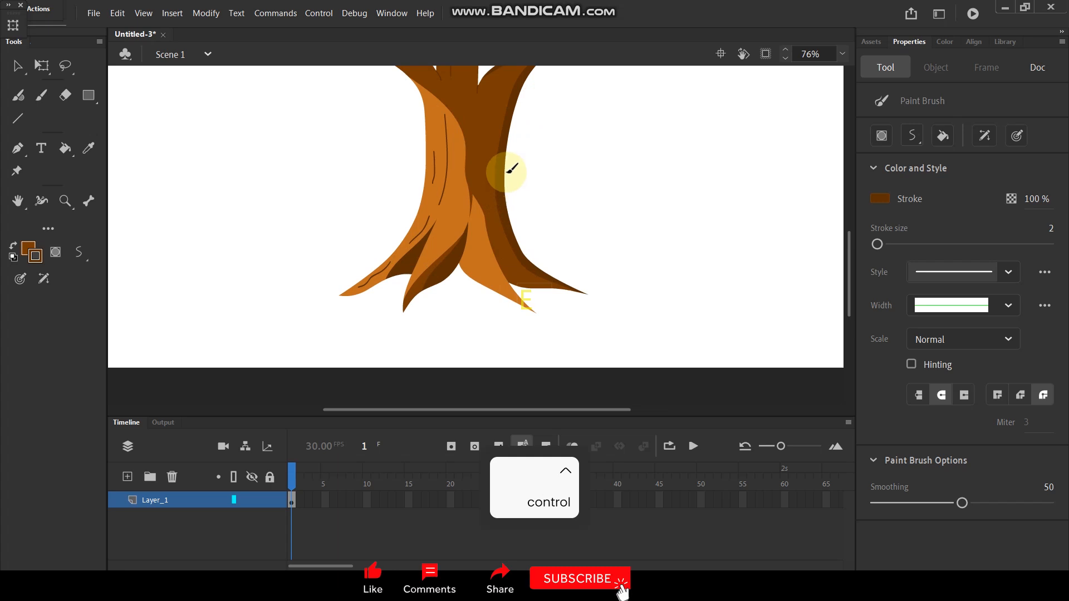
pyautogui.keyDown('ctrl'); pyautogui.scroll(2, 511, 170); pyautogui.keyUp('ctrl')
pyautogui.moveTo(455, 106)
pyautogui.mouseDown()
pyautogui.moveTo(463, 91)
pyautogui.moveTo(477, 224)
pyautogui.moveTo(501, 281)
pyautogui.moveTo(550, 333)
pyautogui.mouseUp()
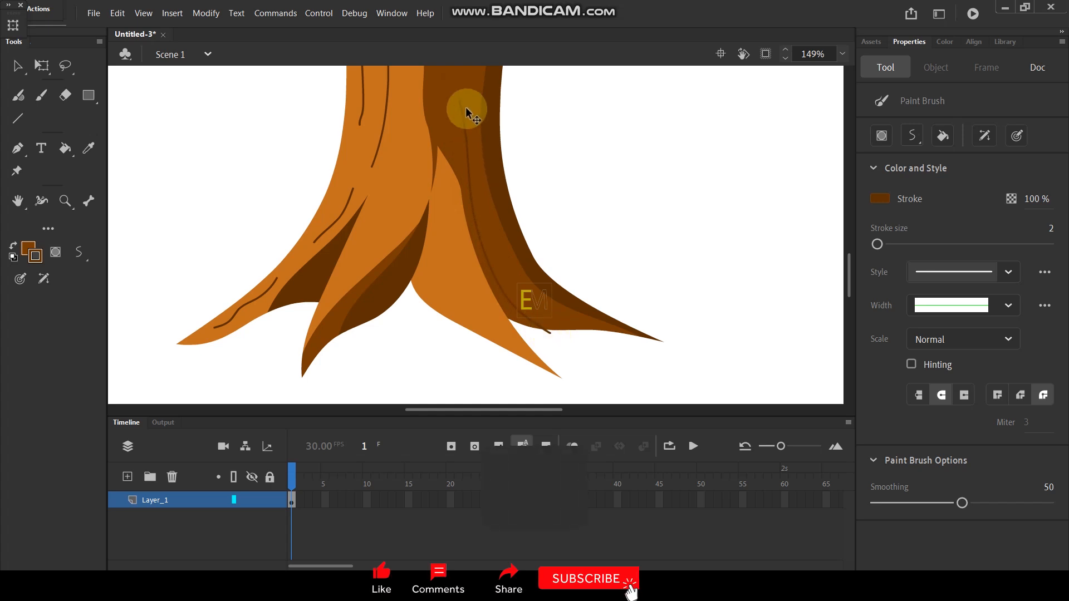
pyautogui.keyDown('ctrl'); pyautogui.scroll(2, 465, 107); pyautogui.keyUp('ctrl')
pyautogui.moveTo(454, 95); pyautogui.dragTo(452, 245)
pyautogui.press('i')
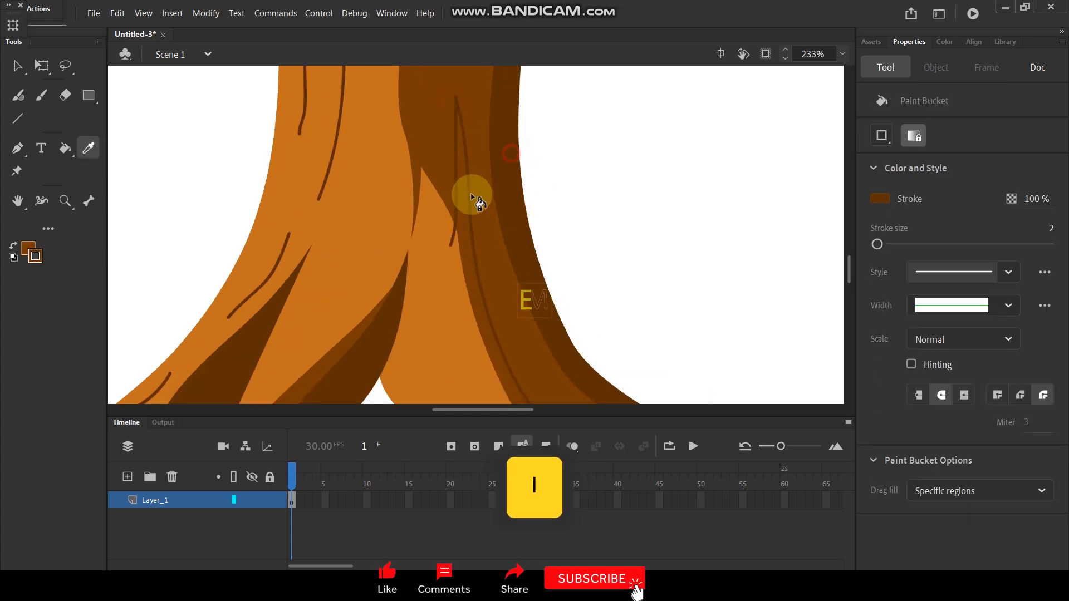
pyautogui.click(468, 219)
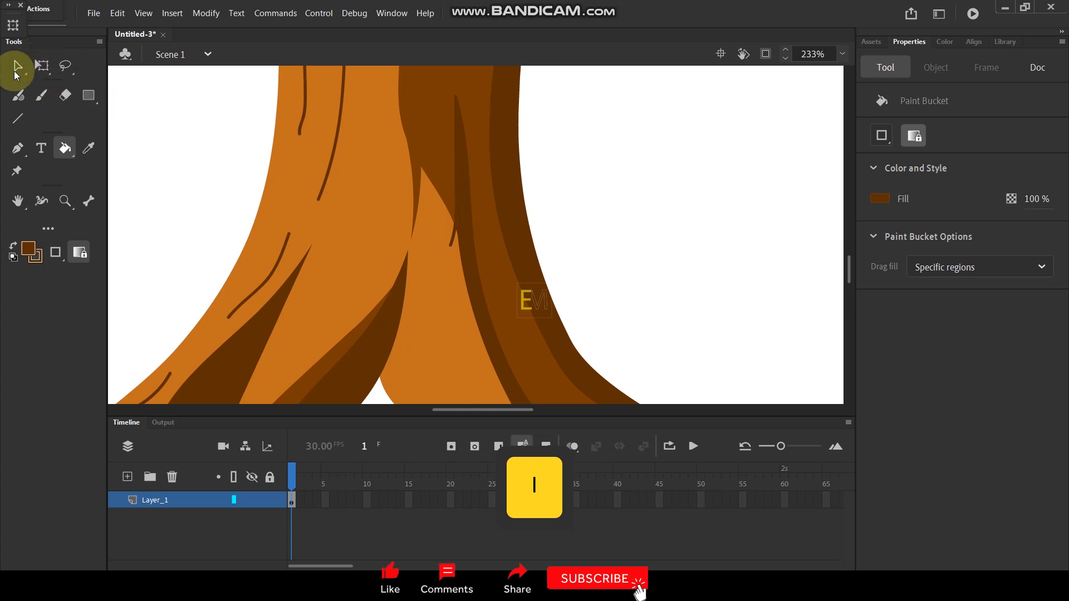
# Step: Delete the guide stroke bordering the new shadow strip beside the right orange root
pyautogui.click(17, 69)
pyautogui.click(456, 174)
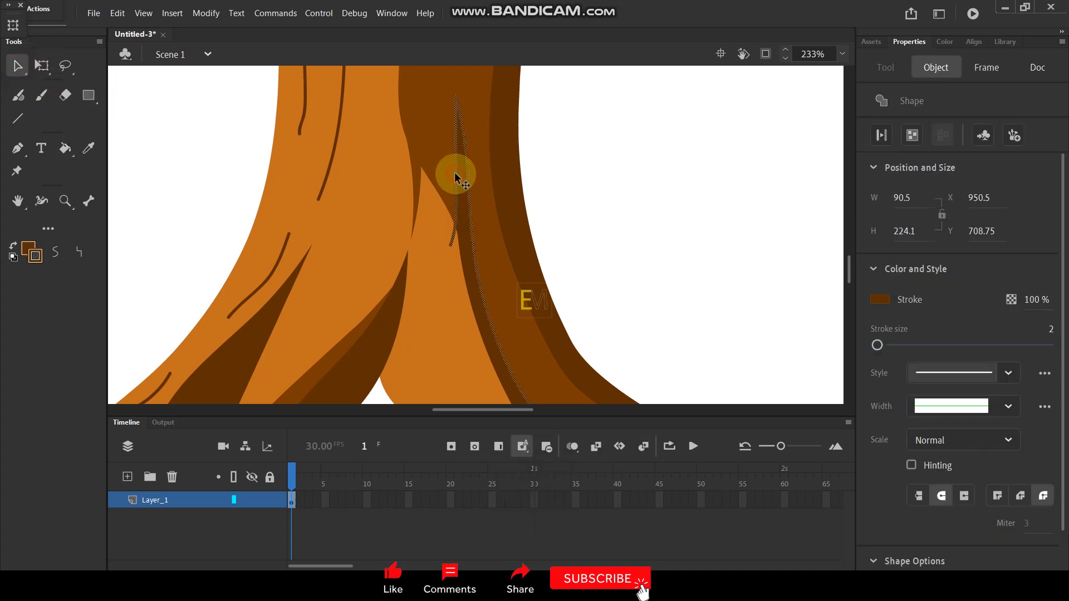
pyautogui.press('Delete')
# Step: Select the whole tree trunk artwork with its branches and roots and group it
pyautogui.scroll(-5, 484, 131)
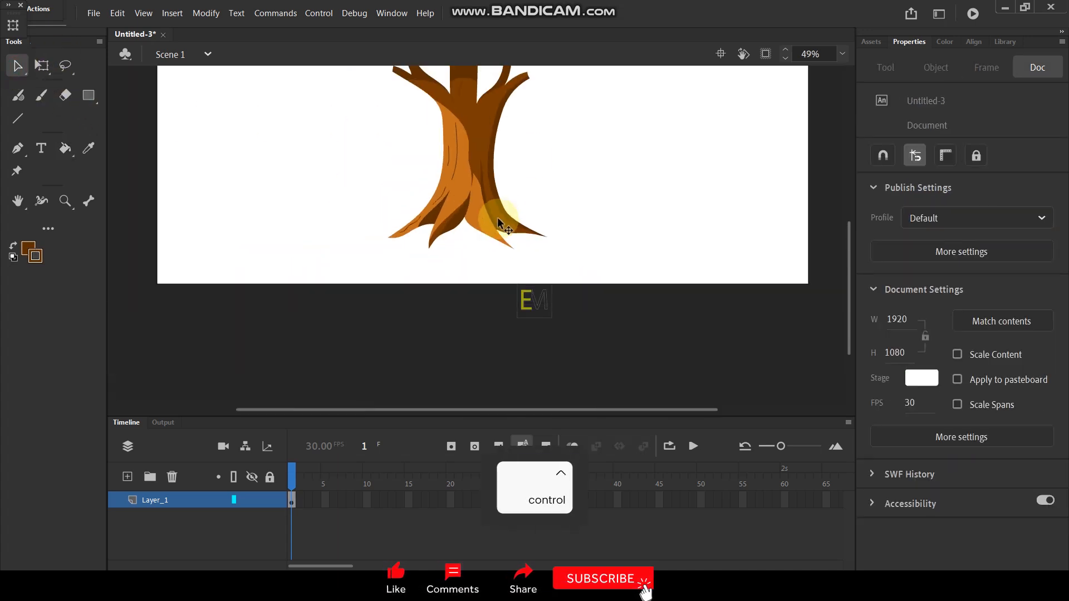
pyautogui.moveTo(535, 153); pyautogui.dragTo(563, 200)
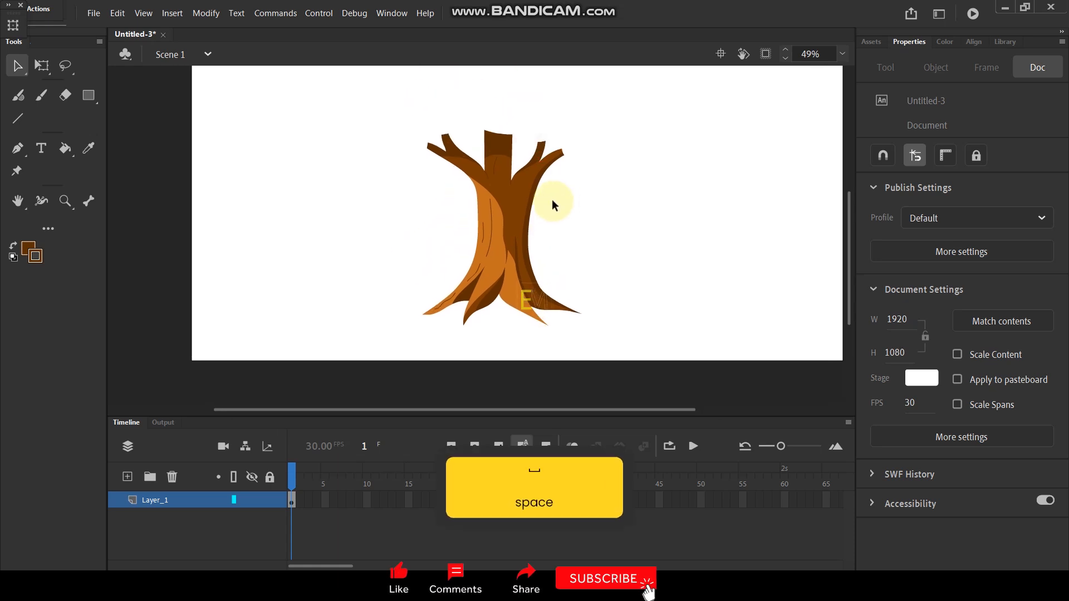
pyautogui.scroll(2, 518, 234)
pyautogui.scroll(1, 517, 235)
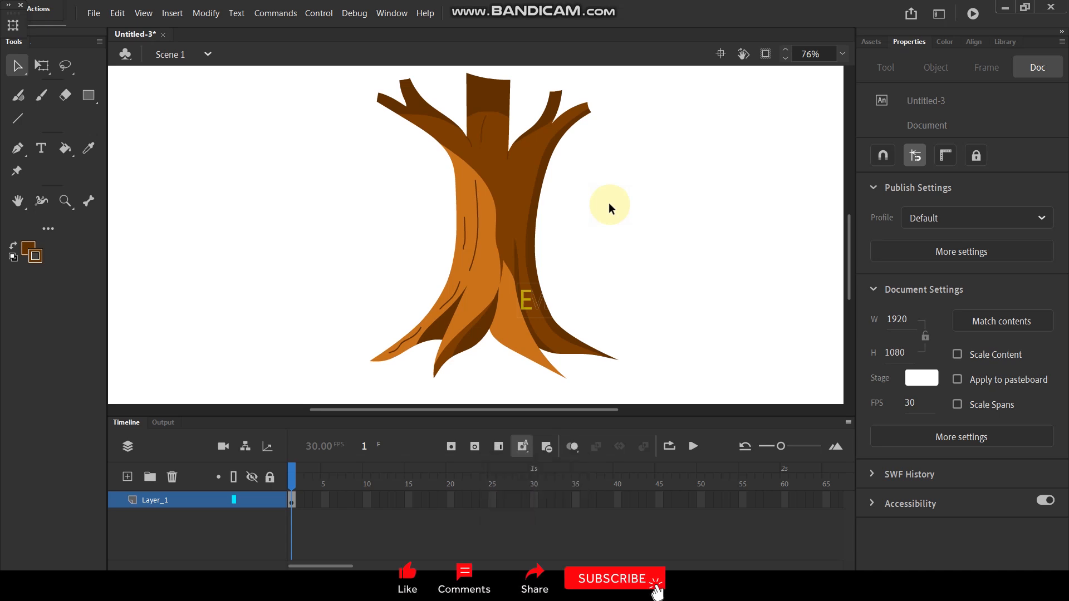
pyautogui.scroll(-3, 438, 241)
pyautogui.moveTo(354, 123); pyautogui.dragTo(582, 365)
pyautogui.hotkey('ctrl', 'g')
pyautogui.click(574, 179)
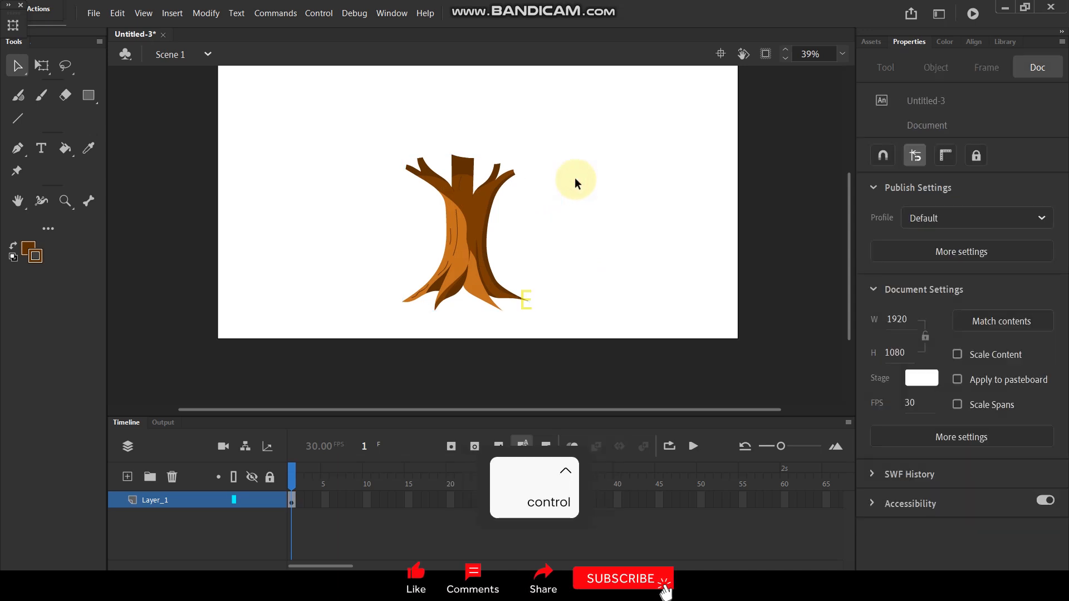
# Step: Move the grouped tree down to the stage's bottom edge, at about X 688, Y 486
pyautogui.press('space')
pyautogui.moveTo(530, 135); pyautogui.dragTo(546, 183)
pyautogui.click(482, 268)
pyautogui.moveTo(489, 290); pyautogui.dragTo(488, 288)
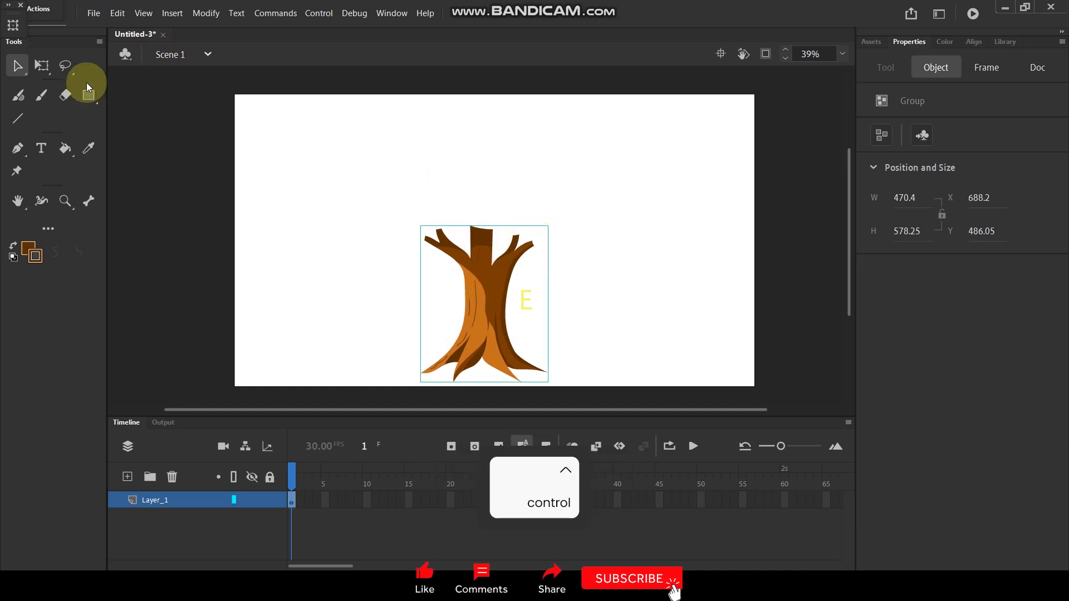
# Step: Draw a large dark brown oval about 978 by 760 px over the branches for the tree's crown
pyautogui.click(92, 97)
pyautogui.click(142, 139)
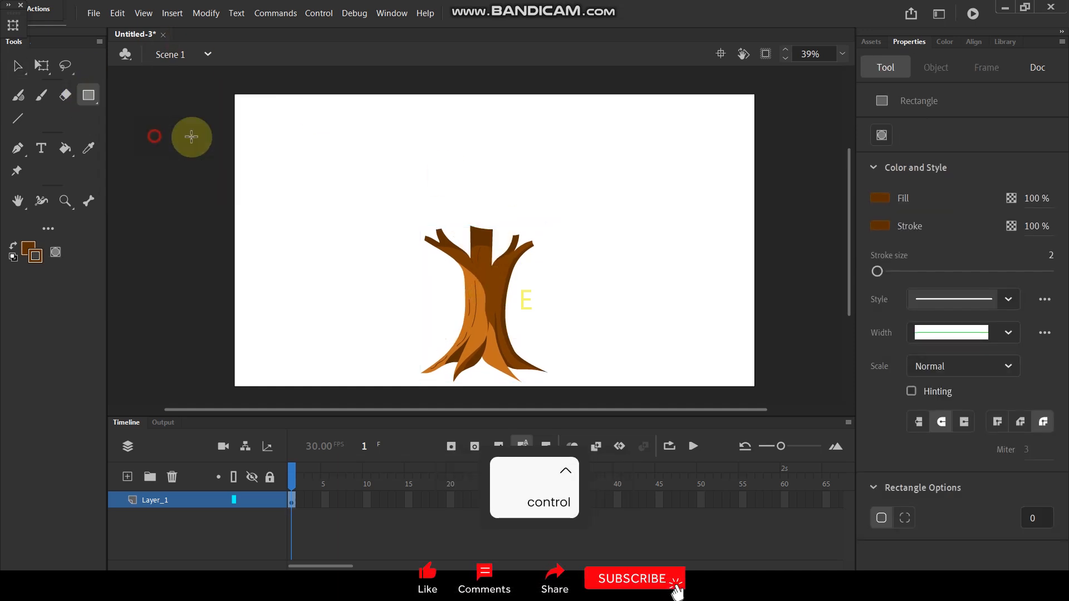
pyautogui.moveTo(347, 91); pyautogui.dragTo(613, 300)
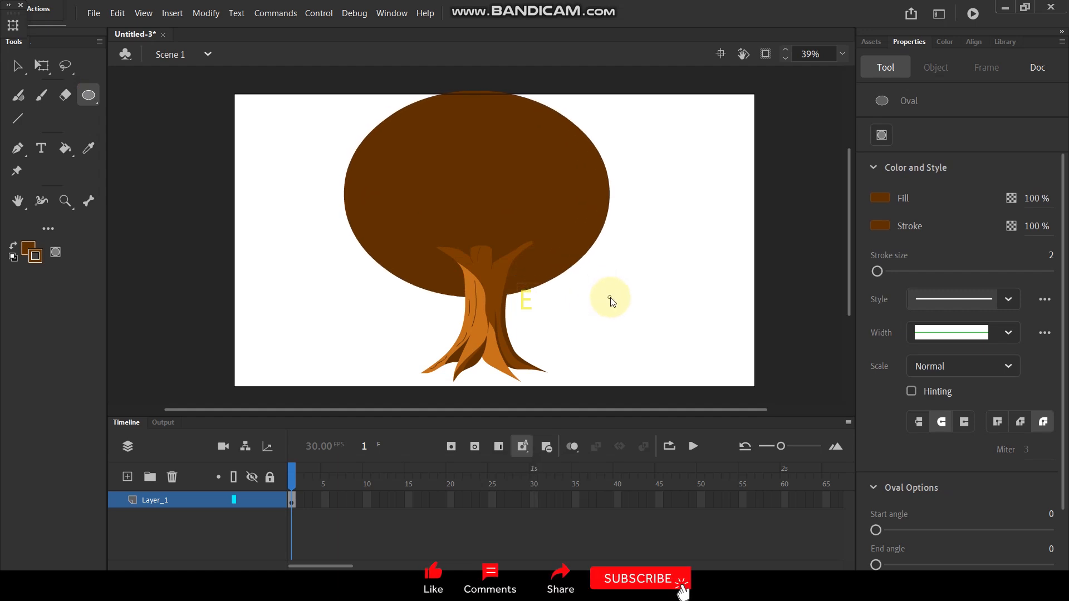
# Step: Cut the filled oval with its outline and paste it in place on a new layer above the trunk
pyautogui.click(18, 67)
pyautogui.click(538, 193)
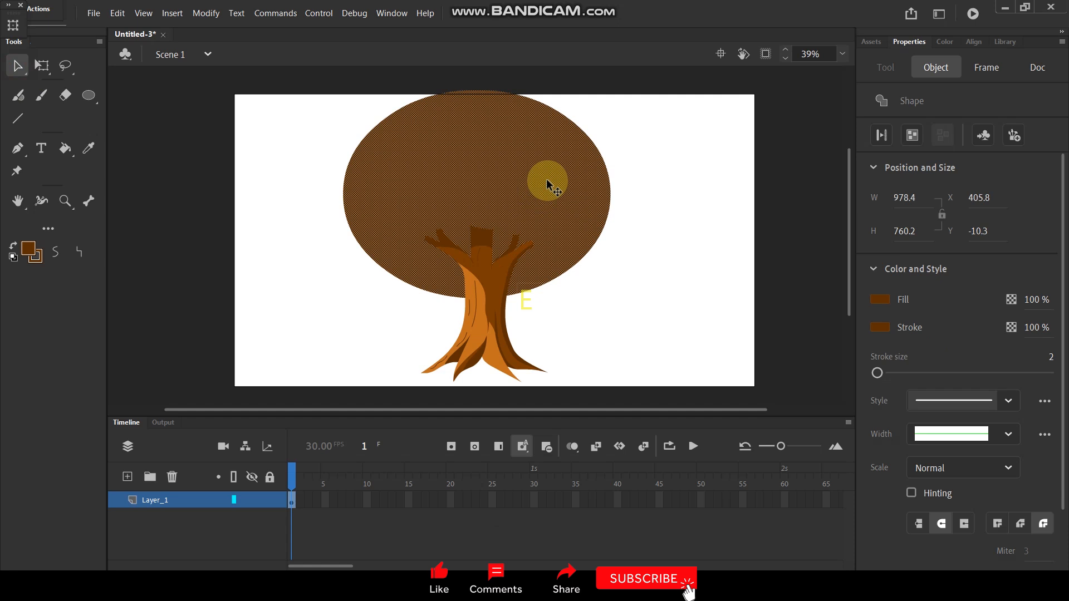
pyautogui.hotkey('ctrl', 'x')
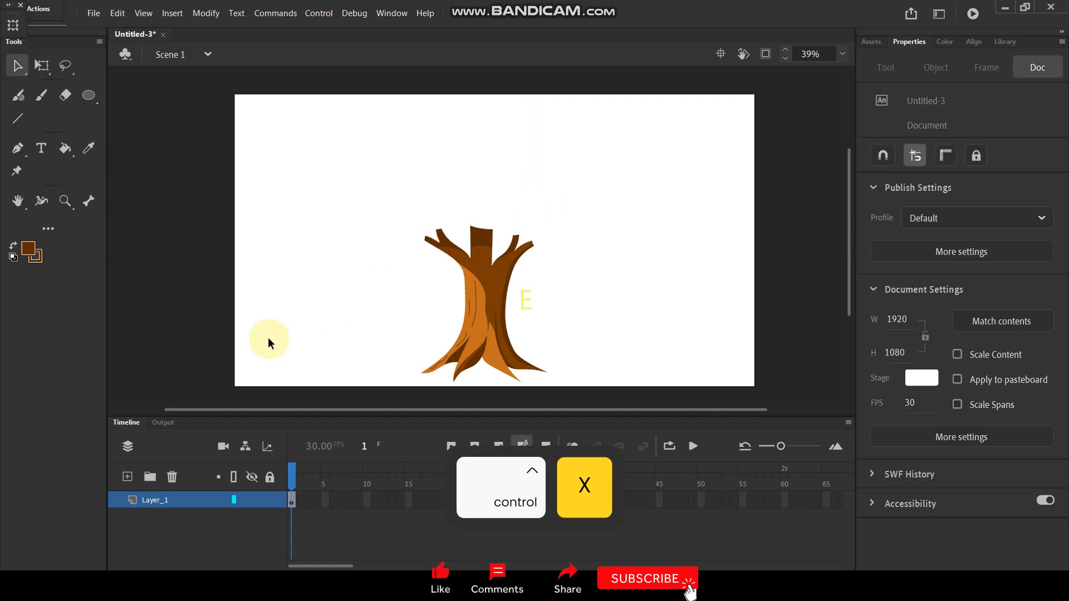
pyautogui.click(134, 477)
pyautogui.hotkey('ctrl', 'shift', 'v')
# Step: Delete the oval's dark brown fill, keeping only its outline
pyautogui.click(646, 176)
pyautogui.click(521, 196)
pyautogui.press('Delete')
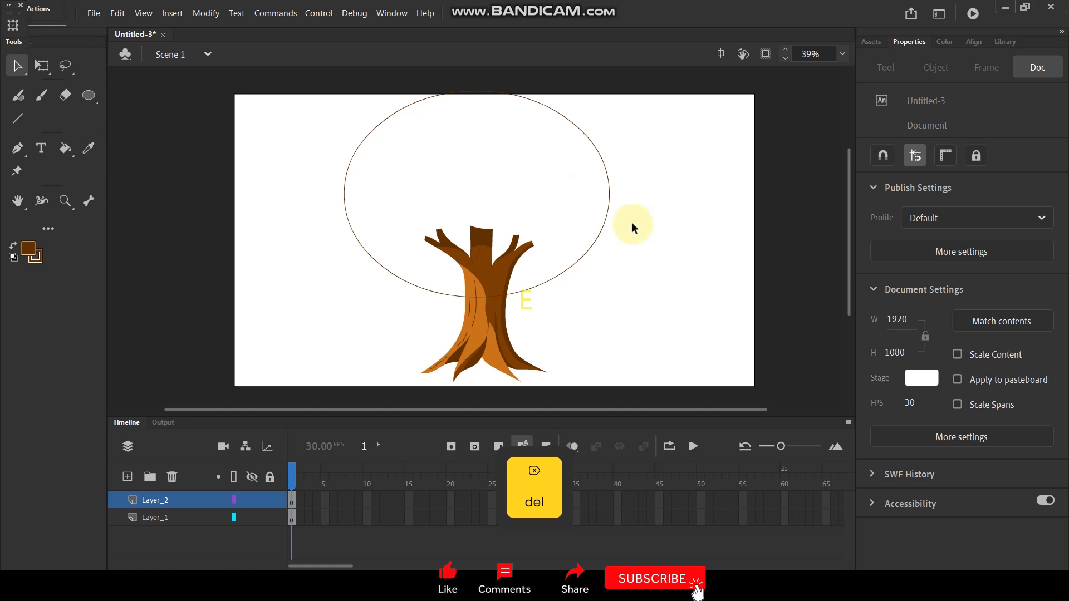
# Step: Move the oval outline up so its lower edge crosses the branches, at about X 455, Y -159
pyautogui.click(610, 211)
pyautogui.moveTo(594, 245); pyautogui.dragTo(611, 205)
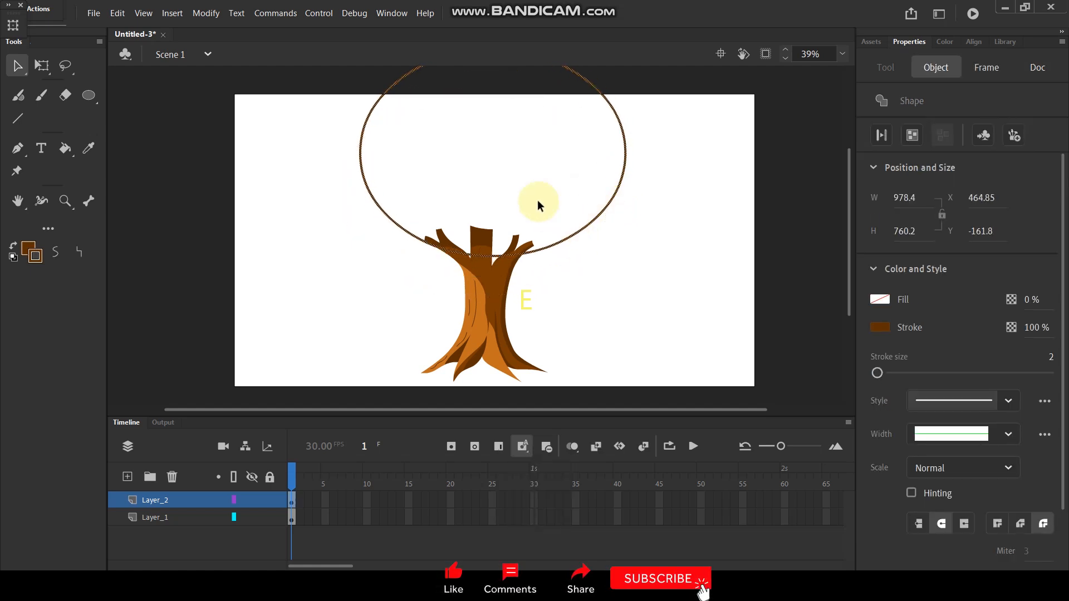
pyautogui.press('space')
pyautogui.moveTo(515, 156); pyautogui.dragTo(534, 215)
pyautogui.moveTo(569, 119); pyautogui.dragTo(565, 117)
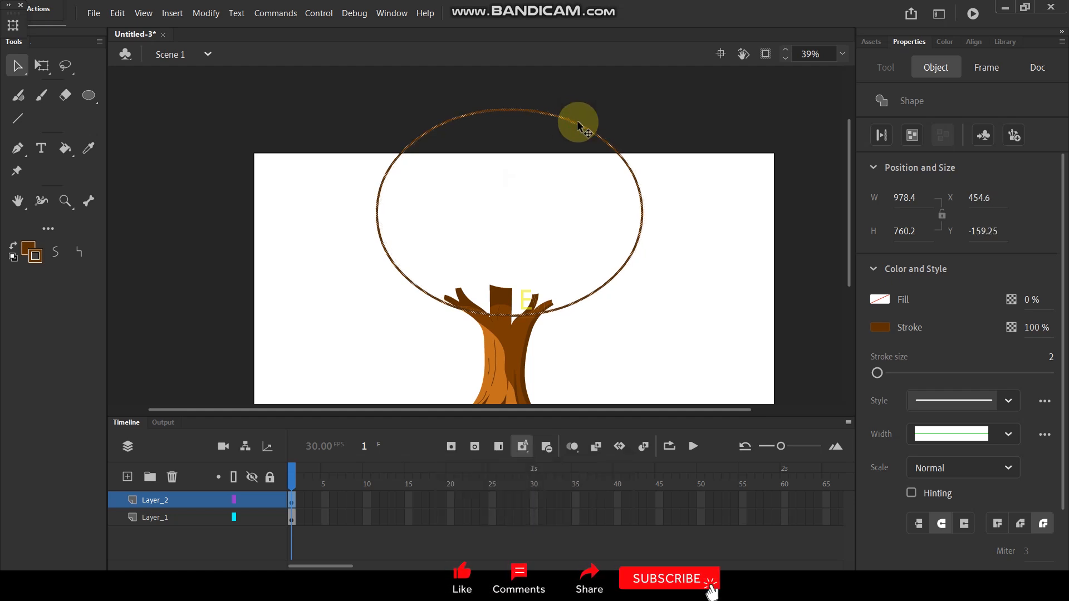
# Step: Flatten the oval outline from its lower edge with Free Transform, to a height of about 703 px
pyautogui.keyDown('ctrl'); pyautogui.scroll(1, 568, 312); pyautogui.keyUp('ctrl')
pyautogui.click(44, 64)
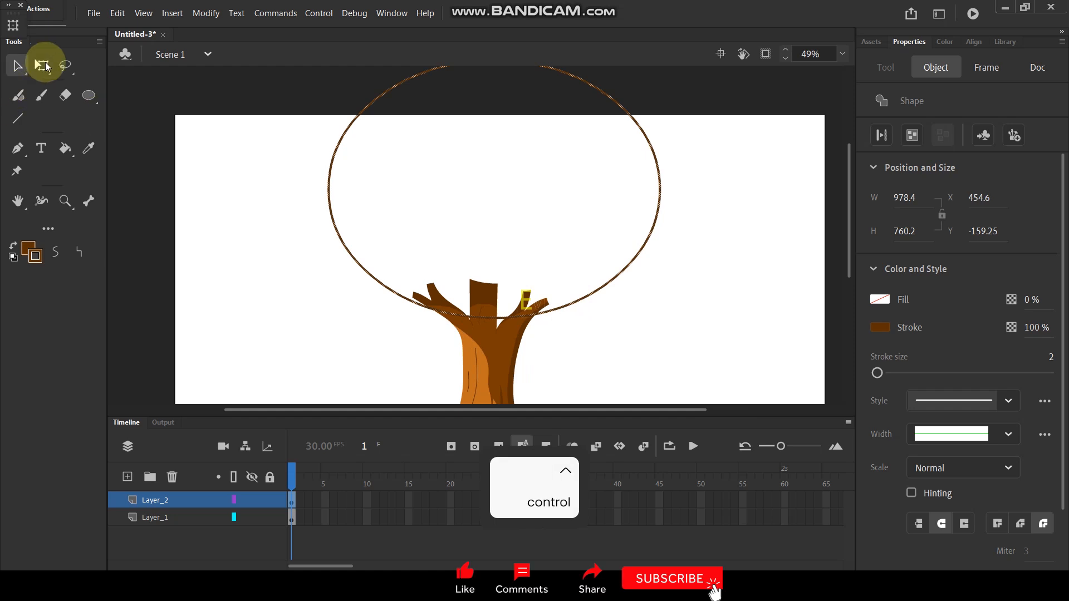
pyautogui.moveTo(497, 317); pyautogui.dragTo(496, 299)
pyautogui.click(756, 278)
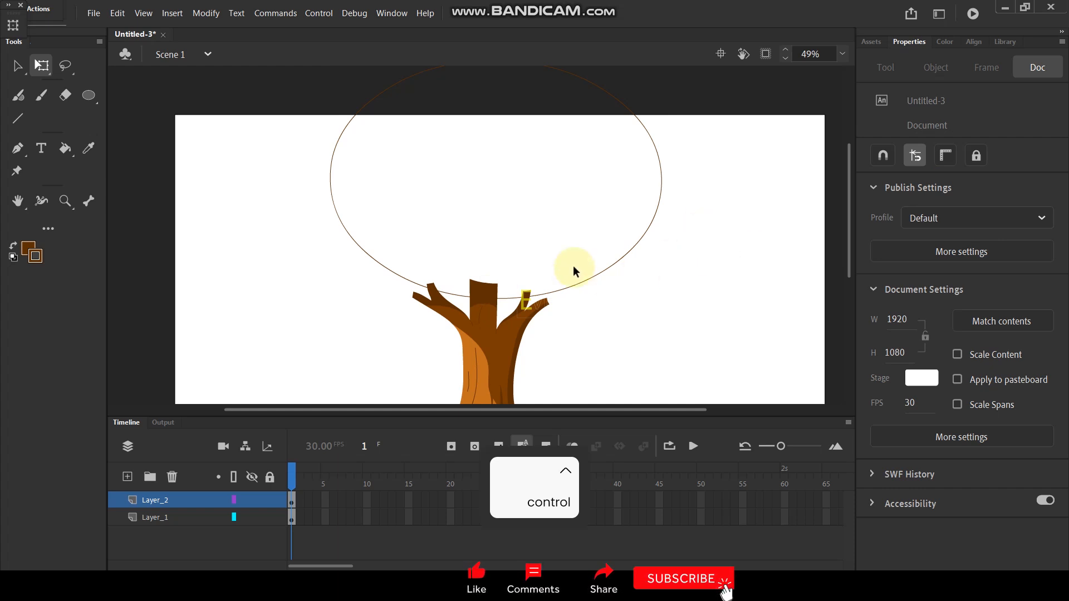
pyautogui.click(461, 299)
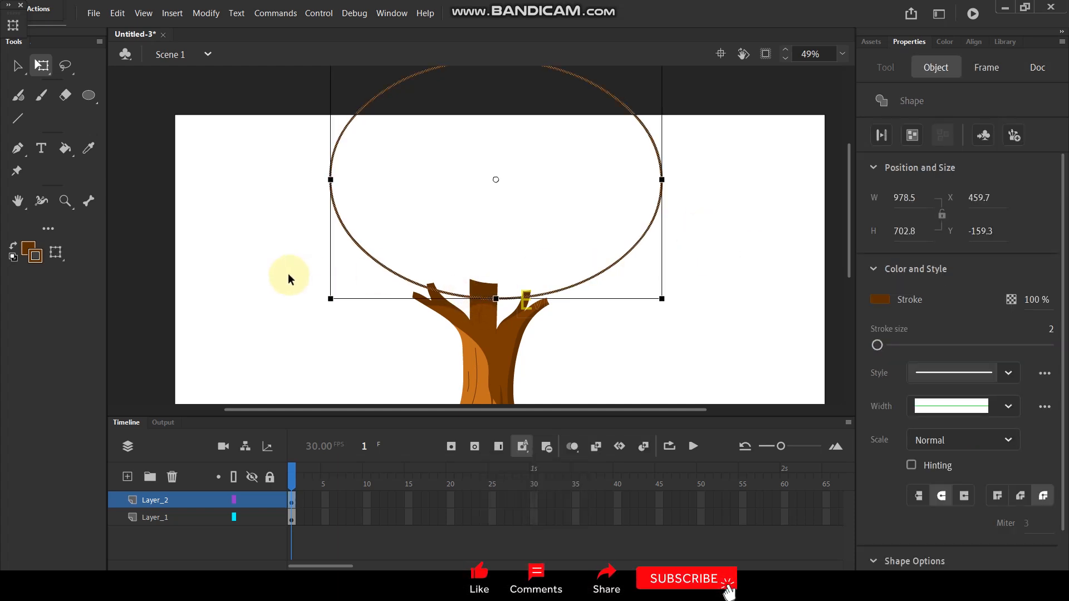
pyautogui.click(335, 243)
pyautogui.press('ctrl')
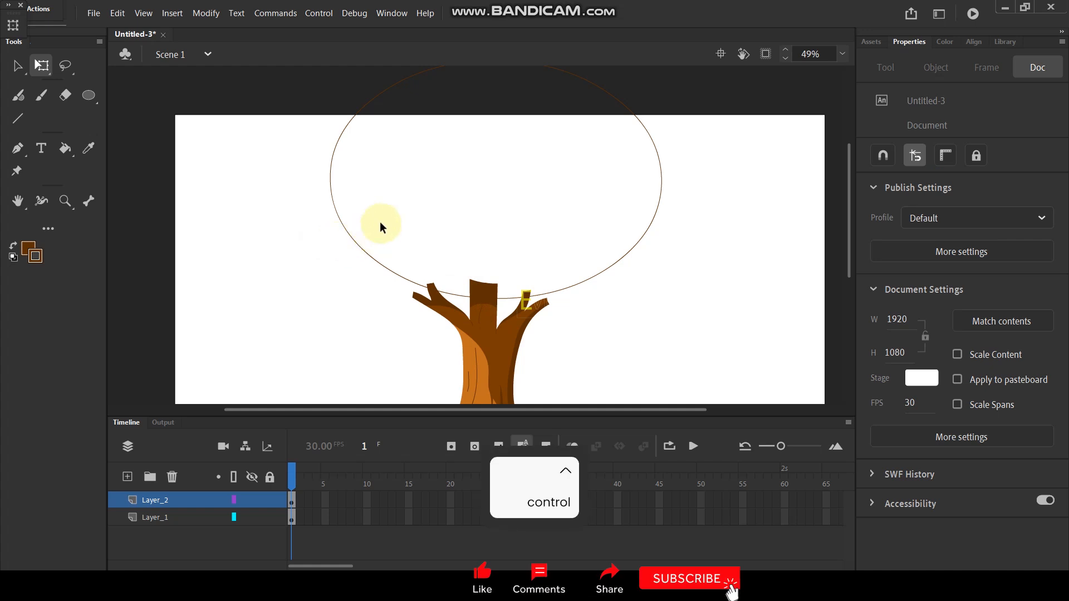
# Step: Switch to the Paint Brush and lock Layer_1, the layer that holds the trunk
pyautogui.scroll(1, 186, 167)
pyautogui.press('y')
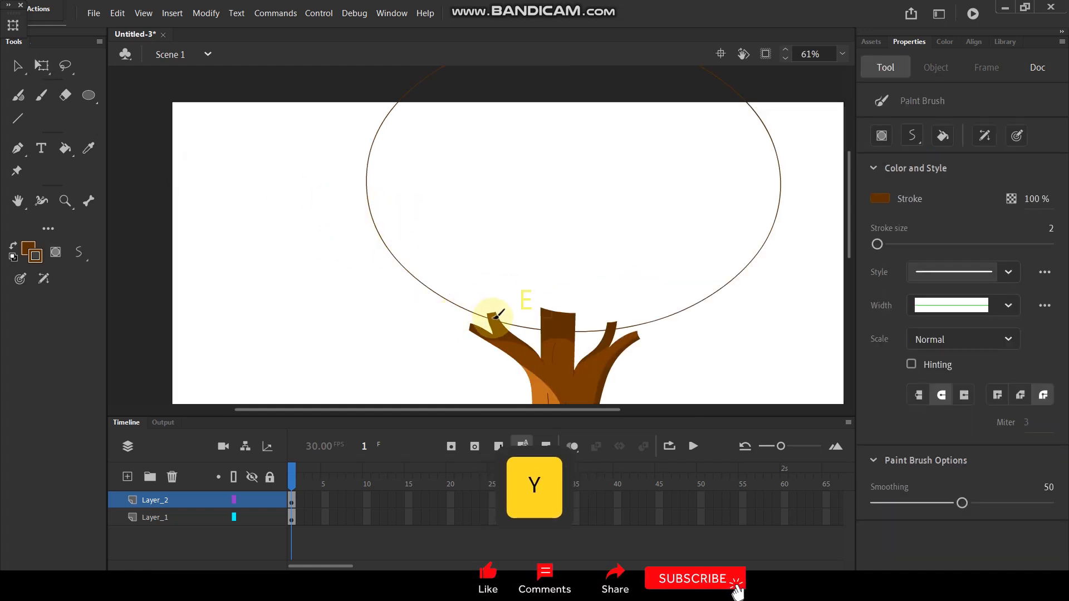
pyautogui.scroll(4, 495, 316)
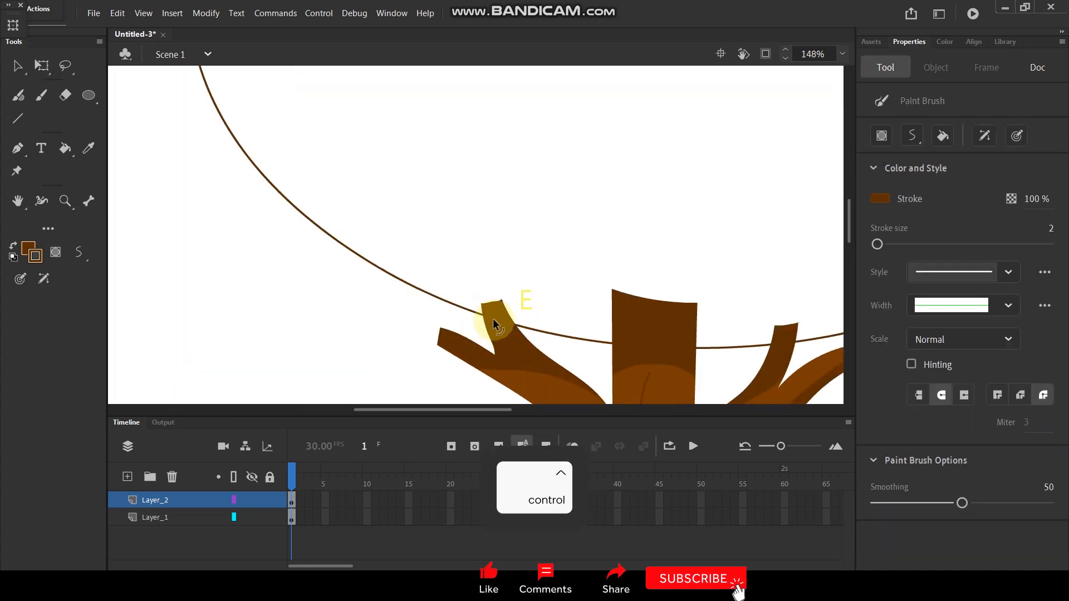
pyautogui.click(271, 519)
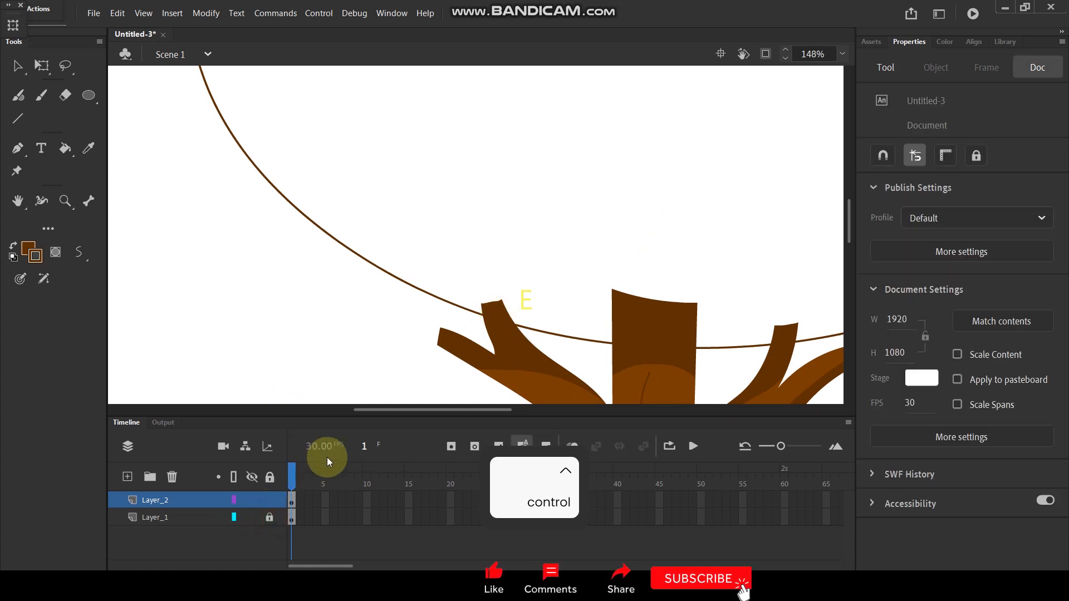
pyautogui.hscroll(-1, 551, 369)
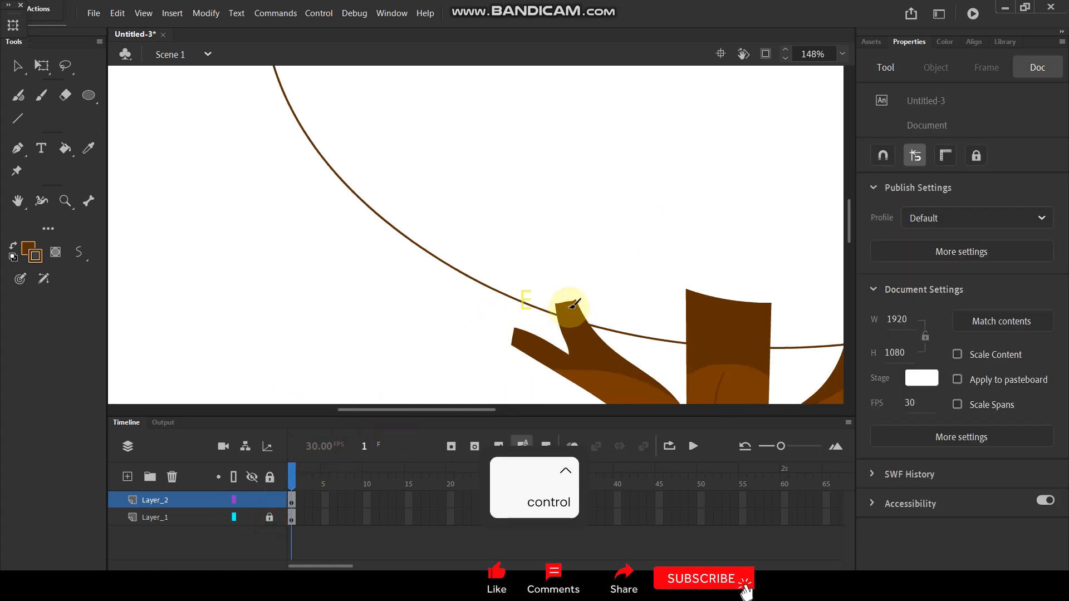
pyautogui.moveTo(557, 327)
pyautogui.mouseDown()
pyautogui.moveTo(417, 348)
pyautogui.moveTo(363, 307)
pyautogui.moveTo(334, 307)
pyautogui.moveTo(298, 281)
pyautogui.moveTo(301, 238)
pyautogui.mouseUp()
pyautogui.scroll(-3, 417, 168)
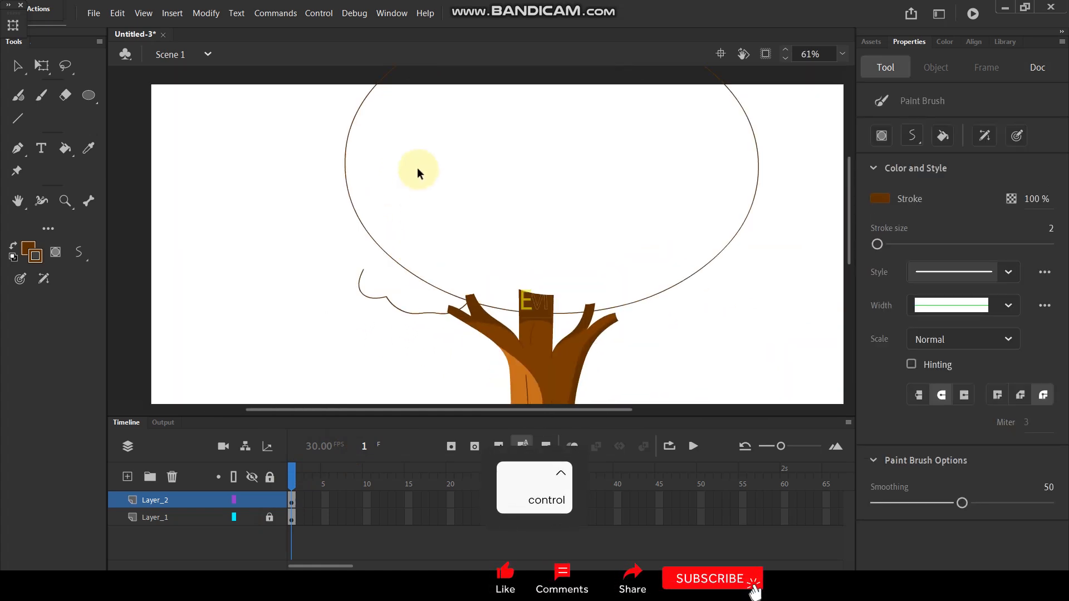
pyautogui.hotkey('ctrl', 'z')
# Step: Draw two overlapping curved lobes with the Paint Brush, running outward from the left branch tips below the oval guide
pyautogui.scroll(2, 457, 315)
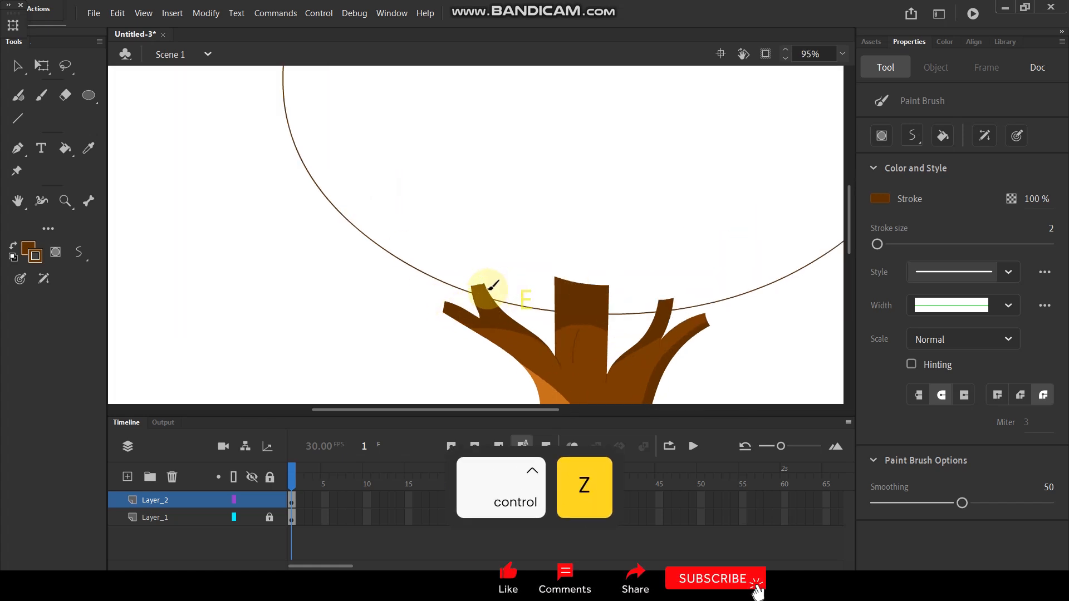
pyautogui.moveTo(489, 289)
pyautogui.mouseDown()
pyautogui.moveTo(473, 310)
pyautogui.moveTo(382, 310)
pyautogui.mouseUp()
pyautogui.scroll(-2, 346, 287)
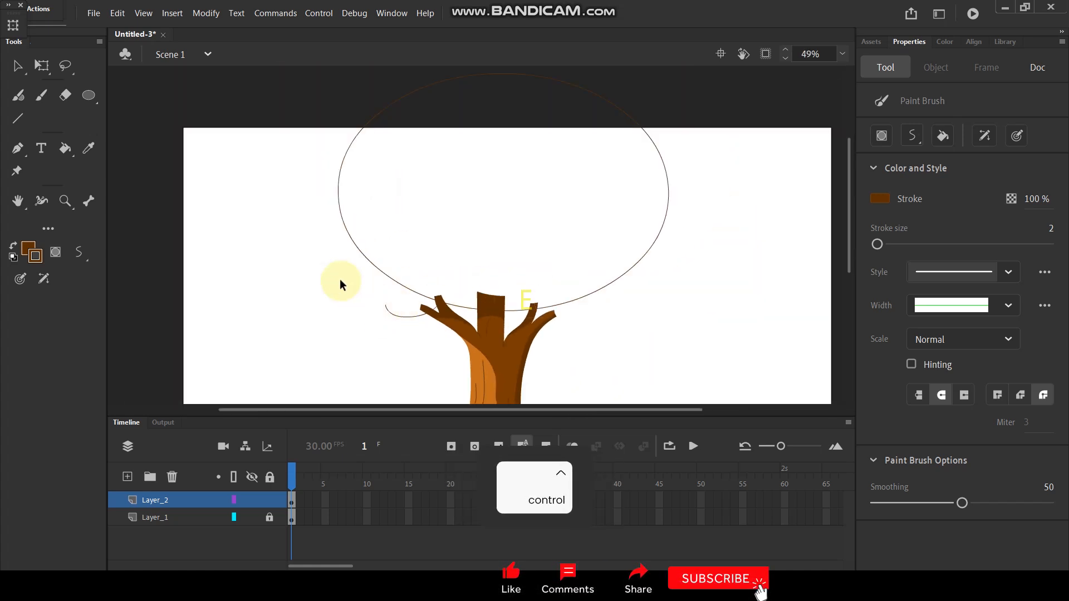
pyautogui.scroll(1, 345, 287)
pyautogui.moveTo(336, 284)
pyautogui.mouseDown()
pyautogui.moveTo(361, 328)
pyautogui.moveTo(437, 318)
pyautogui.mouseUp()
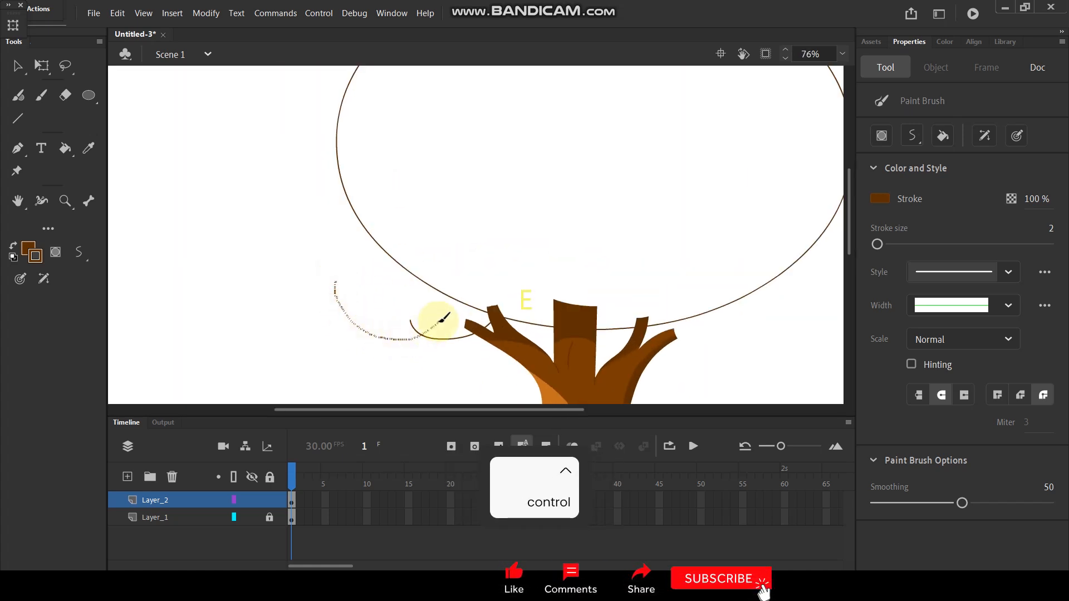
pyautogui.scroll(-2, 413, 303)
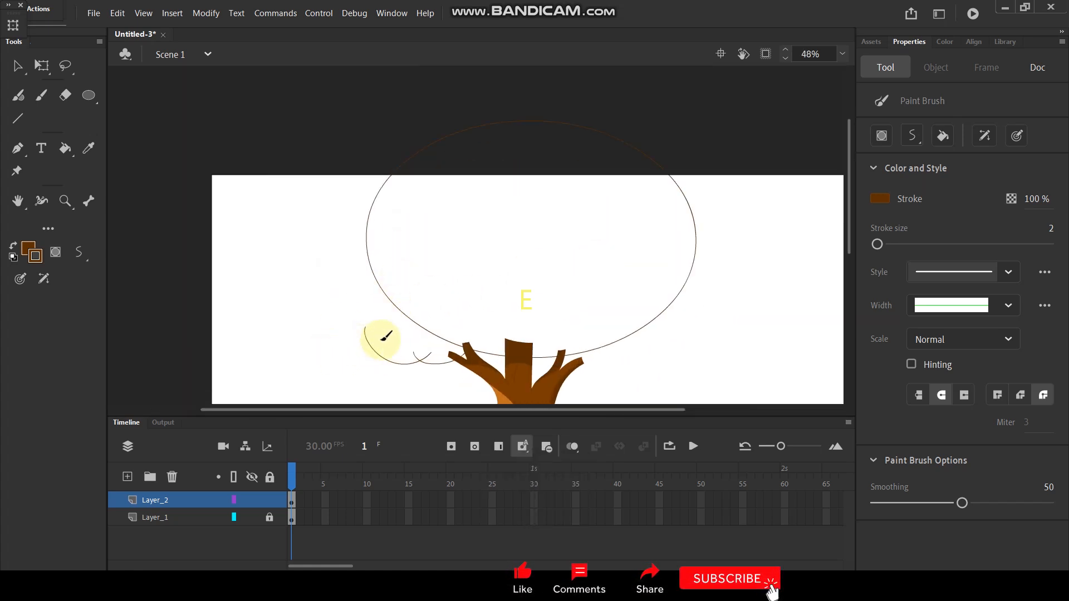
# Step: Draw overlapping curved lobes over the top of the oval guide and down its upper-right edge
pyautogui.scroll(2, 541, 109)
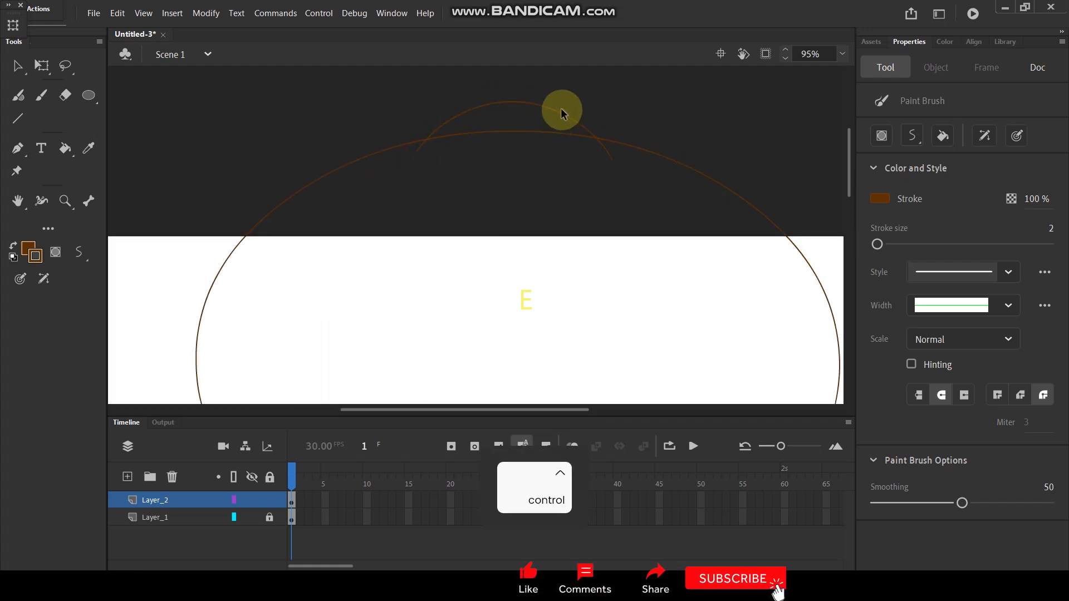
pyautogui.scroll(-3, 567, 117)
pyautogui.scroll(2, 574, 132)
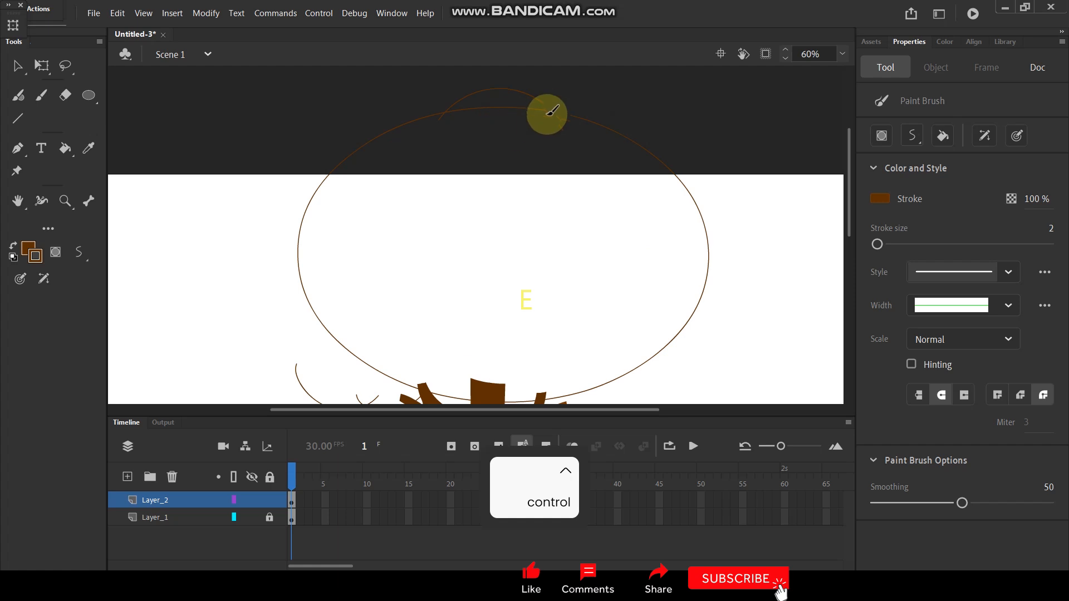
pyautogui.moveTo(551, 118)
pyautogui.mouseDown()
pyautogui.moveTo(592, 110)
pyautogui.moveTo(624, 151)
pyautogui.mouseUp()
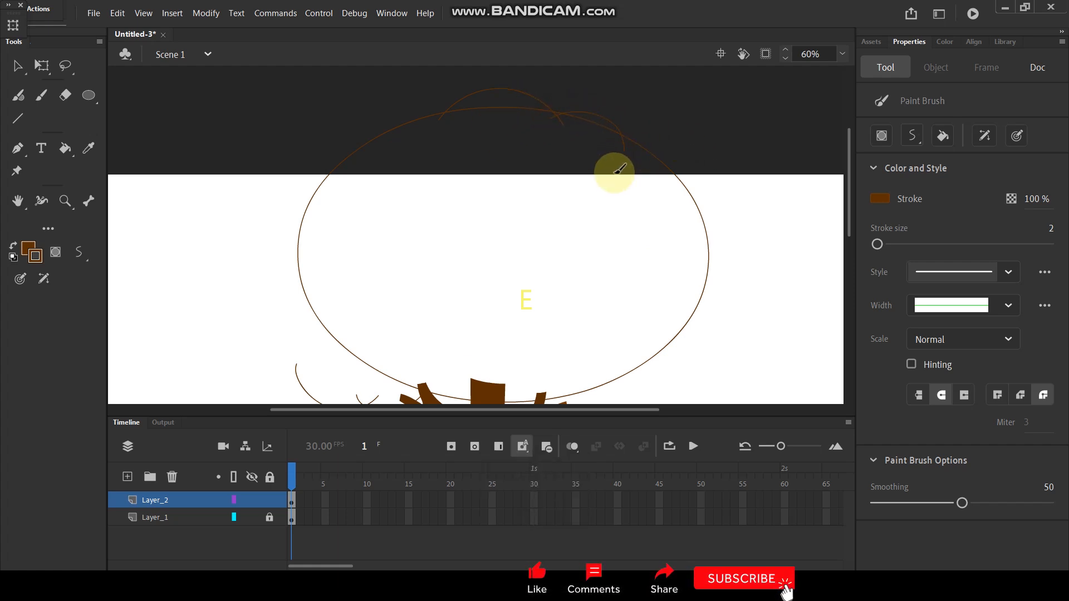
pyautogui.moveTo(621, 145)
pyautogui.mouseDown()
pyautogui.moveTo(663, 140)
pyautogui.moveTo(680, 187)
pyautogui.mouseUp()
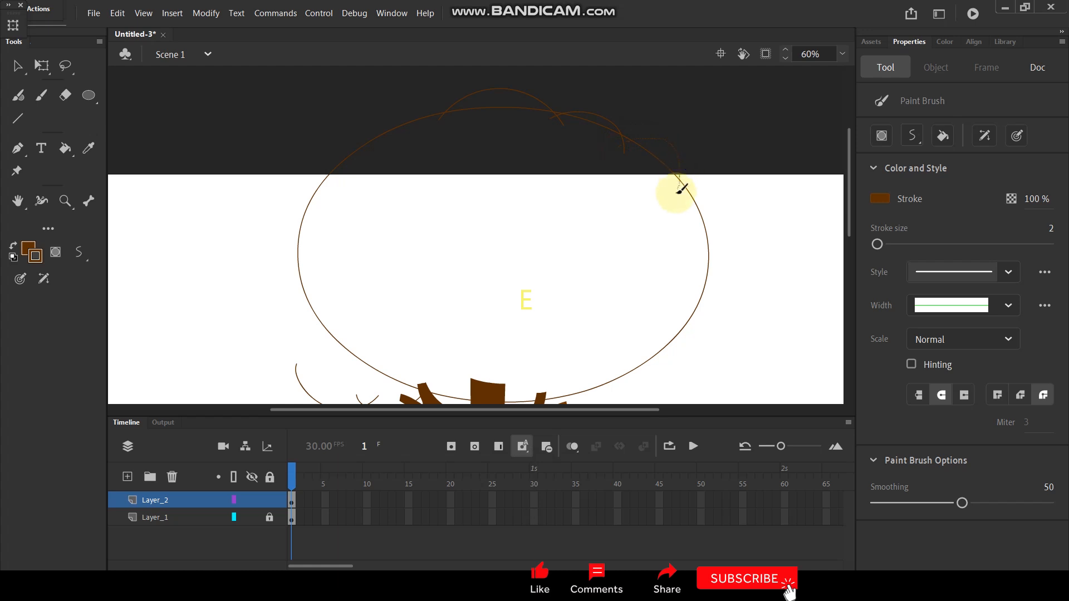
# Step: Draw curved lobes down the oval guide's right side and along its lower-right edge to the right branches
pyautogui.scroll(-3, 720, 155)
pyautogui.scroll(3, 641, 192)
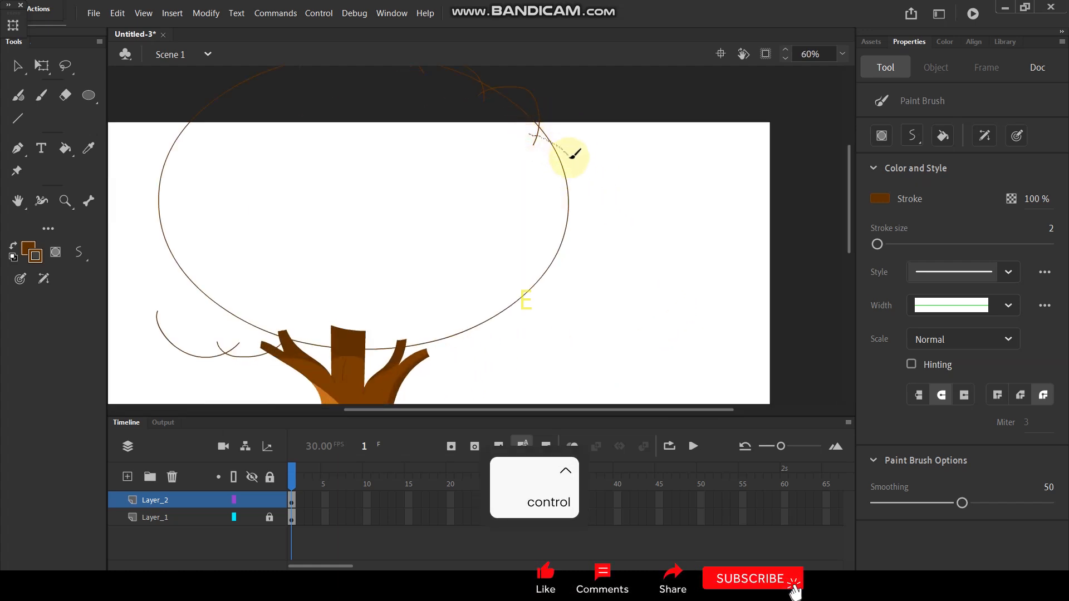
pyautogui.moveTo(571, 202); pyautogui.dragTo(549, 214)
pyautogui.scroll(-3, 568, 191)
pyautogui.scroll(3, 573, 220)
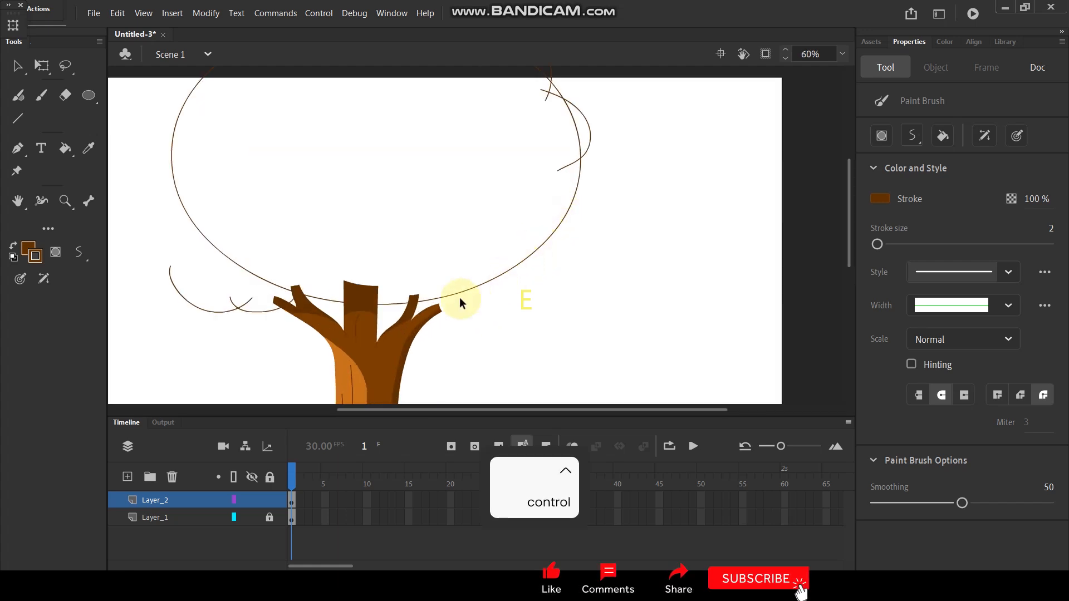
pyautogui.scroll(1, 457, 299)
pyautogui.moveTo(424, 312)
pyautogui.mouseDown()
pyautogui.moveTo(448, 307)
pyautogui.moveTo(498, 264)
pyautogui.moveTo(469, 293)
pyautogui.moveTo(504, 303)
pyautogui.moveTo(555, 289)
pyautogui.moveTo(579, 242)
pyautogui.moveTo(568, 209)
pyautogui.mouseUp()
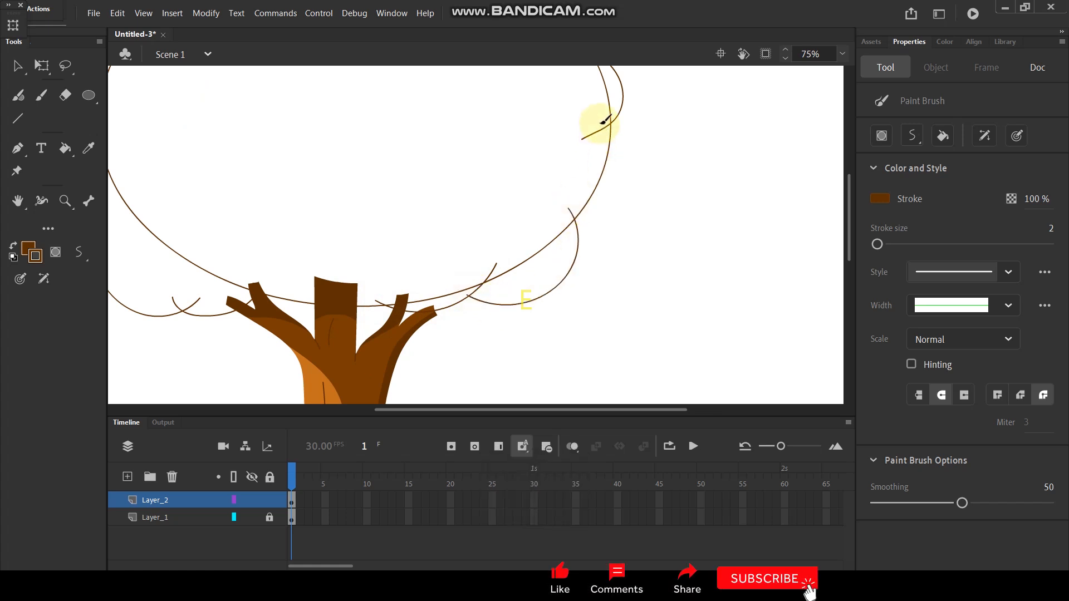
pyautogui.moveTo(635, 197); pyautogui.dragTo(551, 237)
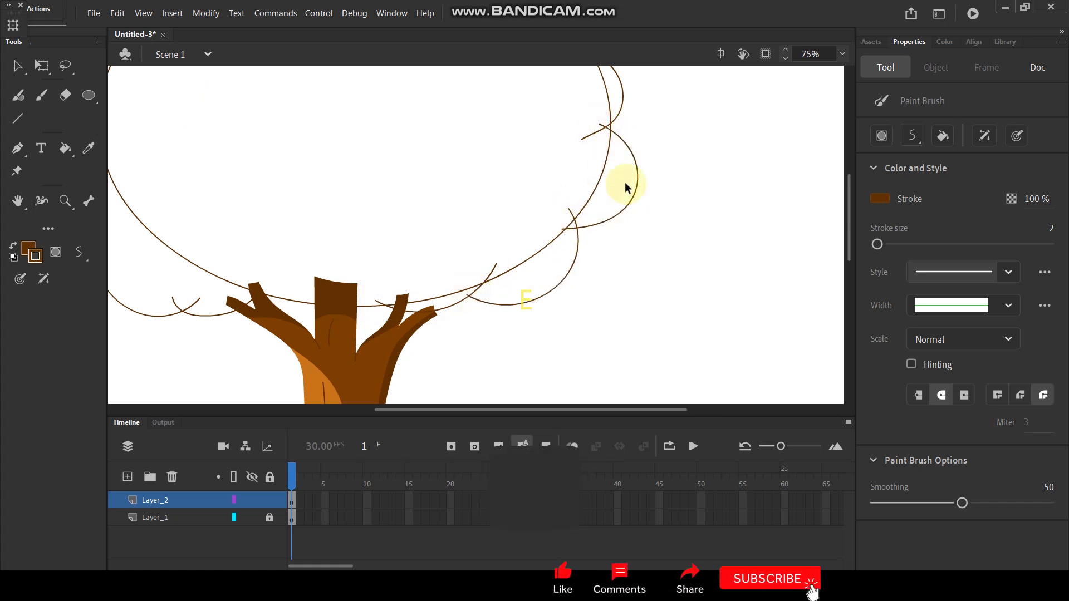
# Step: Draw two large curved lobes outside the oval guide's lower-left side, continuing up from the existing lower-left lobes
pyautogui.scroll(-2, 394, 155)
pyautogui.scroll(1, 392, 154)
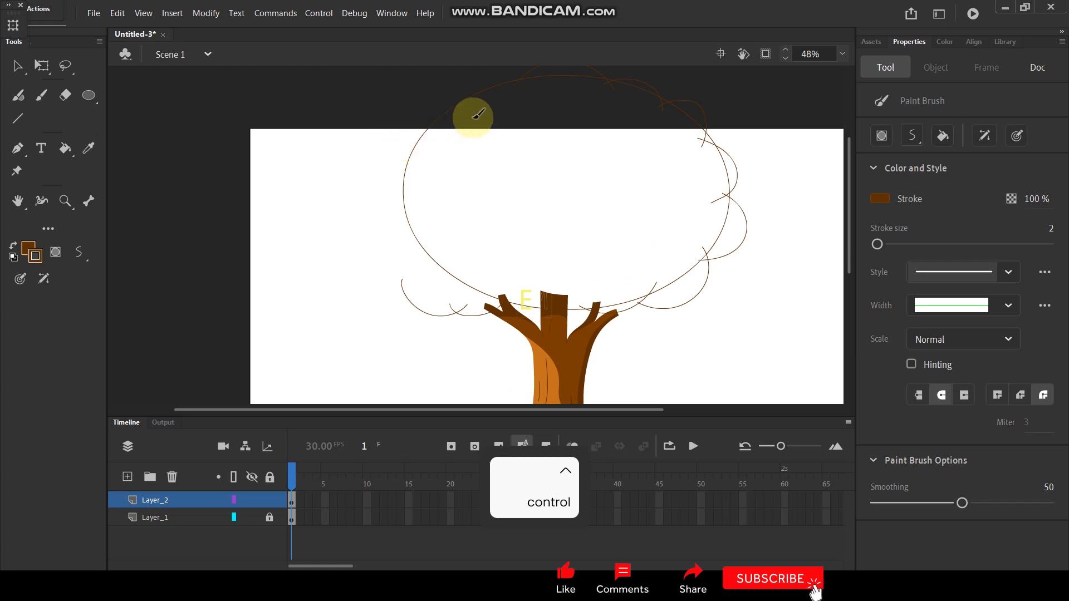
pyautogui.moveTo(363, 239)
pyautogui.mouseDown()
pyautogui.moveTo(380, 276)
pyautogui.moveTo(414, 291)
pyautogui.mouseUp()
pyautogui.scroll(2, 395, 249)
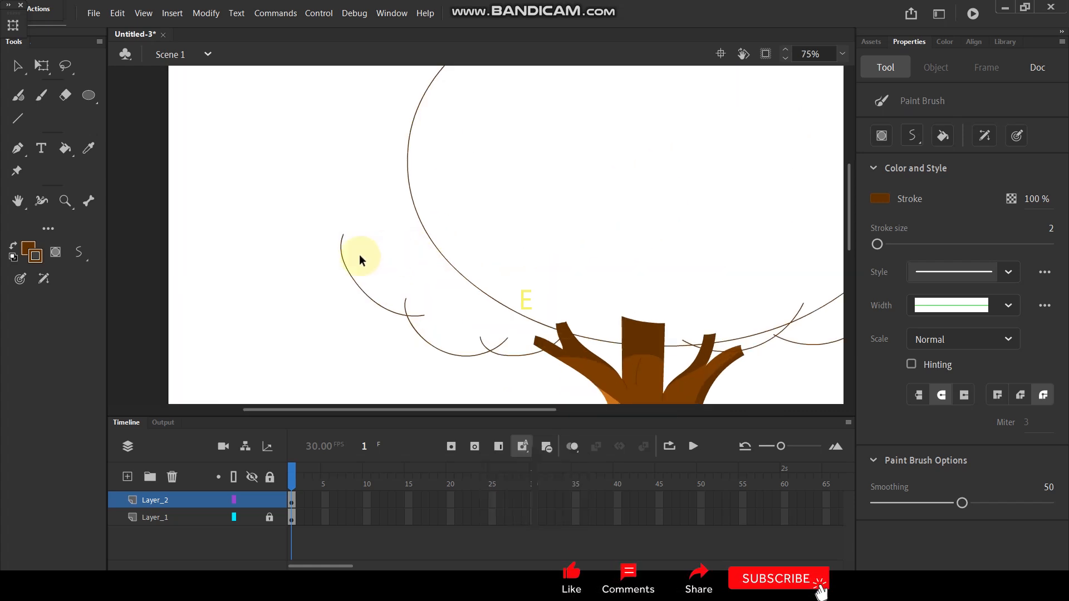
pyautogui.moveTo(340, 225)
pyautogui.mouseDown()
pyautogui.moveTo(353, 202)
pyautogui.moveTo(399, 182)
pyautogui.mouseUp()
# Step: Continue the curved lobes up the oval guide's left side to the top lobe, completing the scalloped crown outline
pyautogui.scroll(-3, 396, 125)
pyautogui.scroll(4, 442, 204)
pyautogui.scroll(-1, 442, 207)
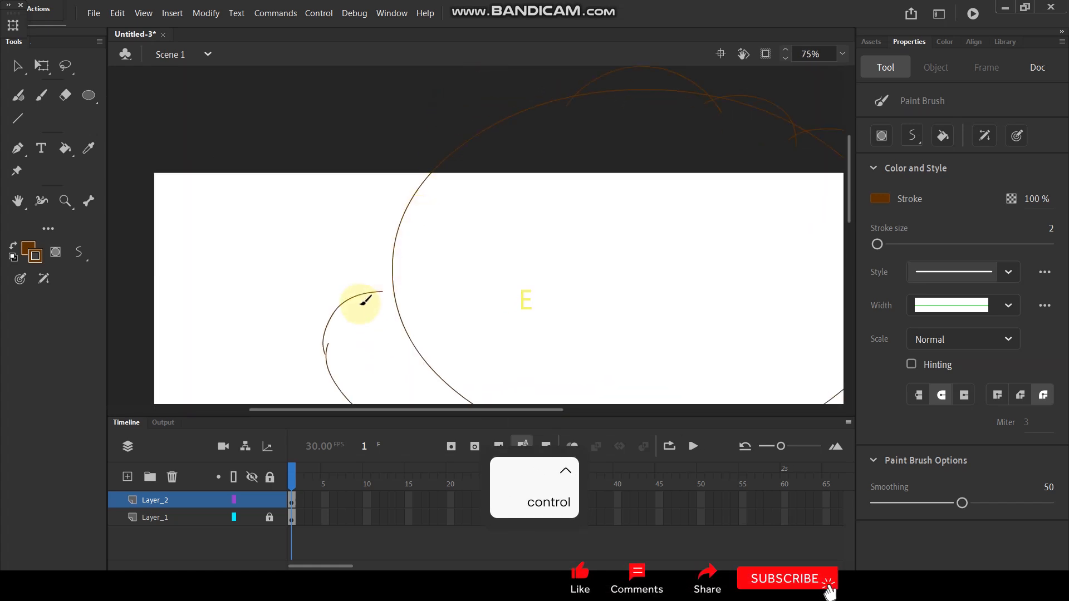
pyautogui.moveTo(369, 298)
pyautogui.mouseDown()
pyautogui.moveTo(358, 246)
pyautogui.moveTo(408, 224)
pyautogui.moveTo(429, 143)
pyautogui.moveTo(472, 143)
pyautogui.moveTo(451, 162)
pyautogui.moveTo(475, 114)
pyautogui.moveTo(539, 95)
pyautogui.moveTo(580, 102)
pyautogui.moveTo(523, 107)
pyautogui.mouseUp()
pyautogui.scroll(-3, 520, 140)
pyautogui.scroll(6, 522, 140)
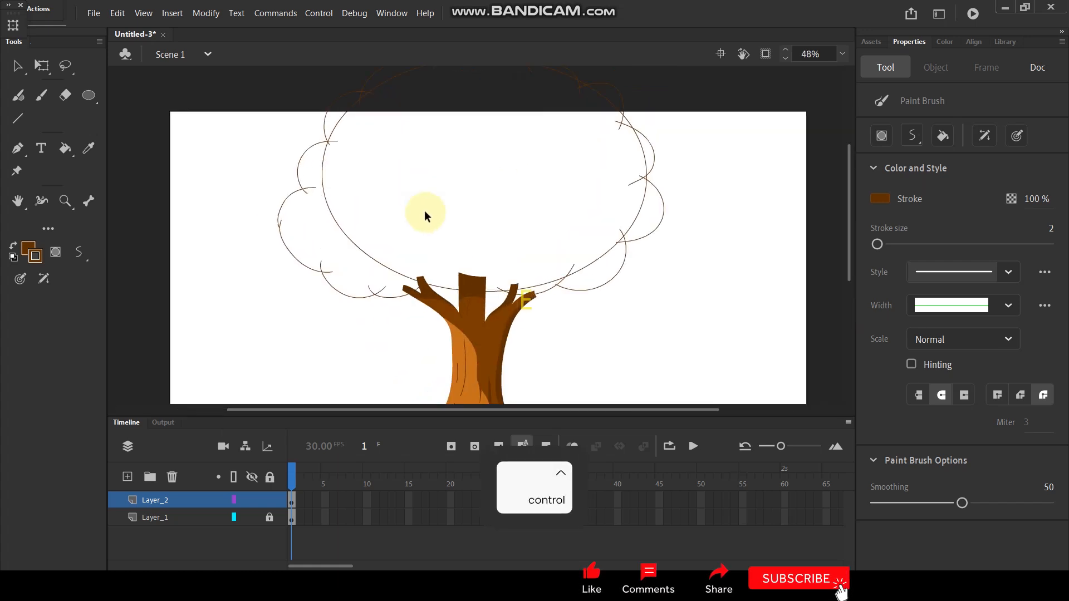
pyautogui.scroll(-2, 450, 291)
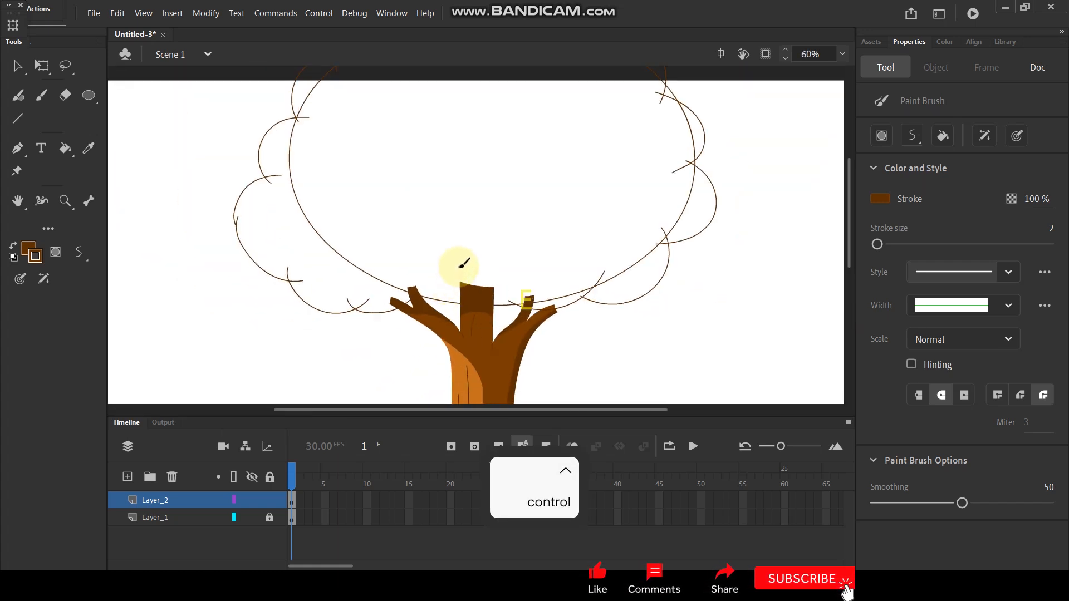
pyautogui.scroll(1, 460, 261)
pyautogui.scroll(-2, 506, 237)
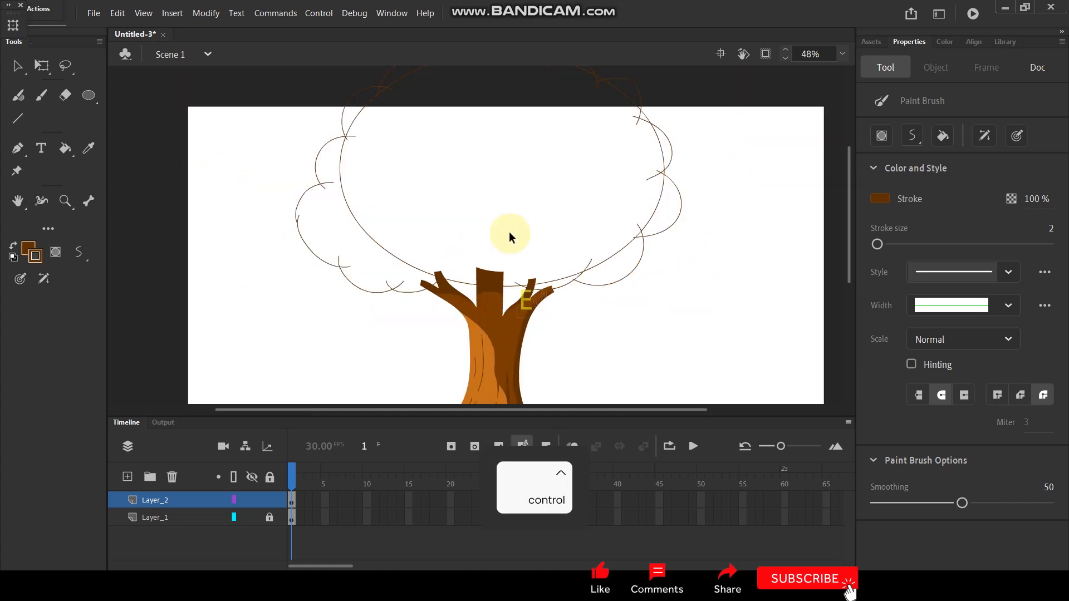
# Step: Set the fill colour to green and fill the inside of the oval guide with the Paint Bucket
pyautogui.click(27, 252)
pyautogui.click(196, 302)
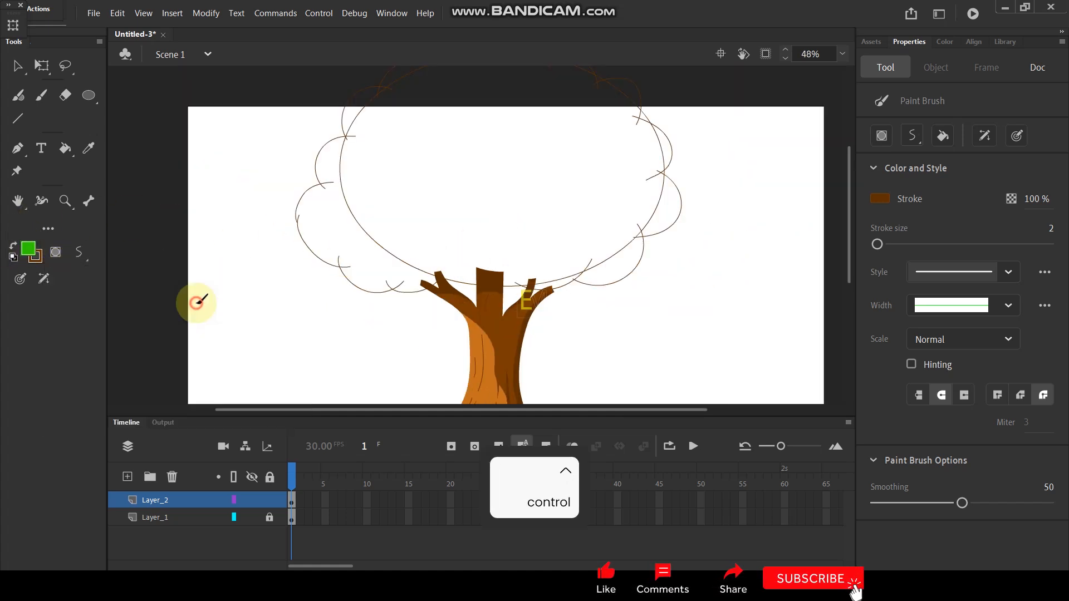
pyautogui.press('k')
pyautogui.click(501, 161)
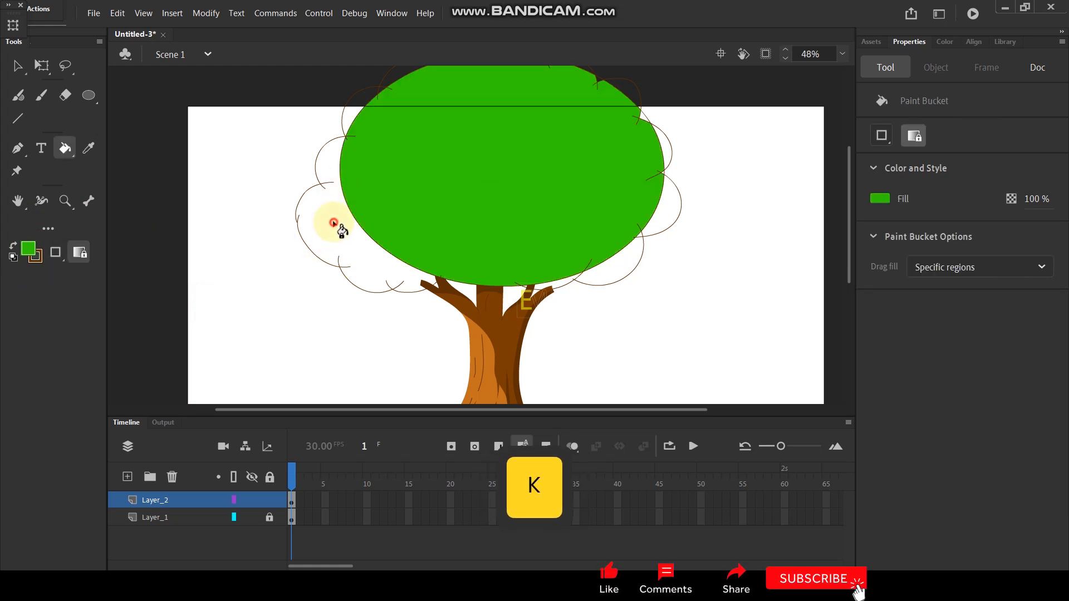
# Step: Fill the upper-left lobes and the lobes down the crown's right side with the same green
pyautogui.click(402, 73)
pyautogui.click(610, 88)
pyautogui.click(664, 142)
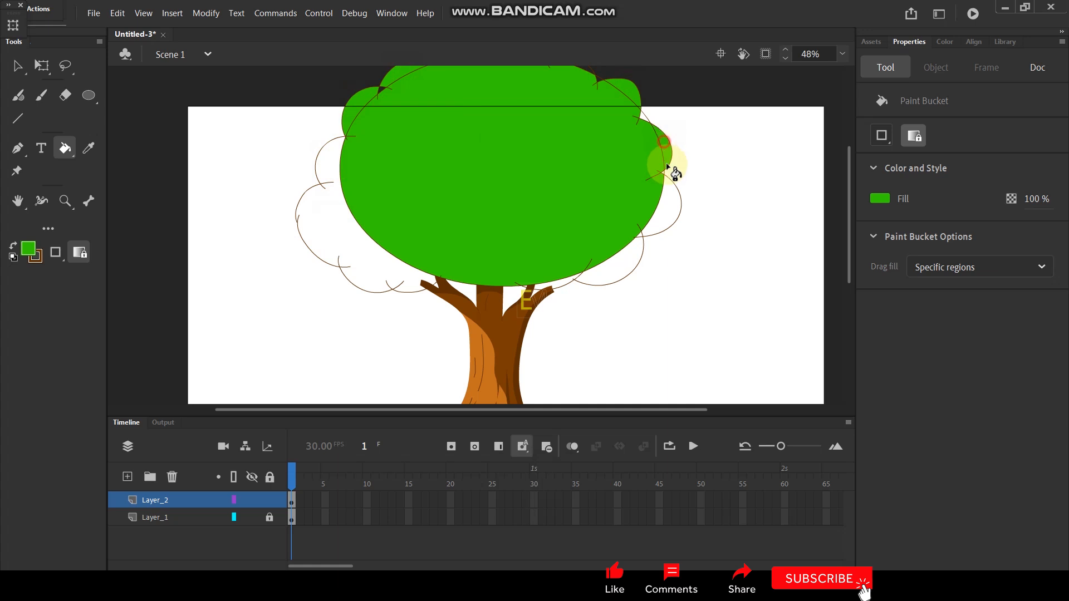
pyautogui.click(667, 197)
pyautogui.click(629, 255)
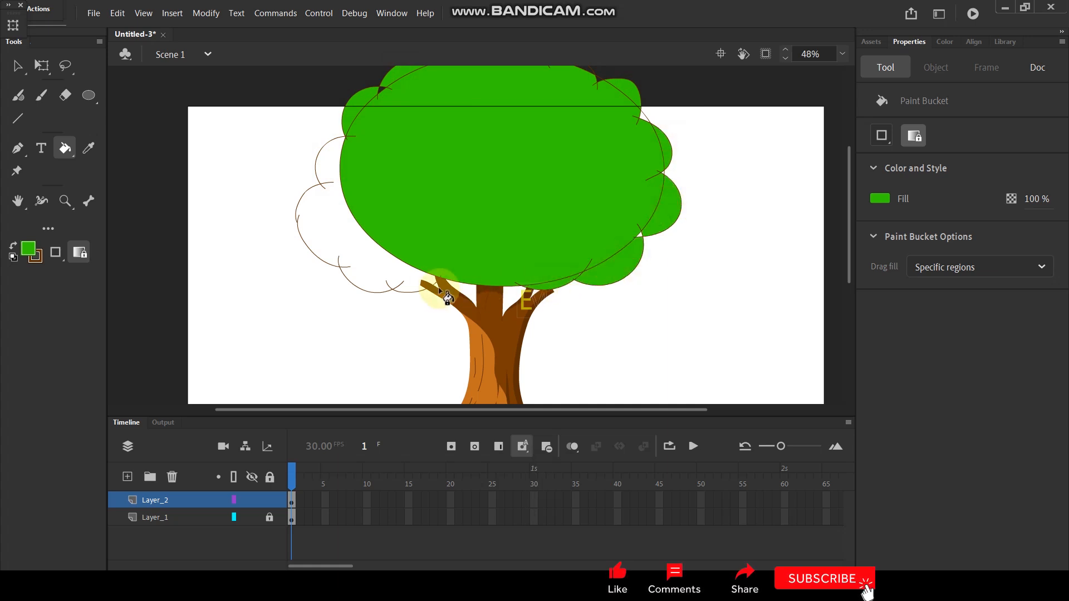
# Step: Close the small gap in the crown's left outline where two lobes meet, and fill the left lobes with green
pyautogui.scroll(4, 427, 280)
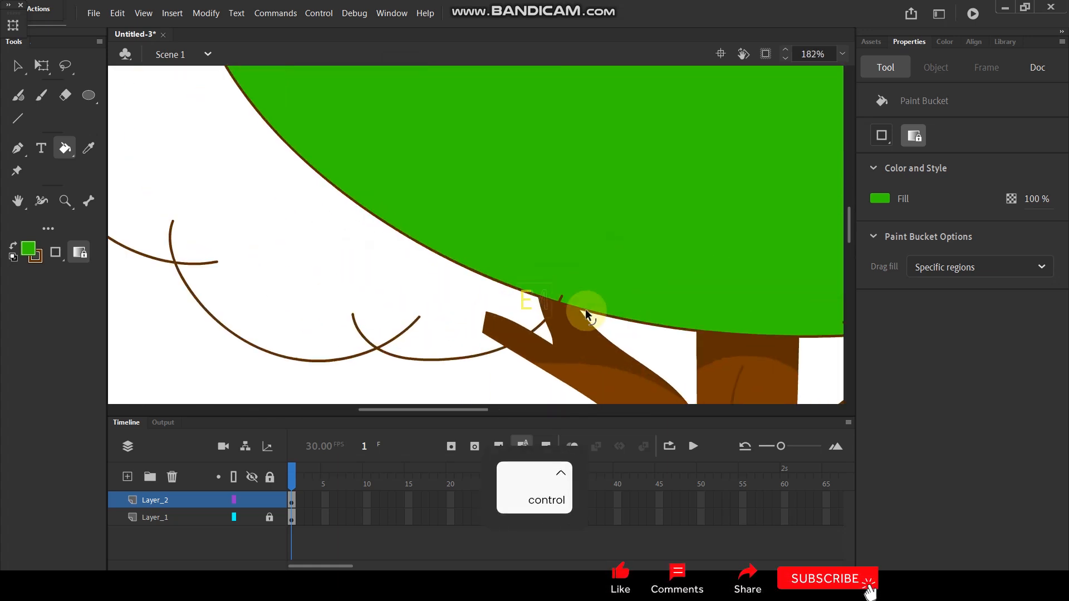
pyautogui.scroll(-2, 473, 227)
pyautogui.scroll(2, 317, 270)
pyautogui.scroll(2, 317, 270)
pyautogui.press('v')
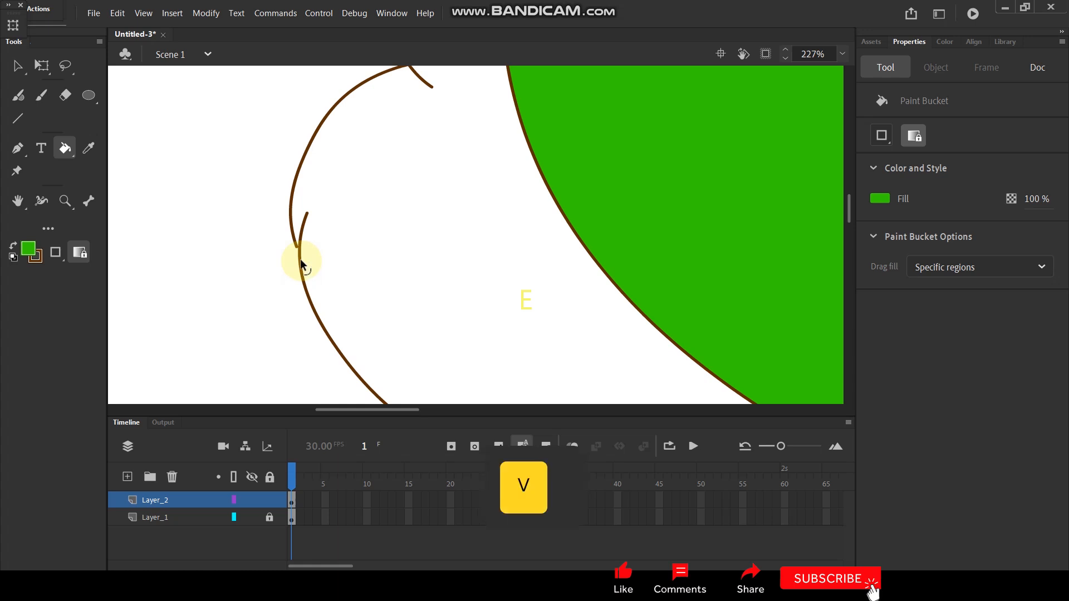
pyautogui.press('k')
pyautogui.click(416, 212)
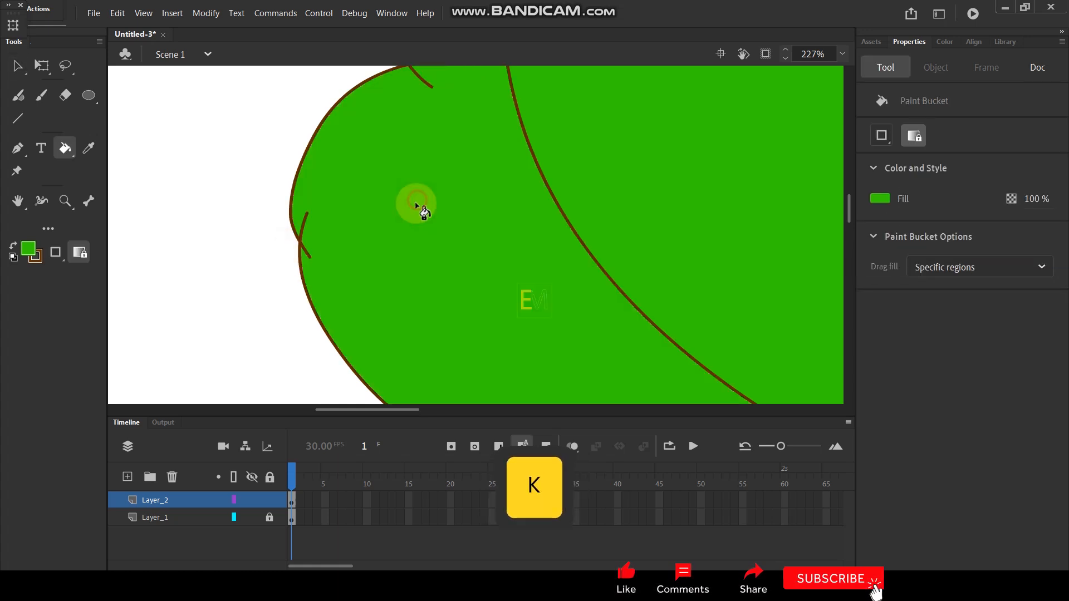
# Step: Fill the top-centre lobe and the unfilled lobe to its right with green
pyautogui.scroll(-6, 417, 234)
pyautogui.scroll(3, 432, 254)
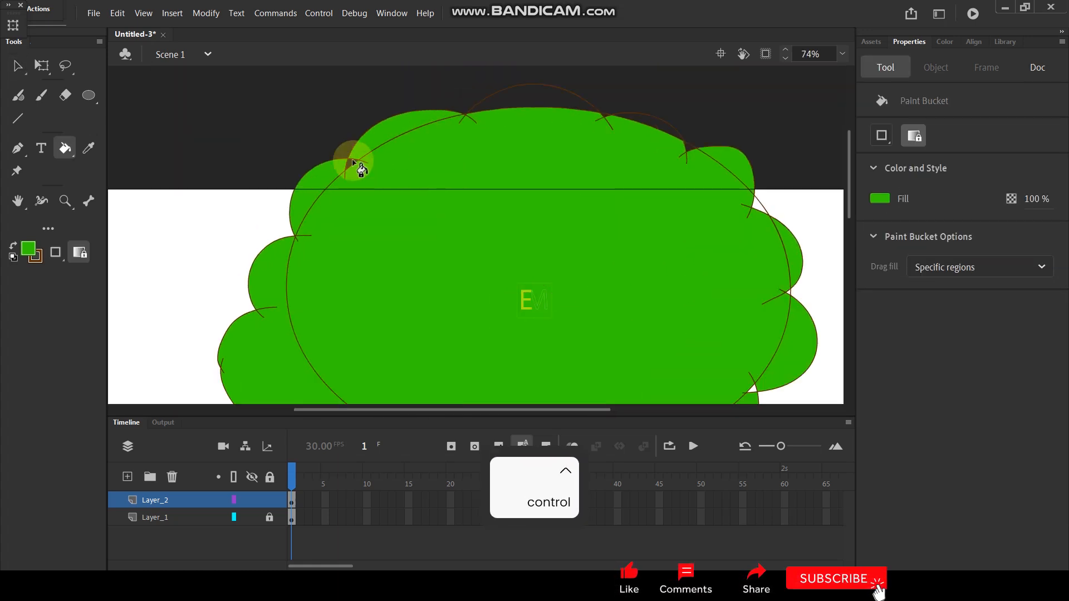
pyautogui.click(529, 103)
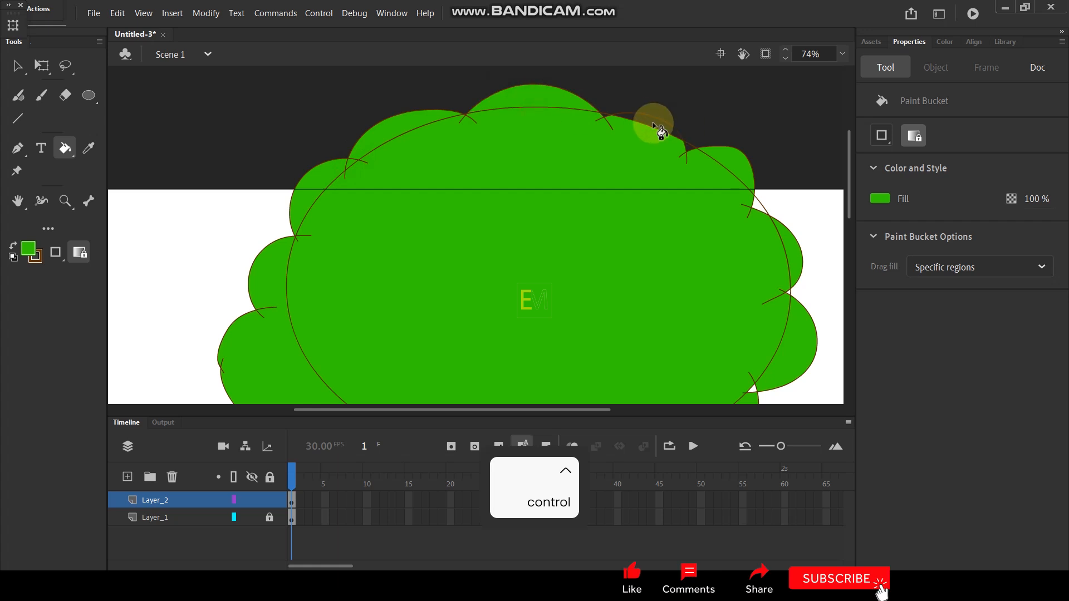
pyautogui.scroll(3, 646, 109)
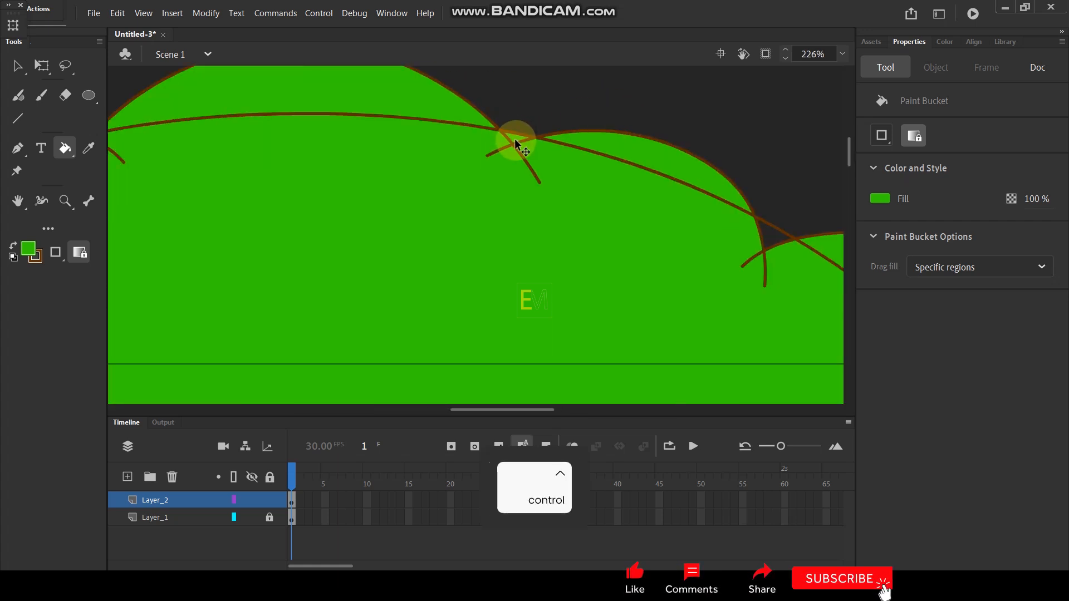
pyautogui.scroll(-3, 630, 208)
pyautogui.scroll(2, 568, 167)
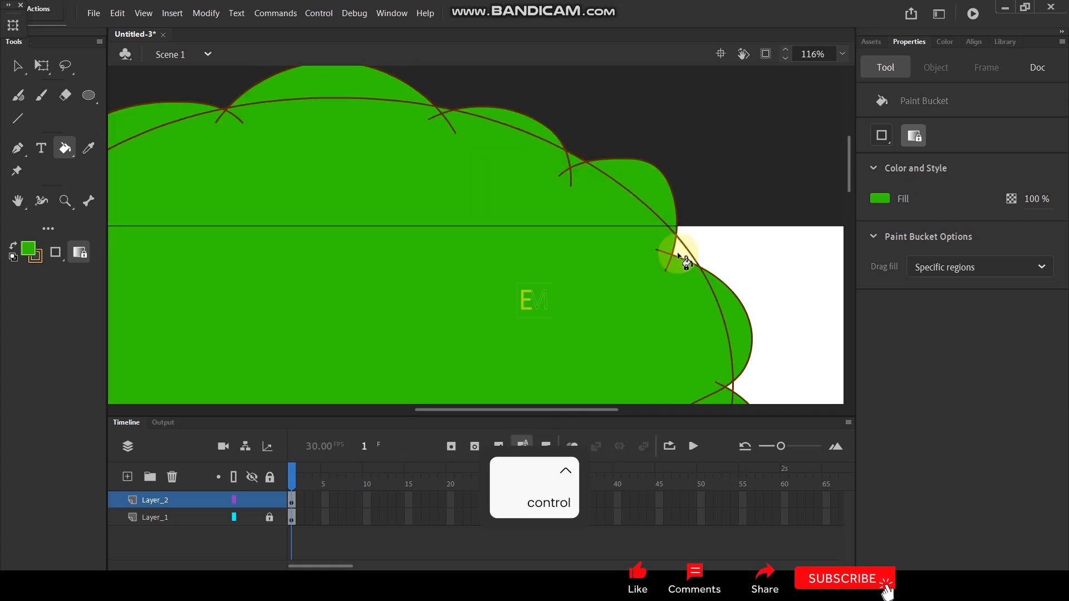
pyautogui.scroll(-4, 701, 229)
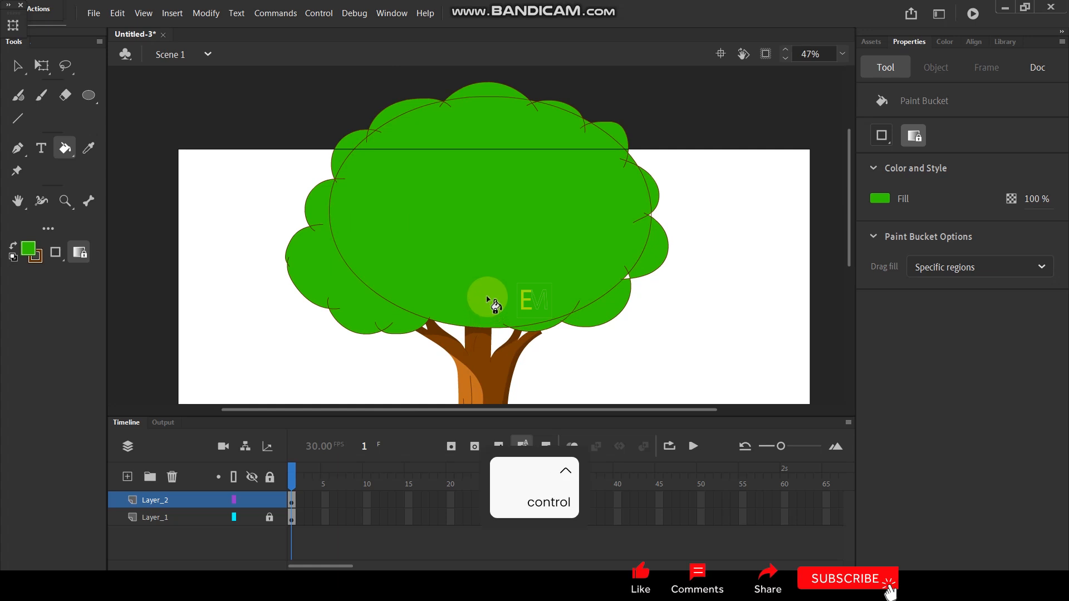
# Step: Fill the small white gap between the two lower-right lobes of the crown with green
pyautogui.press('v')
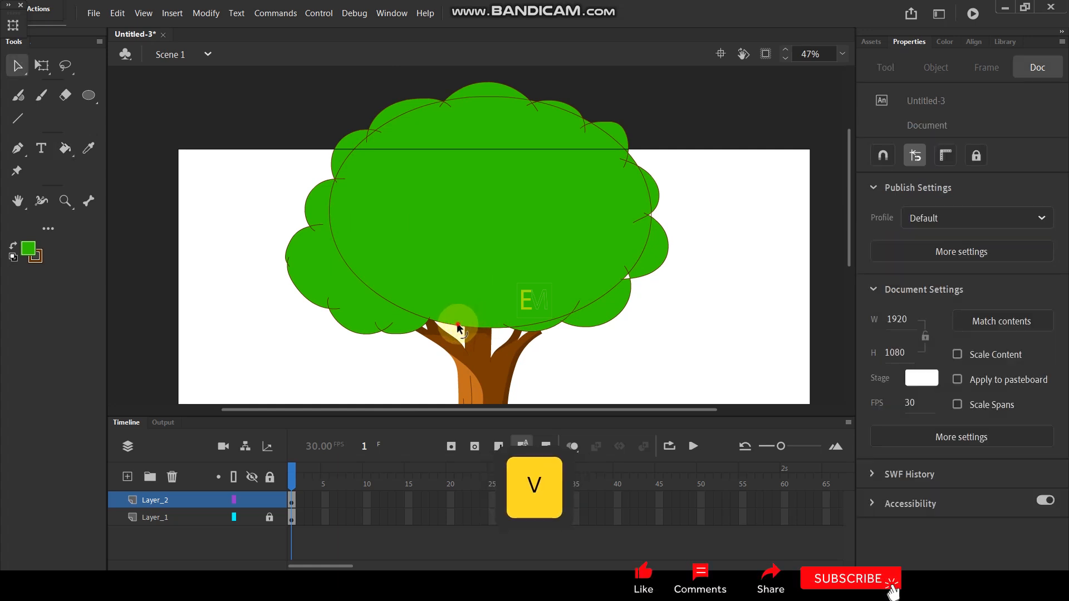
pyautogui.click(457, 322)
pyautogui.click(663, 305)
pyautogui.scroll(3, 639, 268)
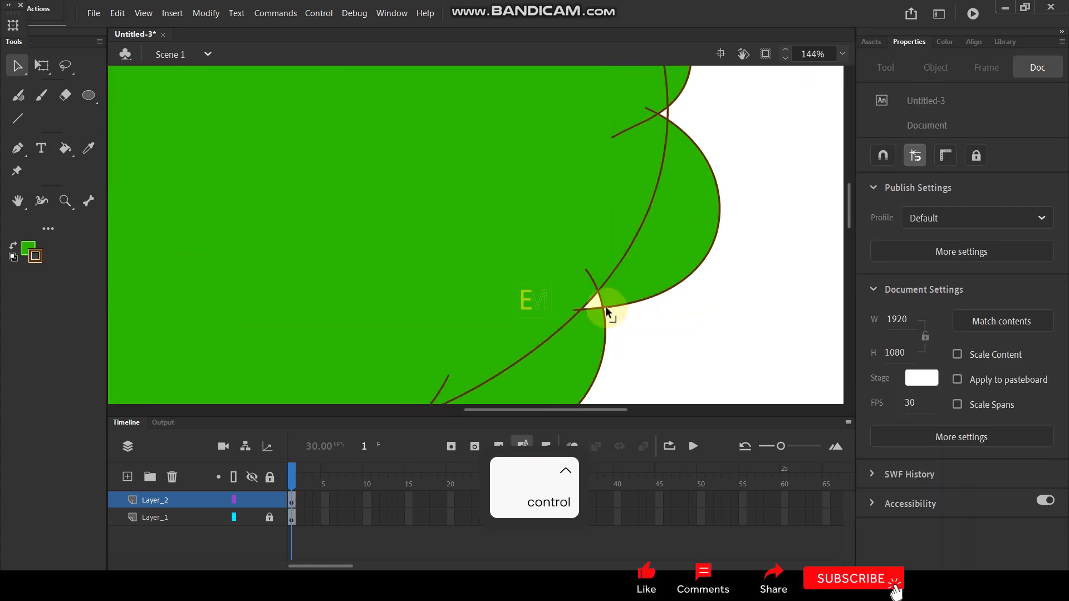
pyautogui.press('k')
pyautogui.scroll(-2, 650, 258)
pyautogui.scroll(-4, 650, 258)
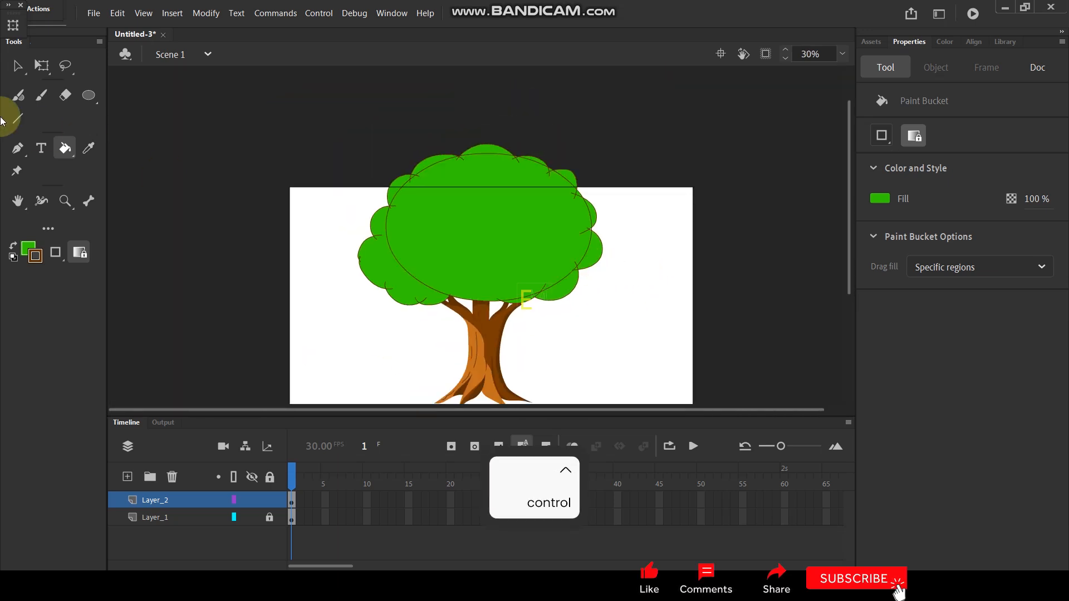
# Step: Delete the brown outline strokes of the crown, including the oval guide, leaving only the green fill
pyautogui.click(17, 66)
pyautogui.doubleClick(431, 166)
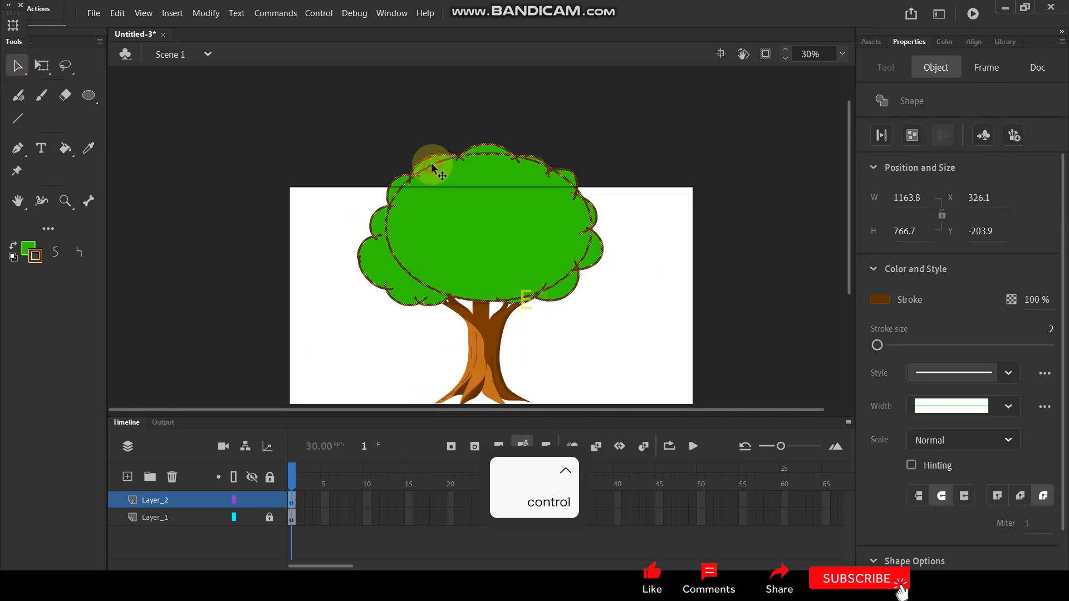
pyautogui.press('Delete')
# Step: Move the green crown shape slightly down and left, to about X 323, Y -199
pyautogui.click(515, 244)
pyautogui.scroll(2, 506, 266)
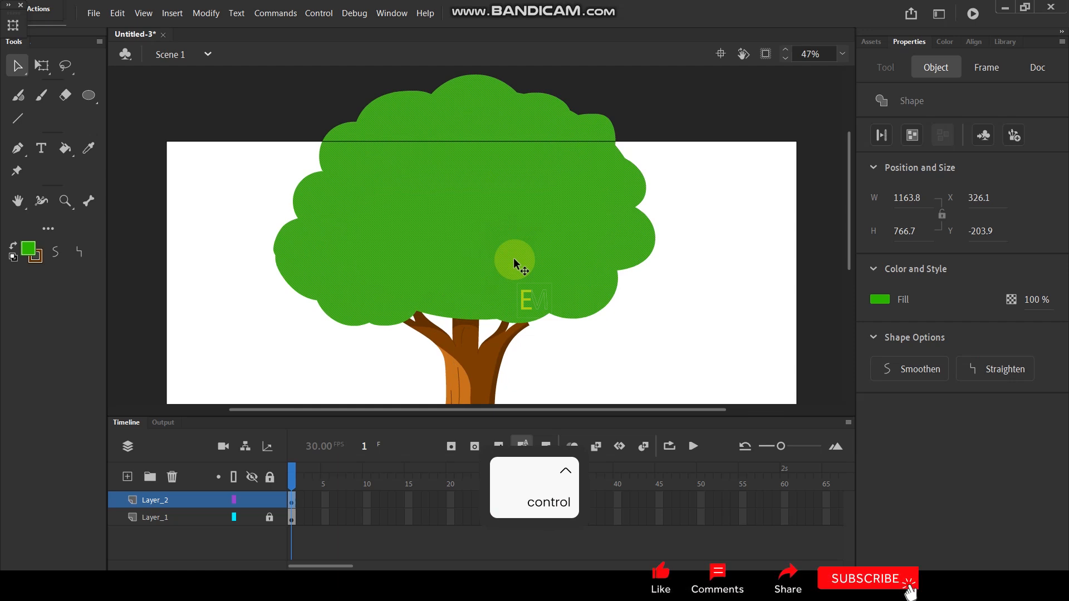
pyautogui.click(184, 231)
pyautogui.scroll(1, 422, 303)
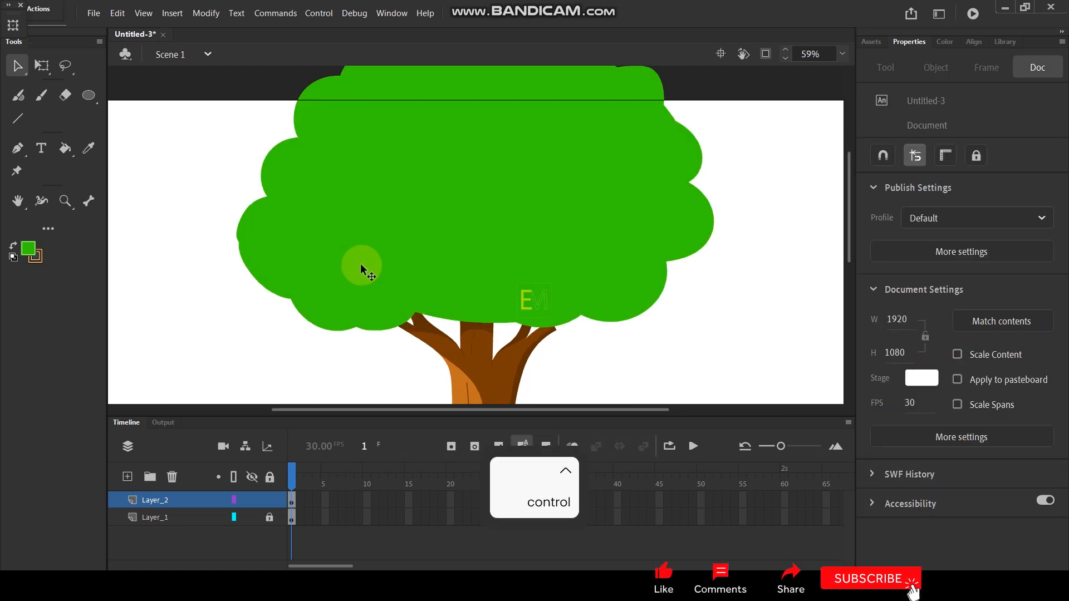
pyautogui.click(591, 248)
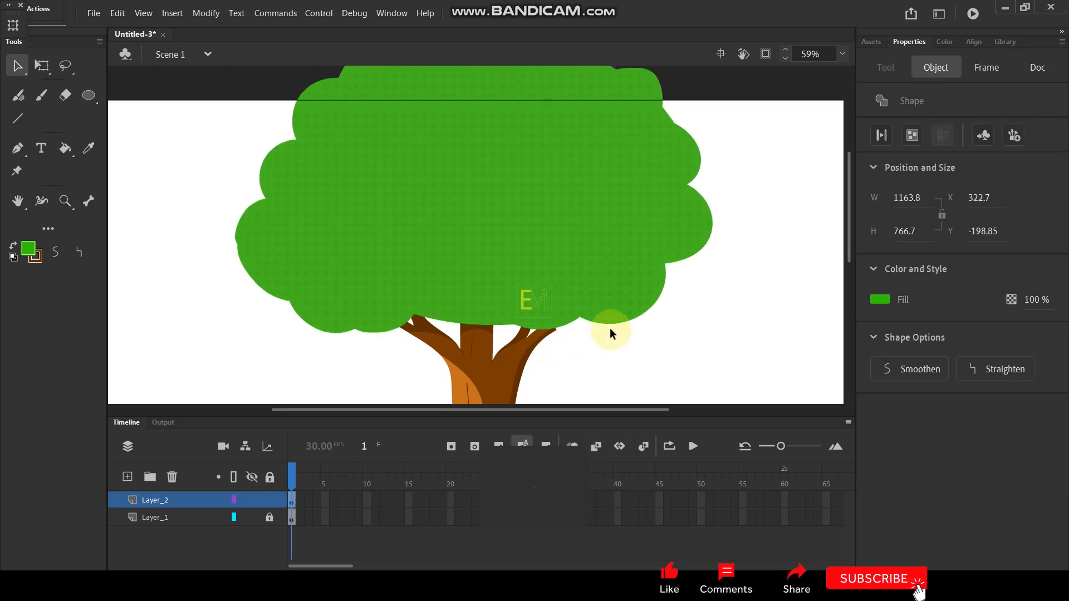
pyautogui.click(609, 344)
# Step: Draw an extra rounded lobe at the crown's lower right, overlapping the right branch tip, and fill it with the same green
pyautogui.scroll(3, 582, 336)
pyautogui.press('y')
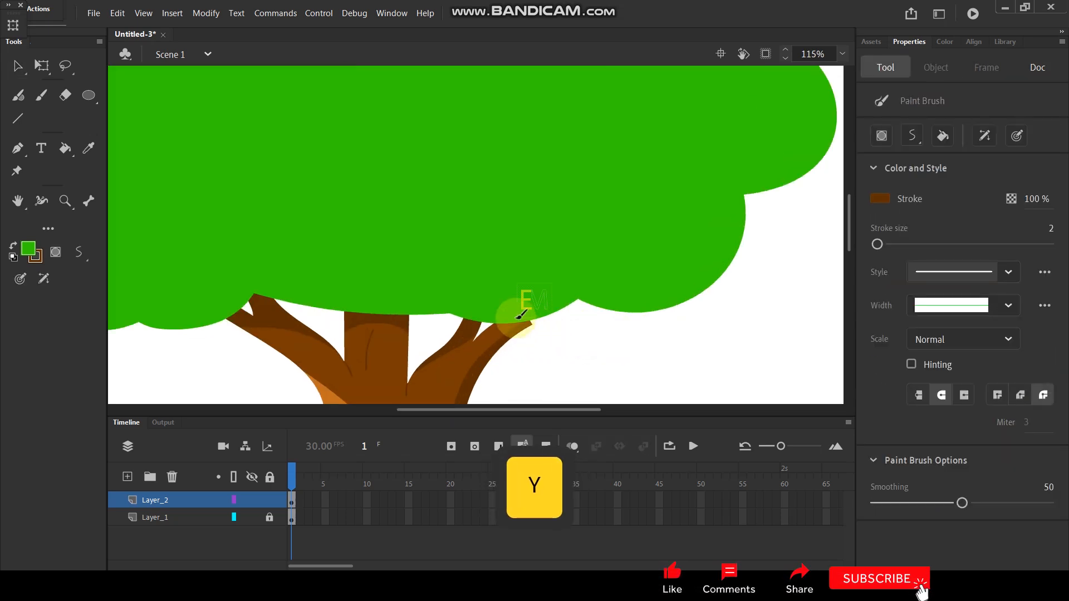
pyautogui.moveTo(508, 316)
pyautogui.mouseDown()
pyautogui.moveTo(574, 345)
pyautogui.moveTo(609, 326)
pyautogui.moveTo(640, 288)
pyautogui.mouseUp()
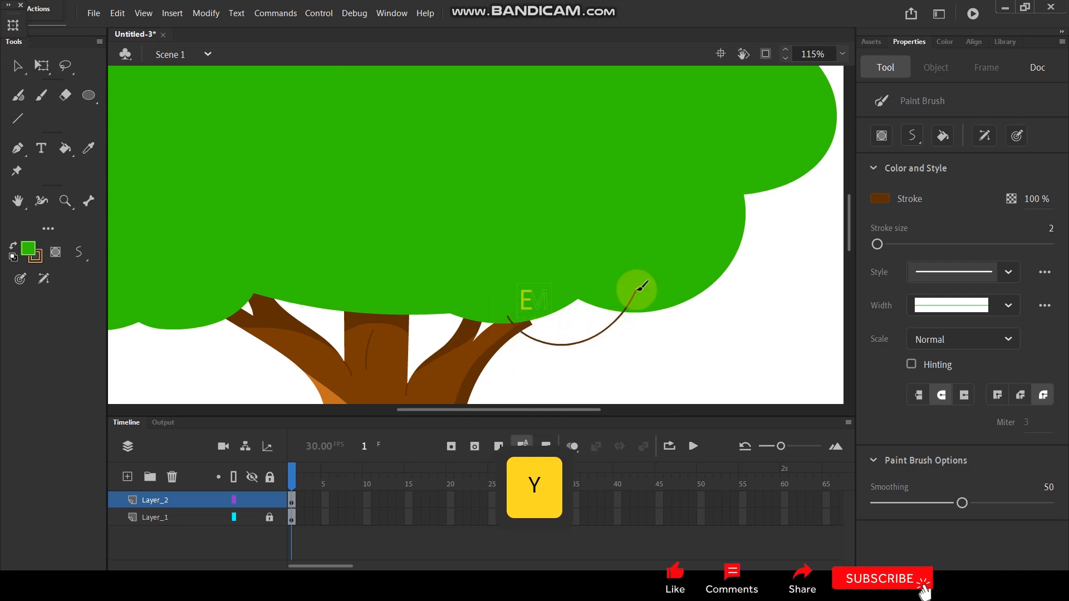
pyautogui.press('k')
pyautogui.click(585, 323)
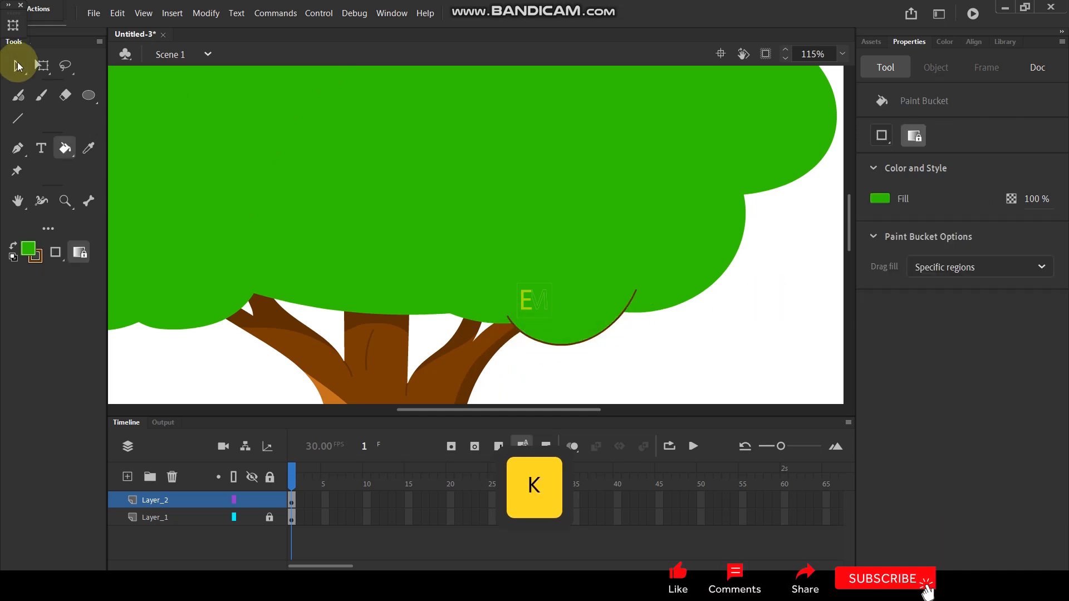
pyautogui.click(17, 78)
# Step: Draw a scalloped shading line across the lower crown, from its left edge to the new lower-right lobe
pyautogui.scroll(-3, 673, 292)
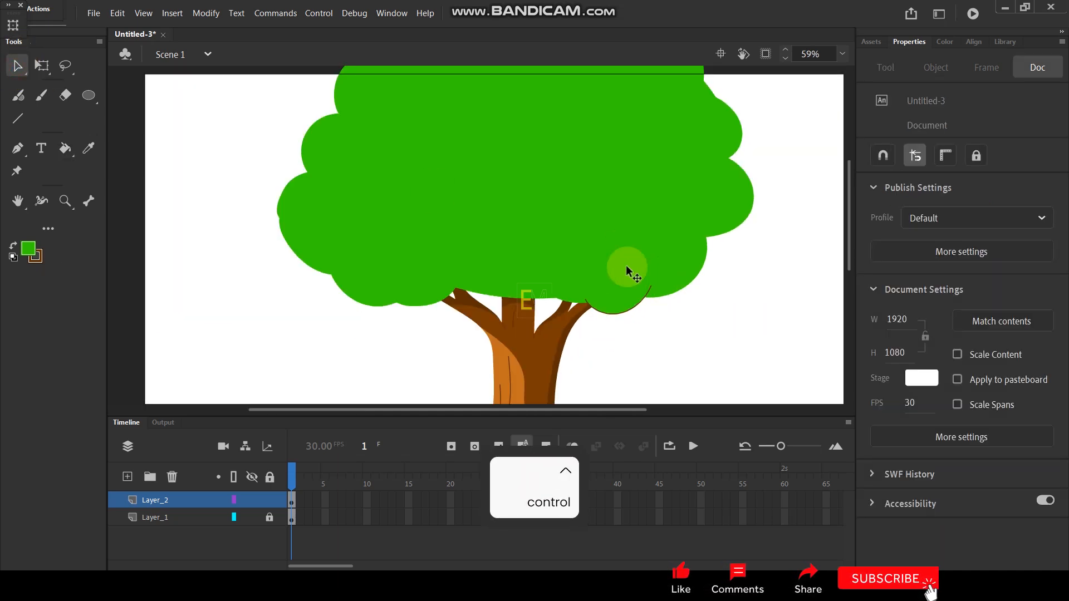
pyautogui.scroll(1, 539, 267)
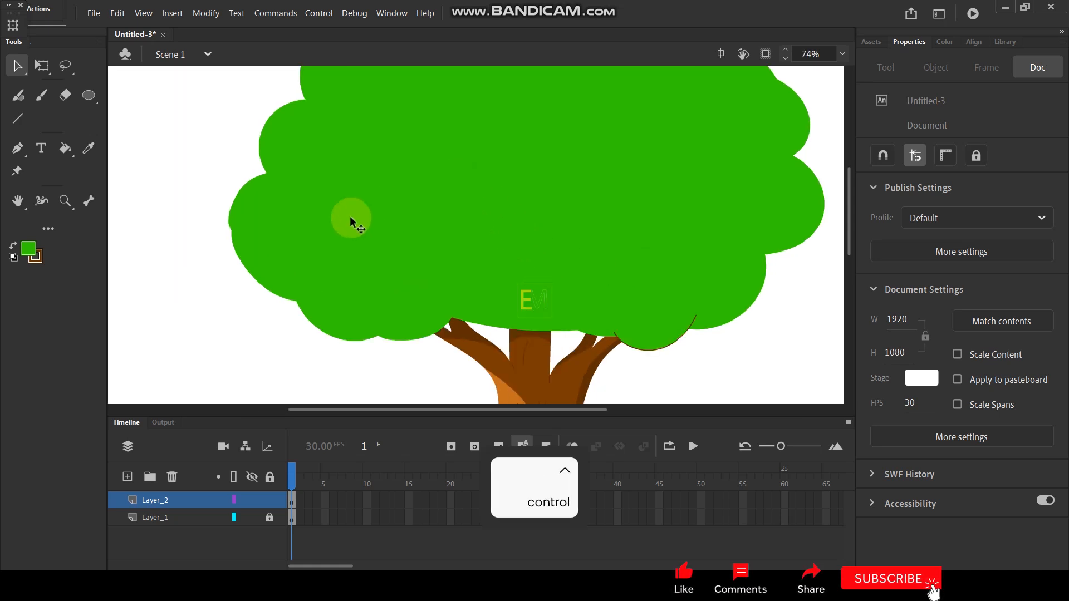
pyautogui.press('y')
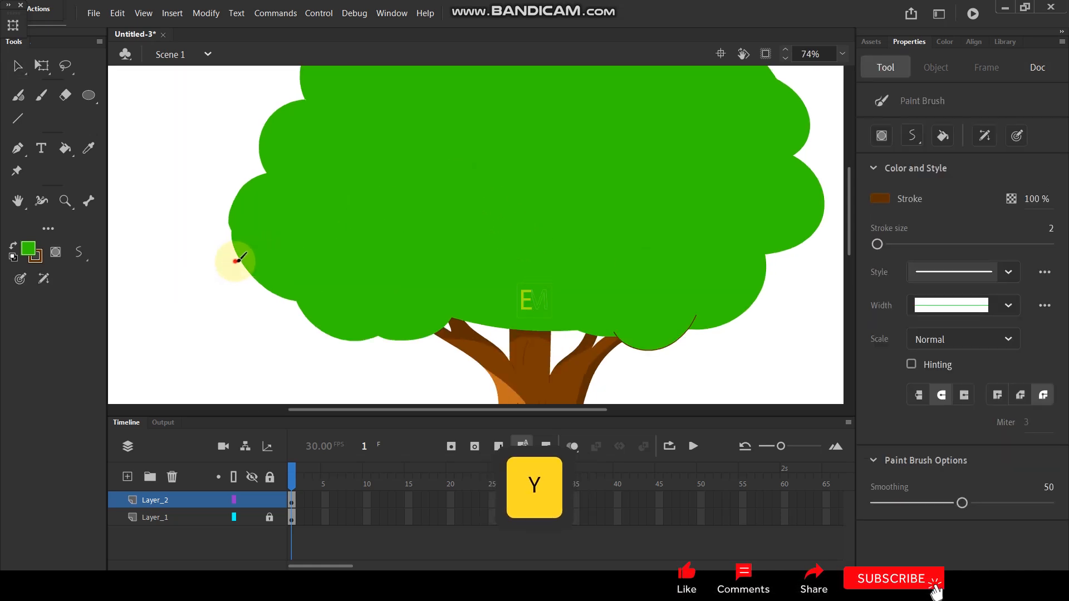
pyautogui.moveTo(248, 265)
pyautogui.mouseDown()
pyautogui.moveTo(285, 274)
pyautogui.moveTo(339, 243)
pyautogui.mouseUp()
pyautogui.scroll(1, 419, 264)
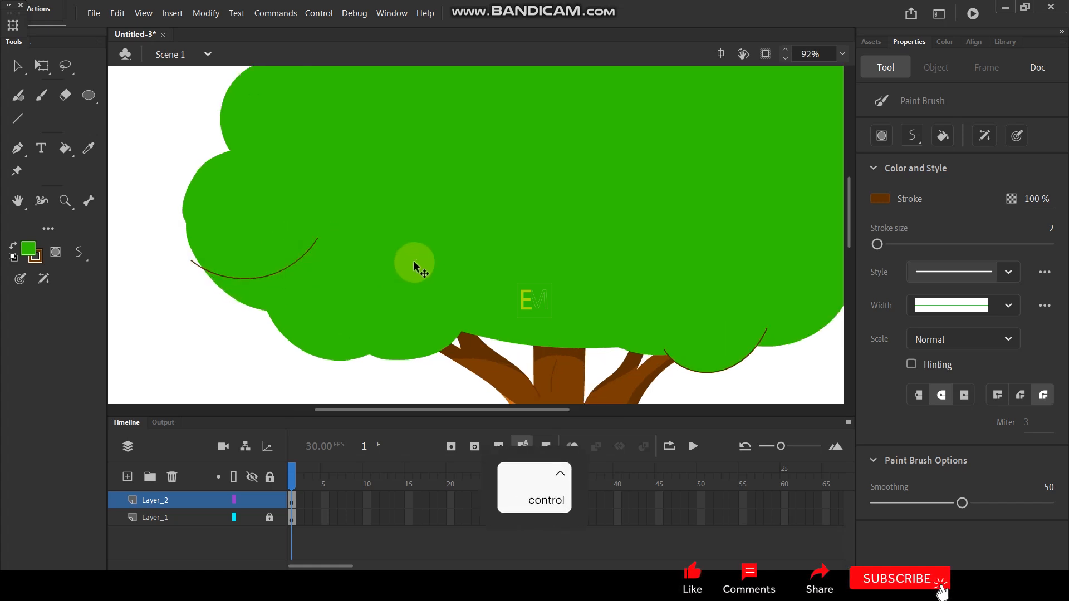
pyautogui.moveTo(296, 256)
pyautogui.mouseDown()
pyautogui.moveTo(340, 275)
pyautogui.moveTo(372, 271)
pyautogui.moveTo(410, 236)
pyautogui.moveTo(453, 269)
pyautogui.moveTo(510, 249)
pyautogui.moveTo(554, 286)
pyautogui.moveTo(591, 289)
pyautogui.moveTo(646, 352)
pyautogui.mouseUp()
pyautogui.scroll(-3, 581, 271)
pyautogui.scroll(3, 581, 271)
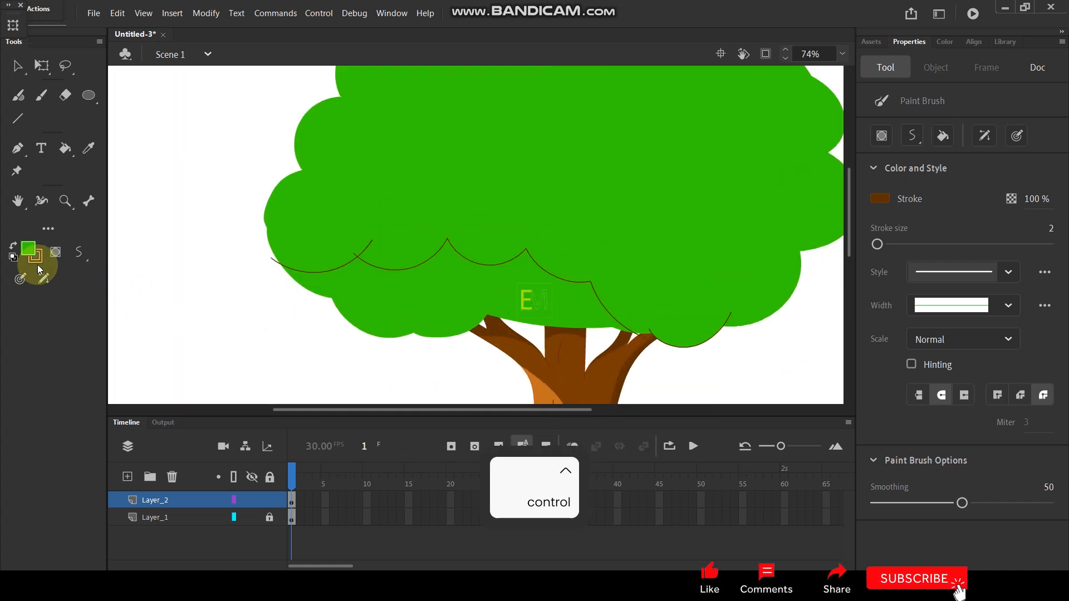
# Step: Choose a darker green fill and apply it to the crown area below the scalloped line
pyautogui.click(29, 249)
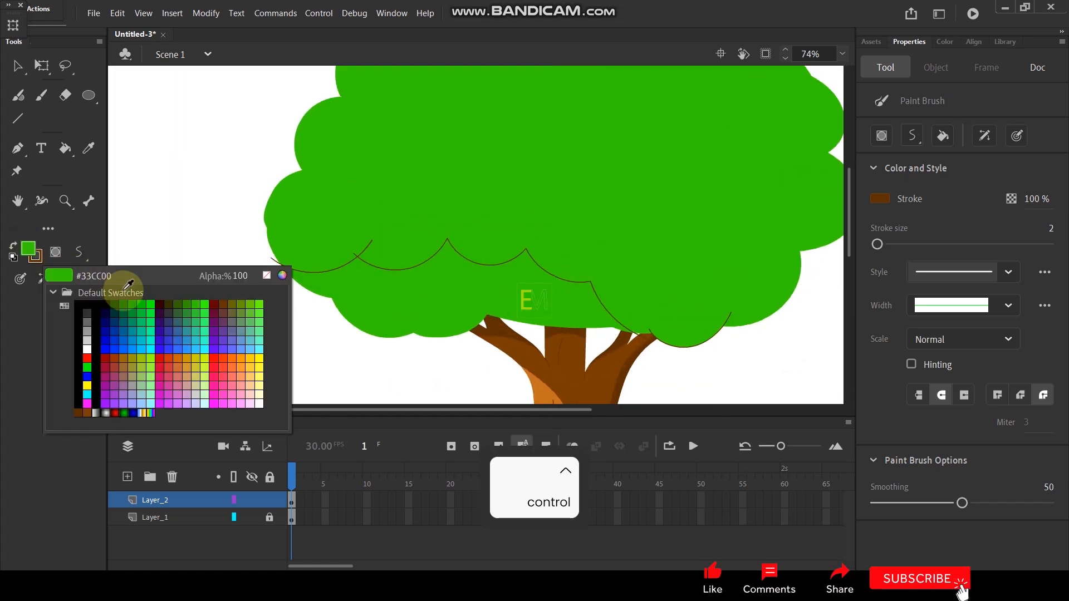
pyautogui.click(133, 303)
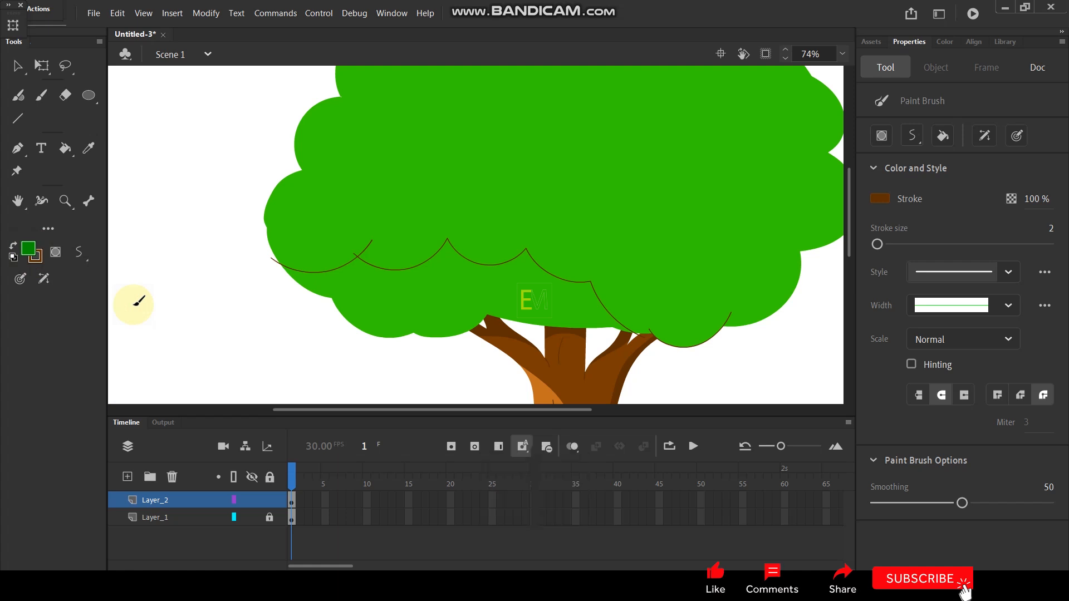
pyautogui.press('k')
pyautogui.click(405, 298)
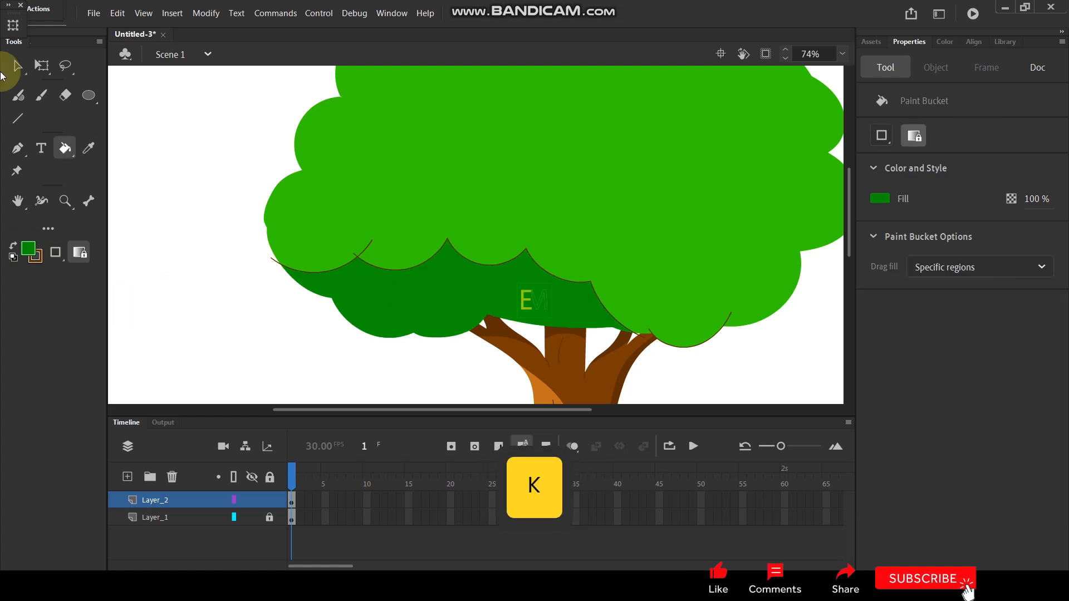
# Step: Delete the brown scalloped line along the top of the dark green lower area
pyautogui.click(22, 65)
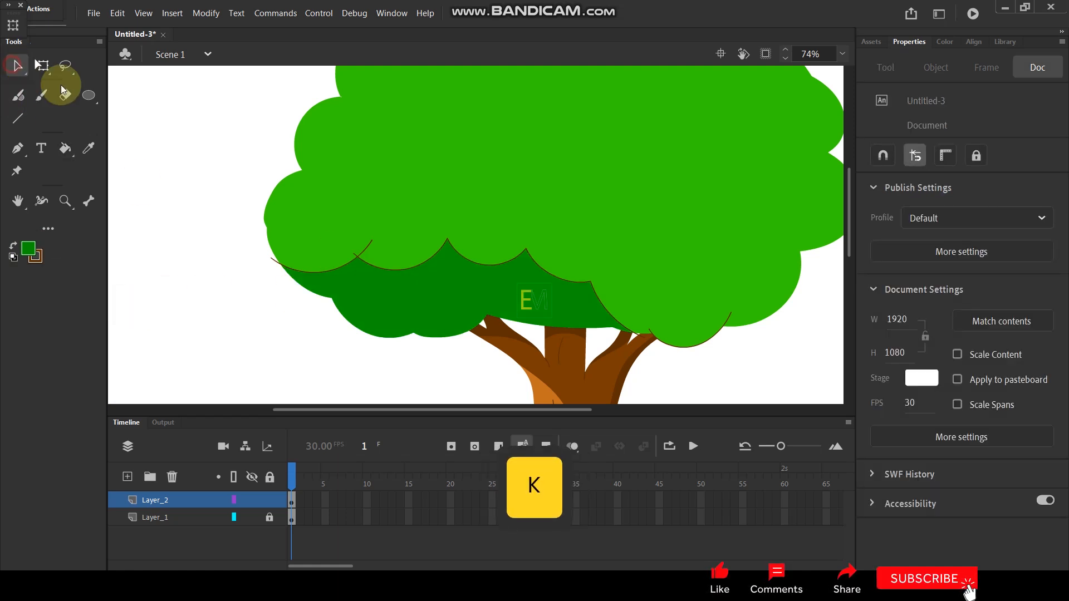
pyautogui.click(515, 258)
pyautogui.press('Delete')
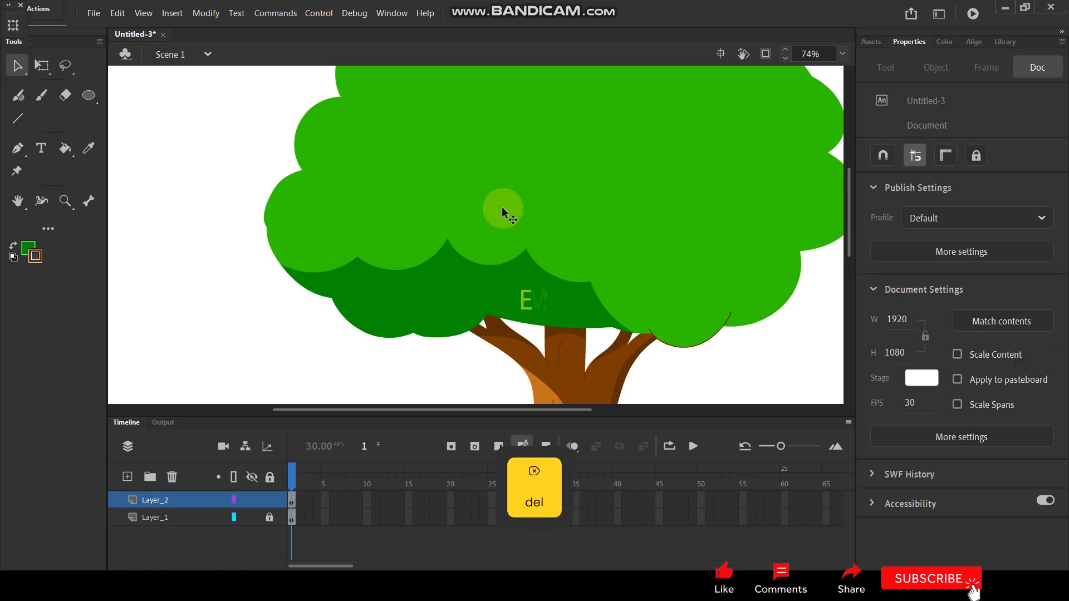
pyautogui.scroll(-5, 526, 222)
pyautogui.scroll(3, 526, 221)
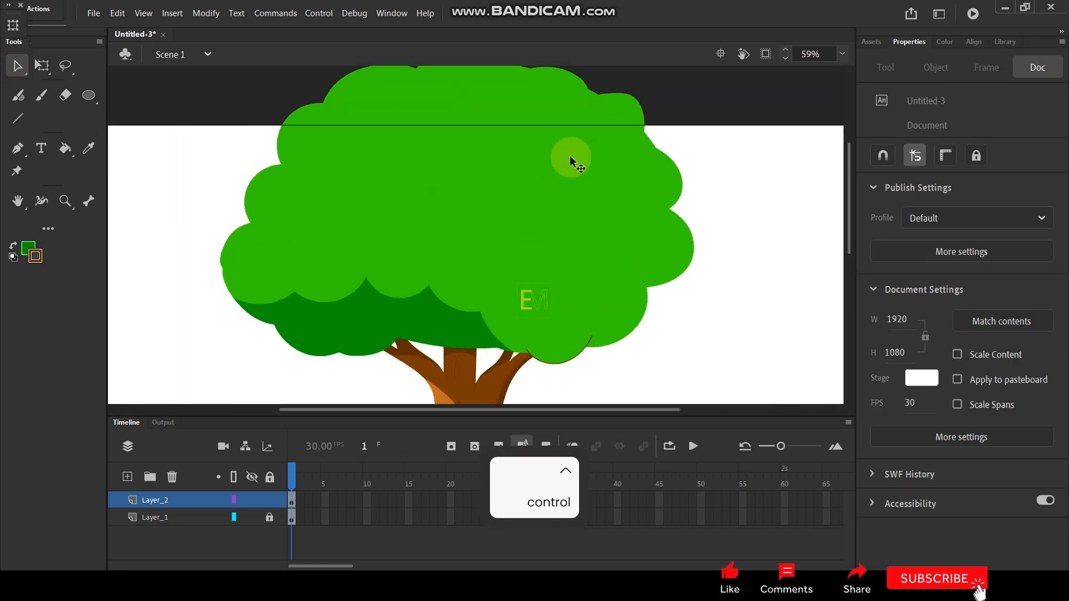
pyautogui.press('y')
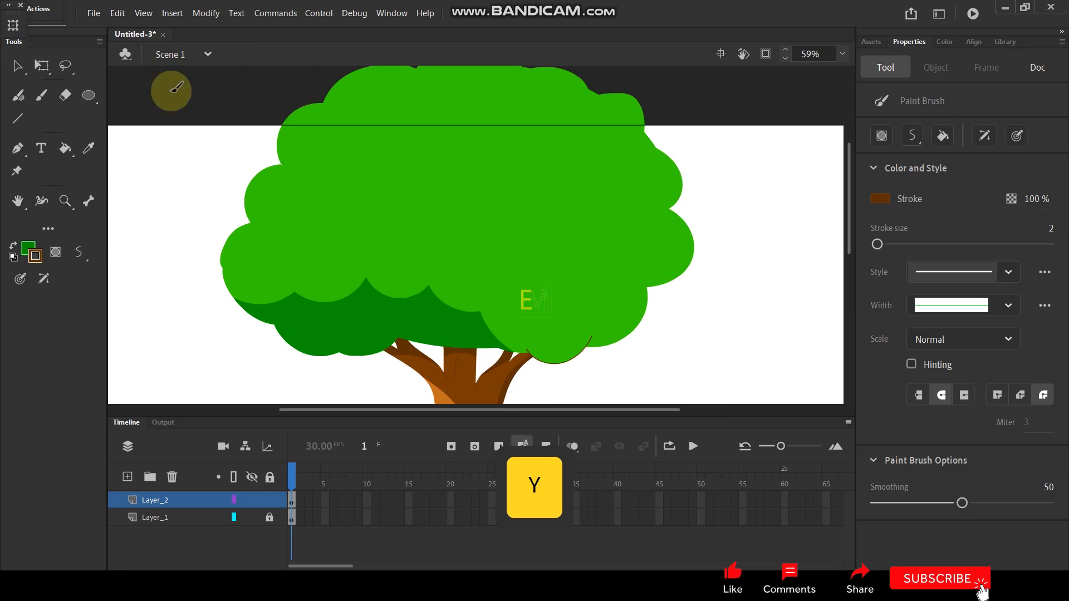
pyautogui.moveTo(182, 102)
pyautogui.mouseDown()
pyautogui.moveTo(317, 183)
pyautogui.moveTo(306, 192)
pyautogui.moveTo(316, 154)
pyautogui.mouseUp()
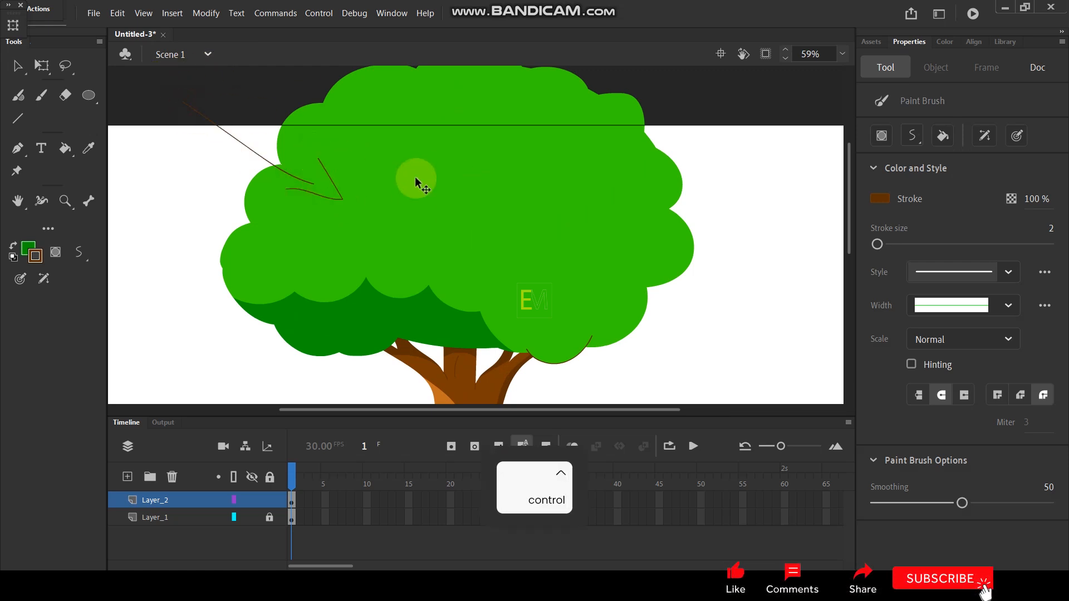
pyautogui.hotkey('ctrl', 'z')
pyautogui.hotkey('ctrl', 'z')
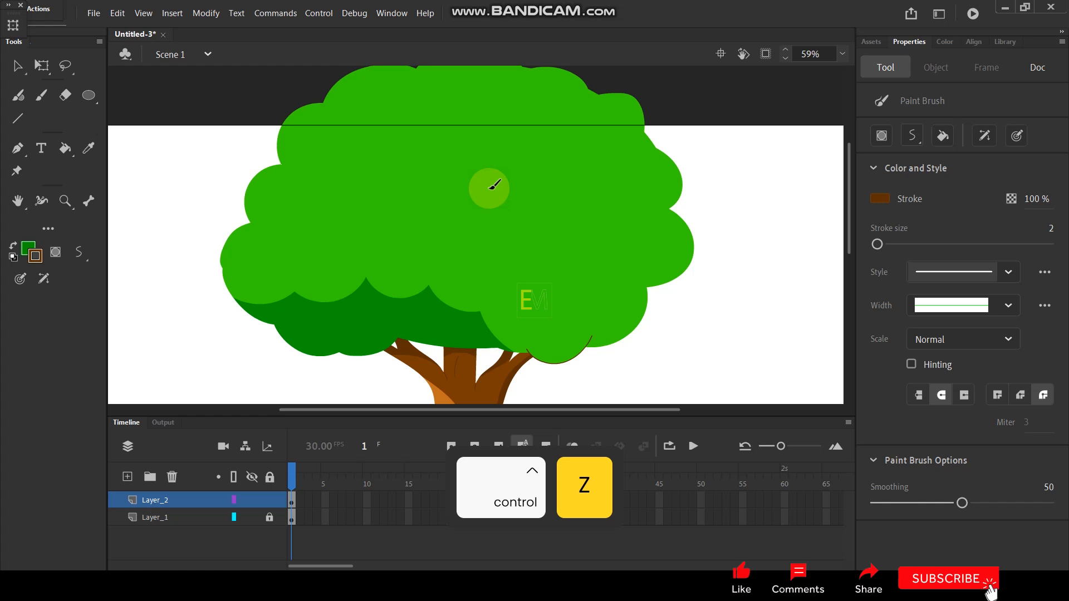
# Step: Draw a scalloped line down the crown's right side to the lower-right lobe, and fill the area outside it with dark green
pyautogui.moveTo(649, 127)
pyautogui.mouseDown()
pyautogui.moveTo(623, 147)
pyautogui.moveTo(628, 185)
pyautogui.moveTo(615, 188)
pyautogui.moveTo(638, 230)
pyautogui.moveTo(614, 232)
pyautogui.moveTo(613, 264)
pyautogui.moveTo(598, 278)
pyautogui.moveTo(574, 274)
pyautogui.moveTo(582, 310)
pyautogui.moveTo(533, 353)
pyautogui.mouseUp()
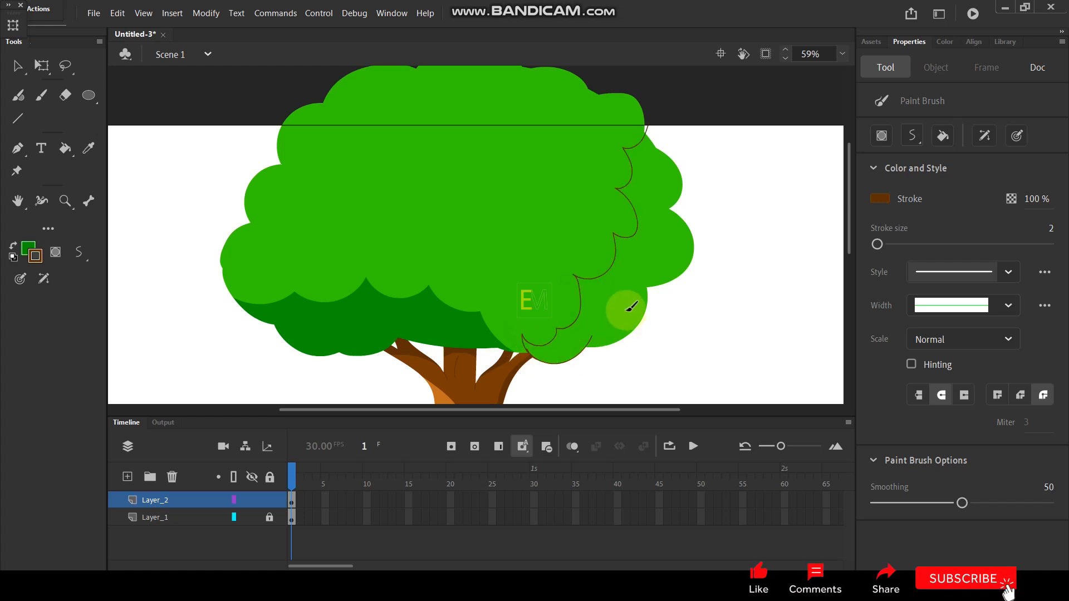
pyautogui.press('k')
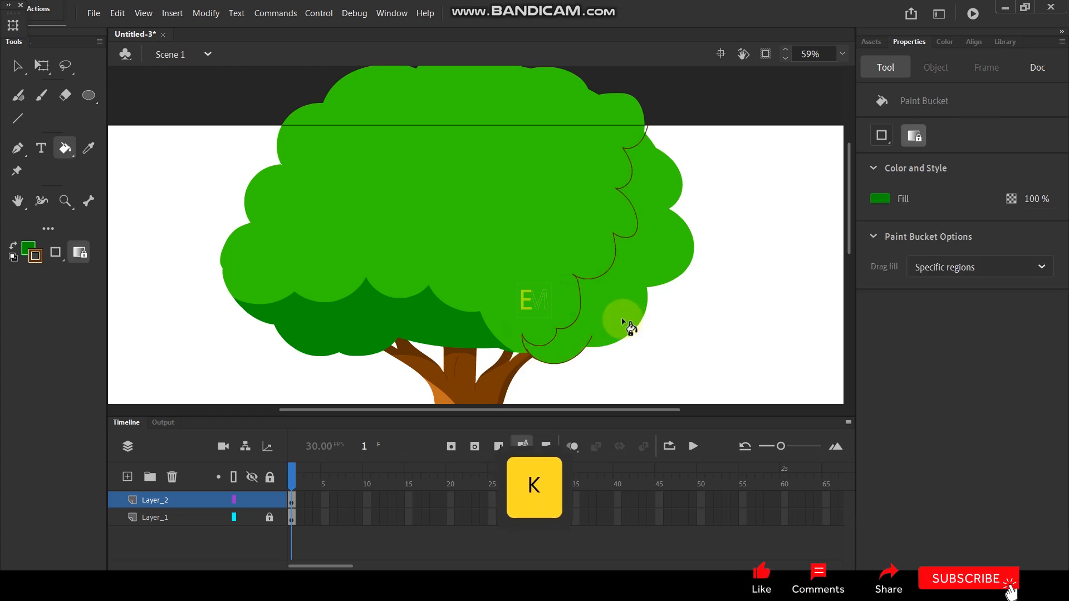
pyautogui.click(624, 322)
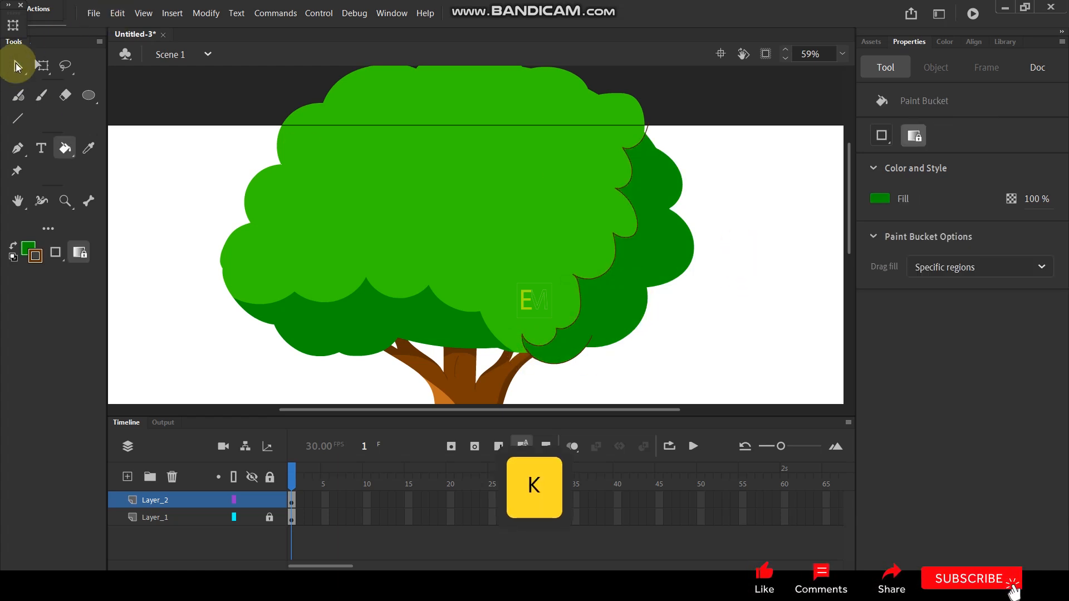
# Step: Delete the scalloped line on the crown's right side and the leftover brown arc under the lower-right lobe
pyautogui.click(17, 67)
pyautogui.doubleClick(633, 169)
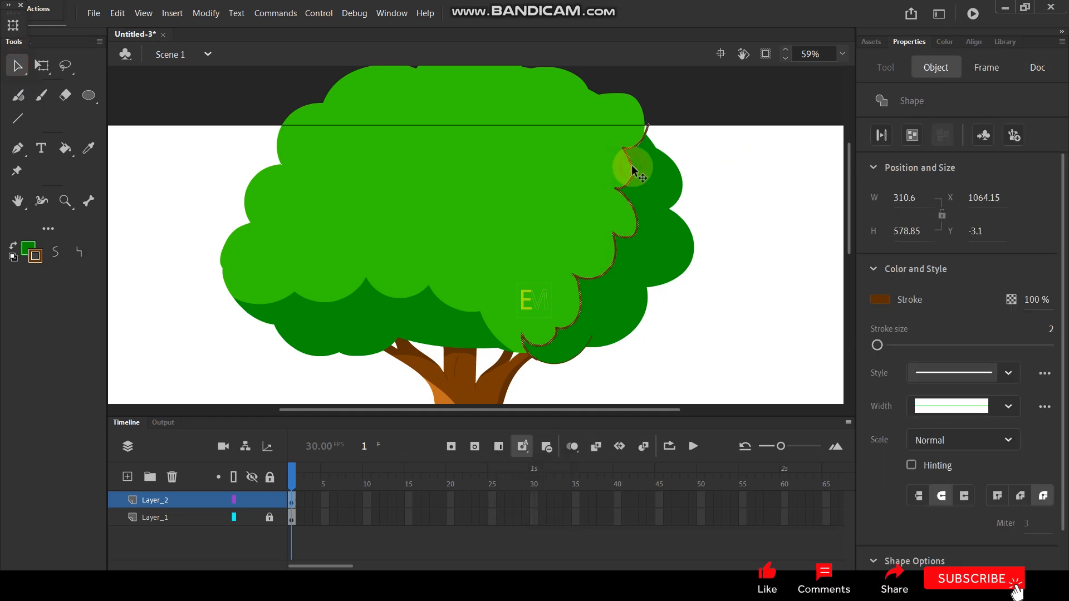
pyautogui.press('Delete')
pyautogui.scroll(-3, 635, 240)
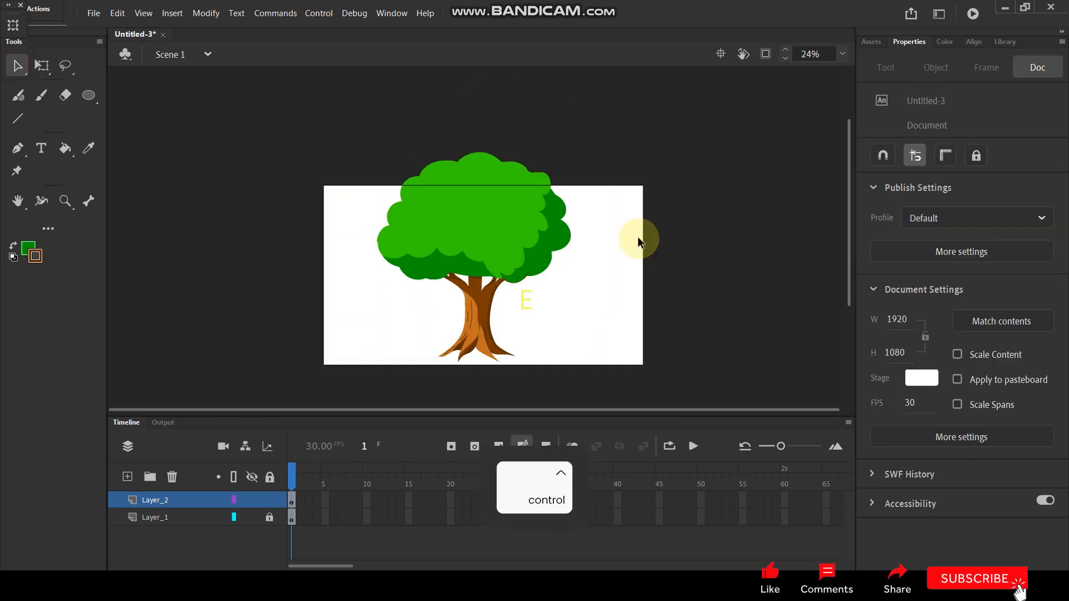
pyautogui.scroll(2, 508, 267)
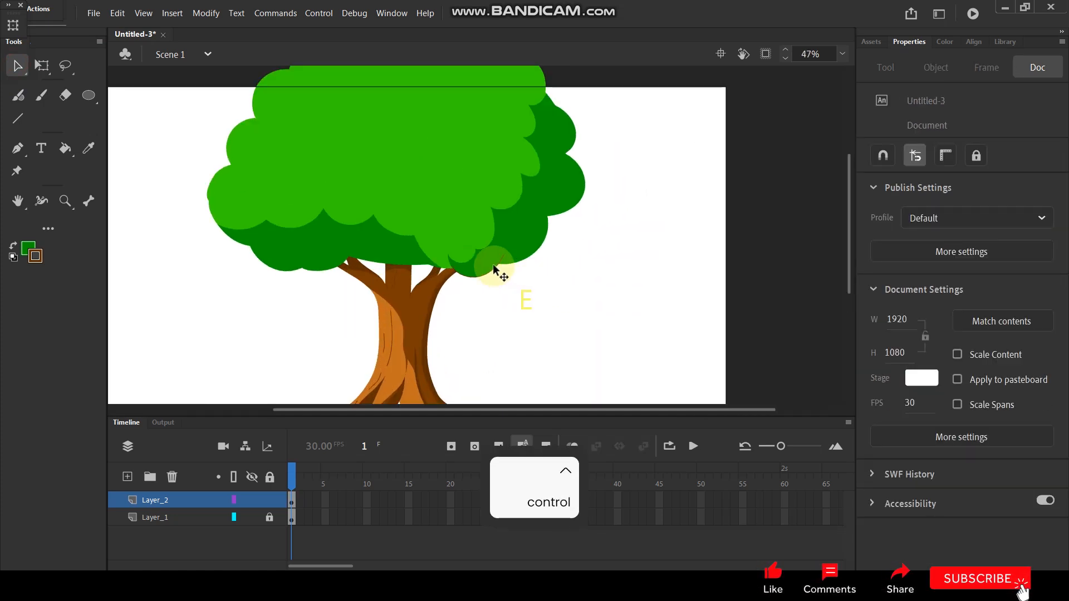
pyautogui.click(493, 273)
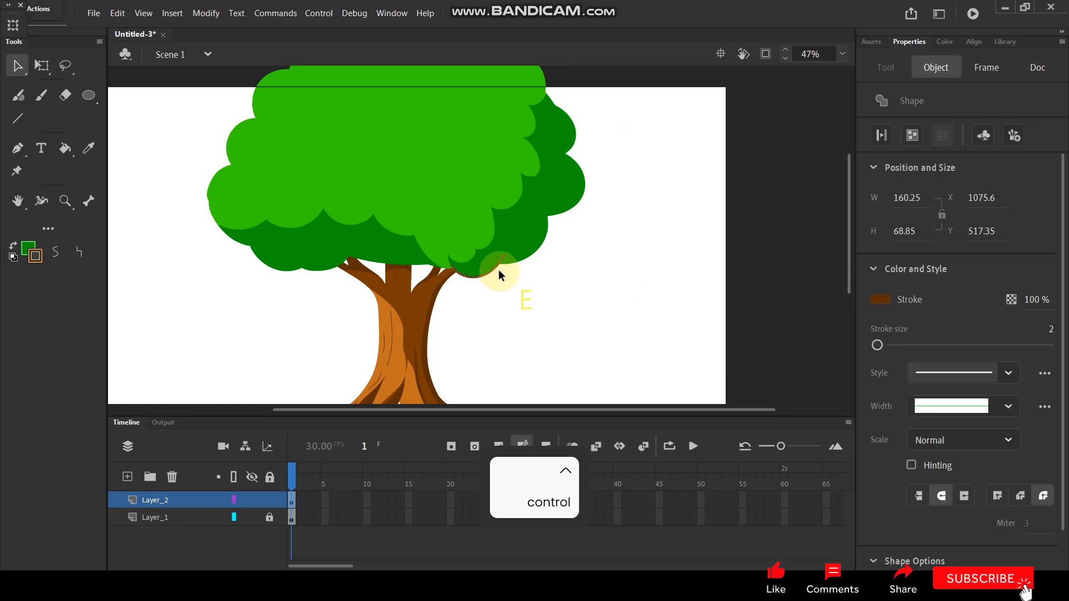
pyautogui.press('Delete')
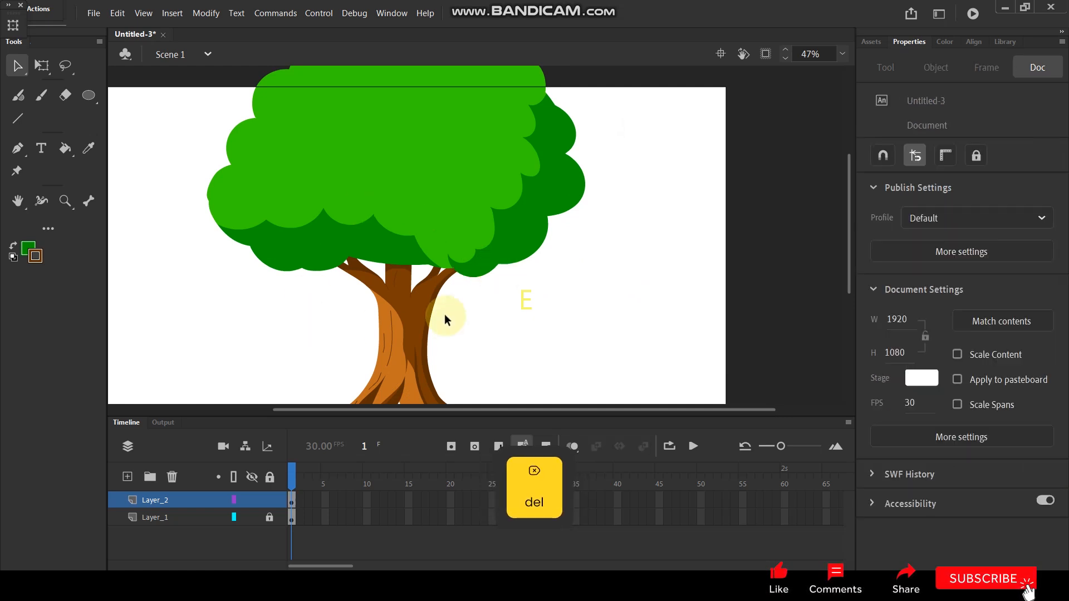
# Step: Select all the crown artwork on Layer_2 and group it
pyautogui.click(185, 500)
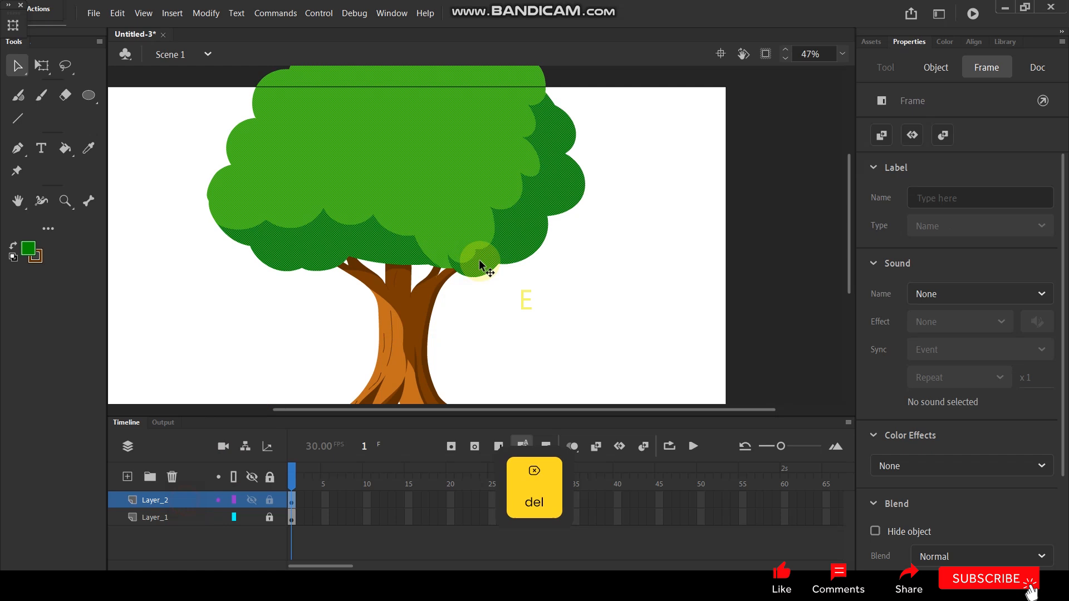
pyautogui.hotkey('ctrl', 'g')
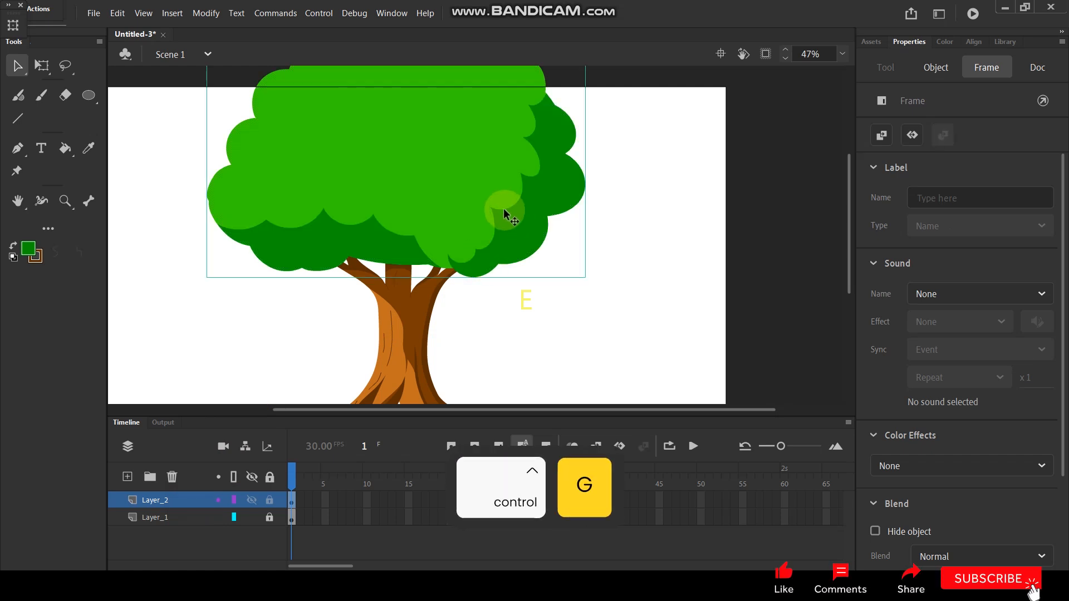
pyautogui.click(490, 332)
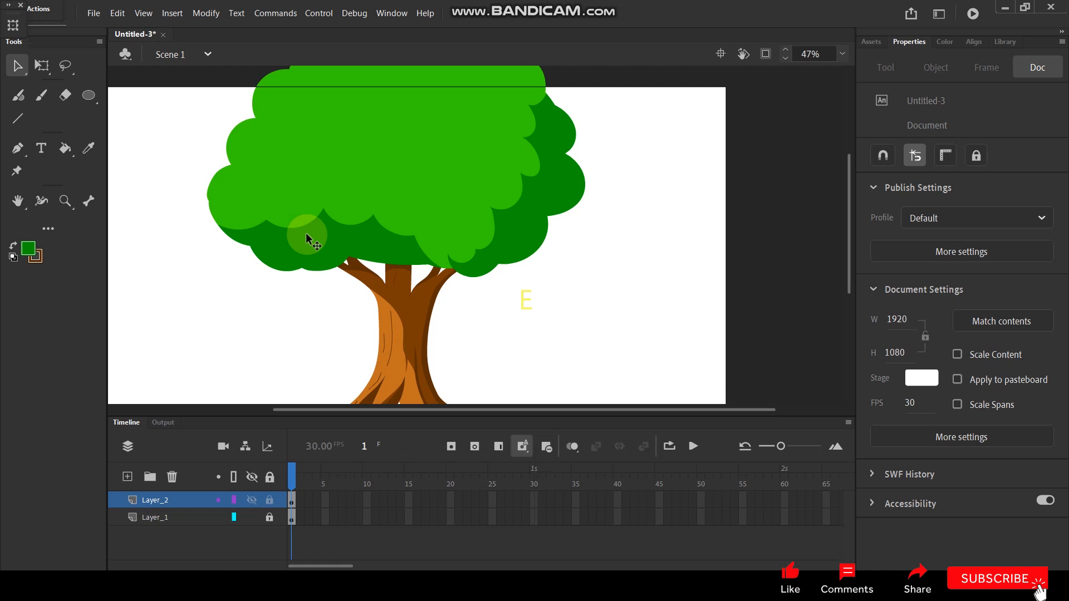
# Step: Add a new layer and draw a scalloped brown line below the crown, closed by an arc across the crown
pyautogui.press('y')
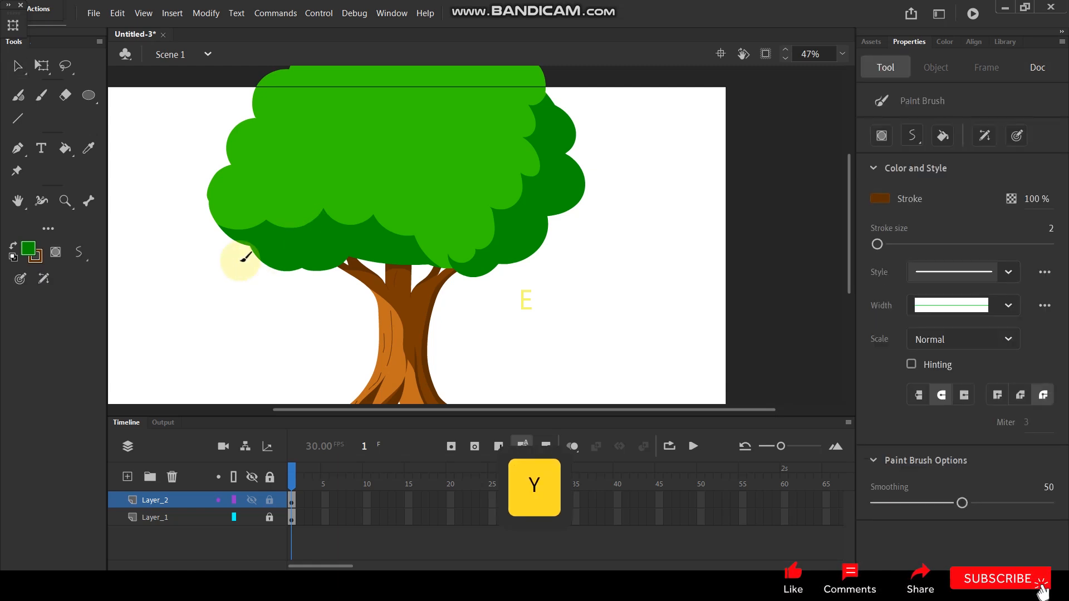
pyautogui.click(127, 477)
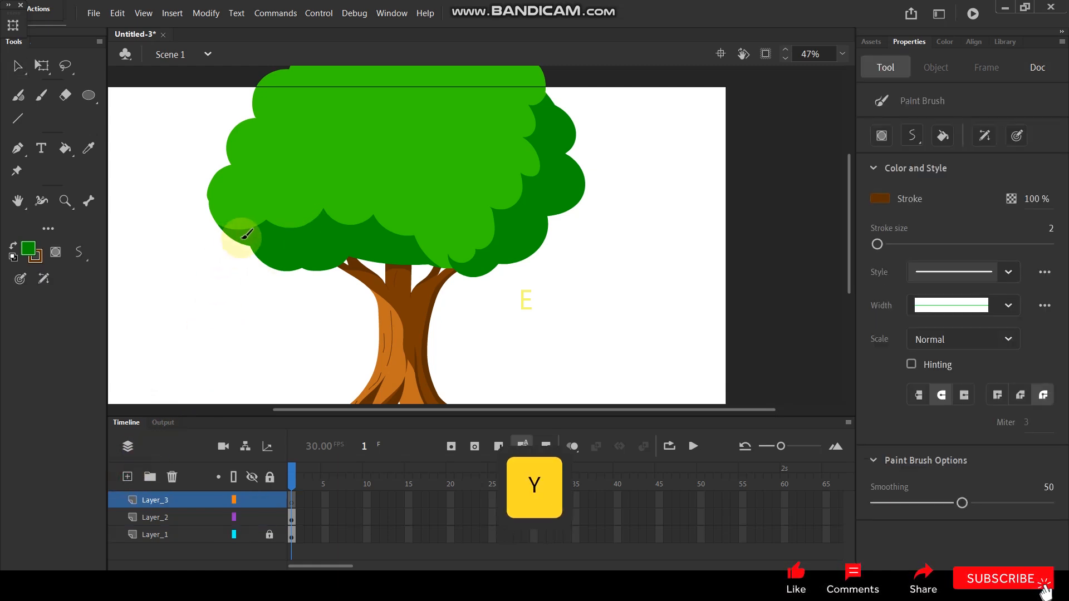
pyautogui.moveTo(227, 226); pyautogui.dragTo(272, 274)
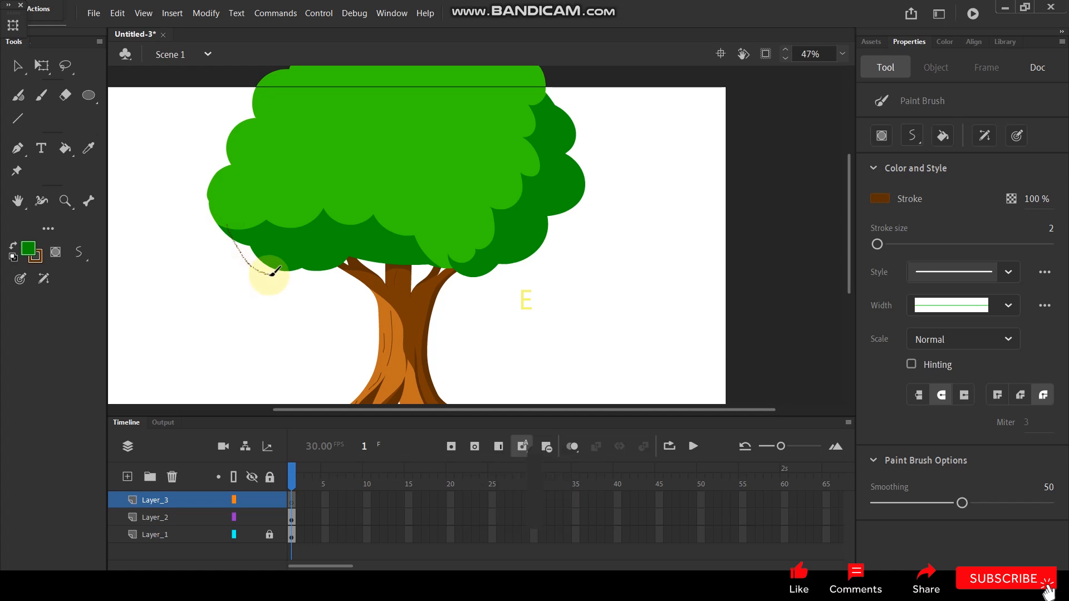
pyautogui.moveTo(303, 299); pyautogui.dragTo(331, 284)
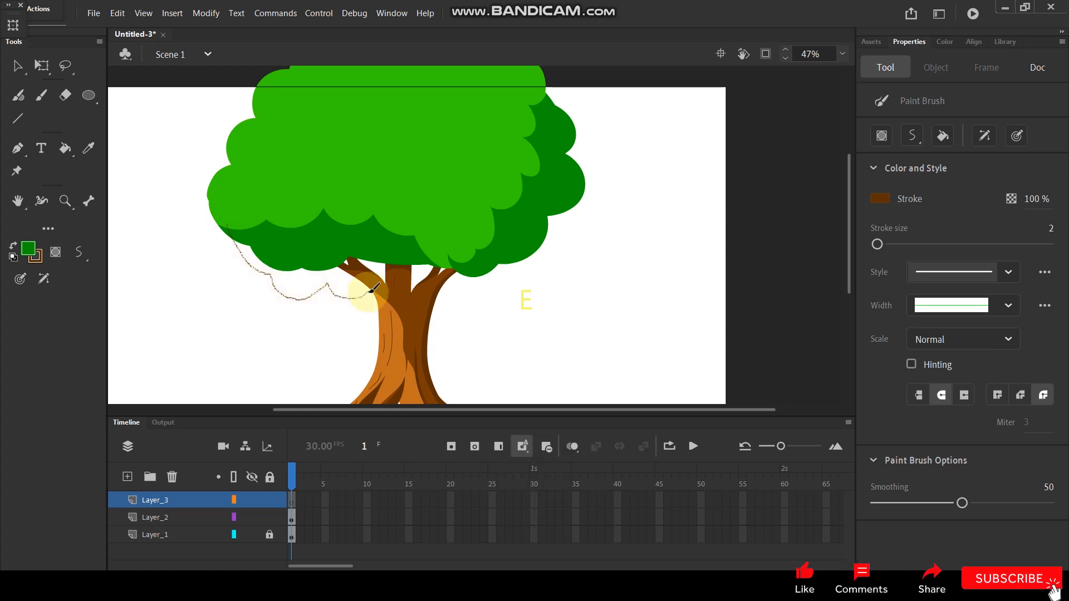
pyautogui.moveTo(371, 291)
pyautogui.mouseDown()
pyautogui.moveTo(401, 307)
pyautogui.moveTo(426, 289)
pyautogui.moveTo(459, 305)
pyautogui.moveTo(477, 289)
pyautogui.moveTo(547, 287)
pyautogui.moveTo(566, 252)
pyautogui.moveTo(596, 242)
pyautogui.moveTo(605, 210)
pyautogui.moveTo(562, 169)
pyautogui.mouseUp()
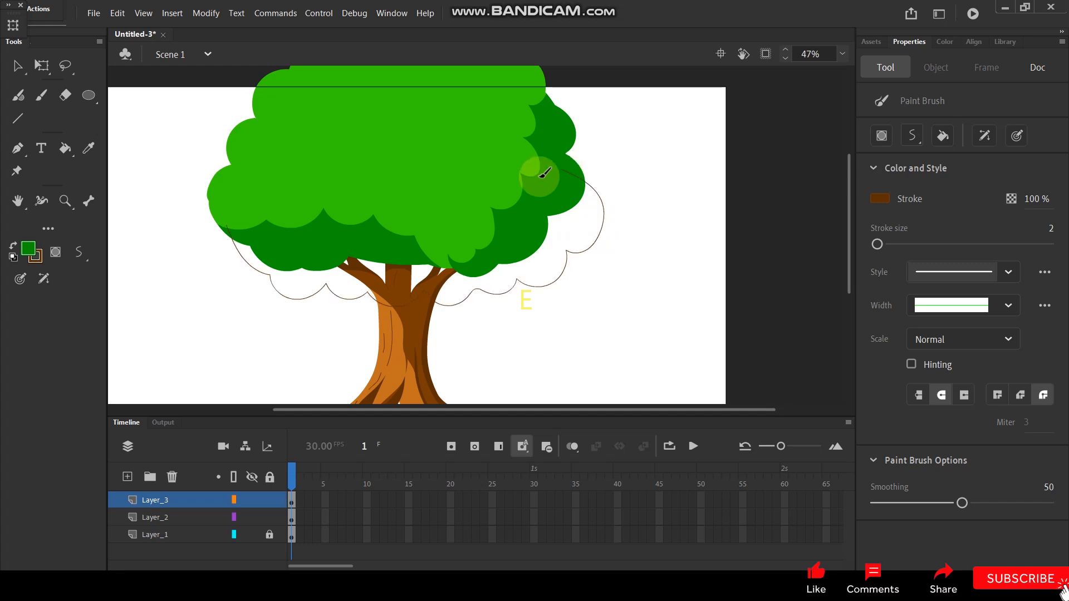
pyautogui.moveTo(228, 232)
pyautogui.mouseDown()
pyautogui.moveTo(252, 211)
pyautogui.moveTo(422, 171)
pyautogui.moveTo(530, 170)
pyautogui.moveTo(574, 186)
pyautogui.mouseUp()
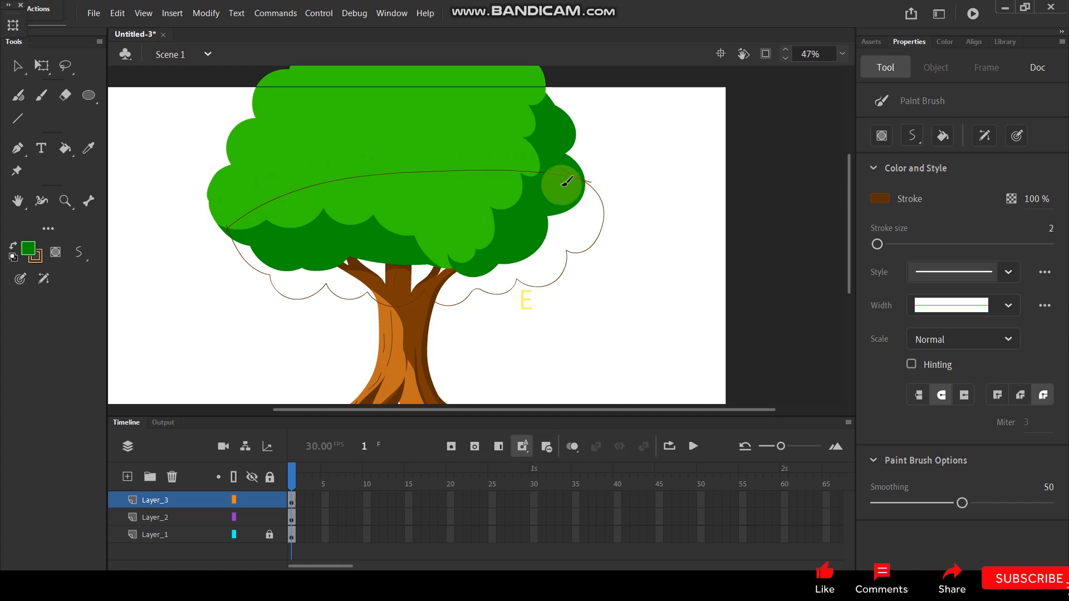
# Step: Fill the closed scalloped outline with a very dark green and delete its brown outline
pyautogui.press('i')
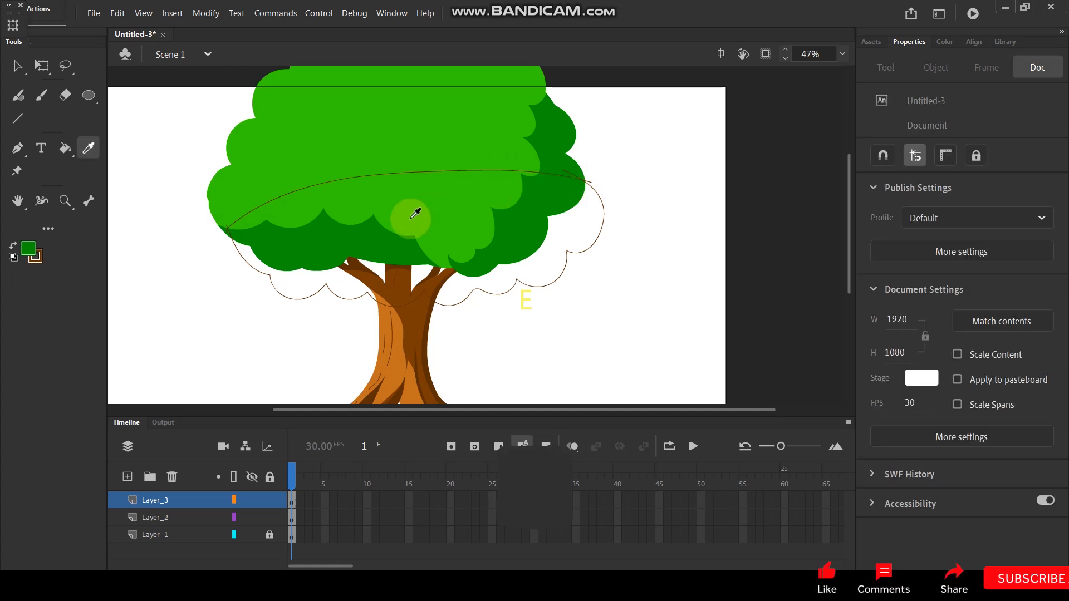
pyautogui.click(28, 248)
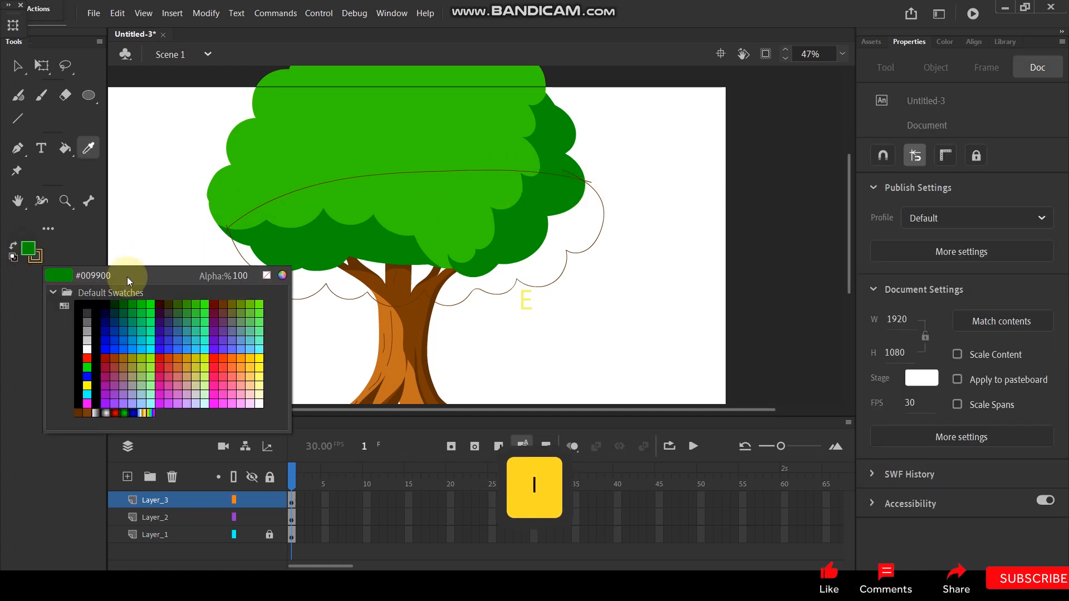
pyautogui.click(115, 304)
pyautogui.press('k')
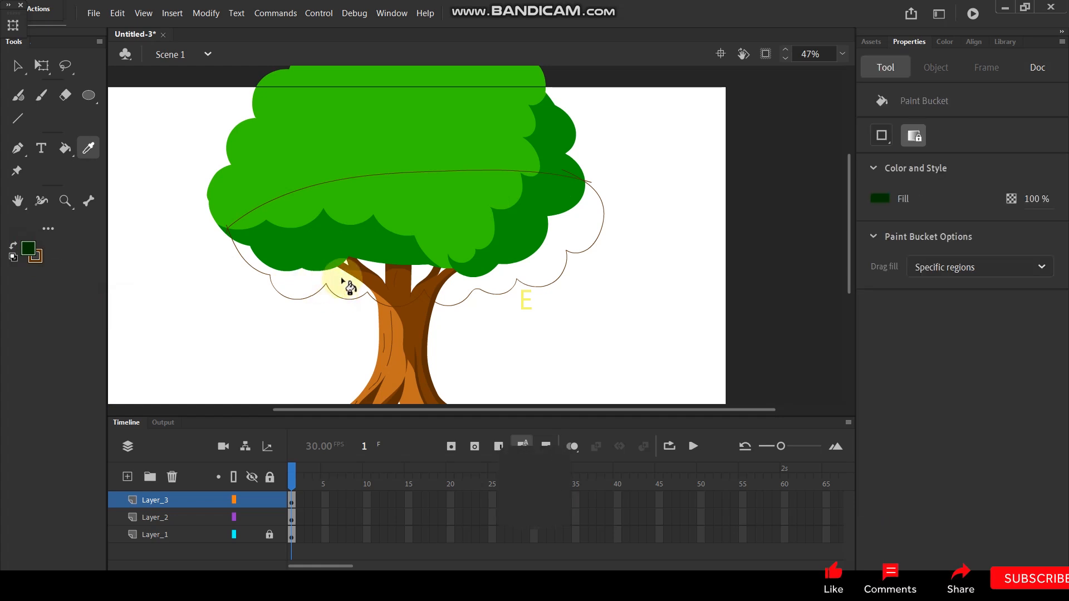
pyautogui.click(336, 281)
pyautogui.click(16, 66)
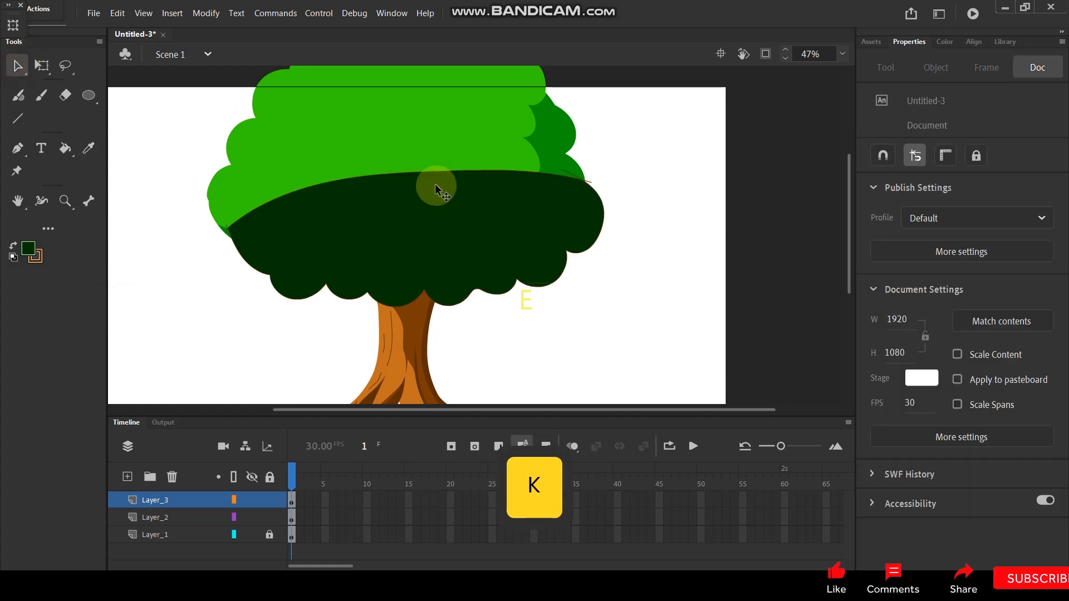
pyautogui.click(423, 173)
pyautogui.press('Delete')
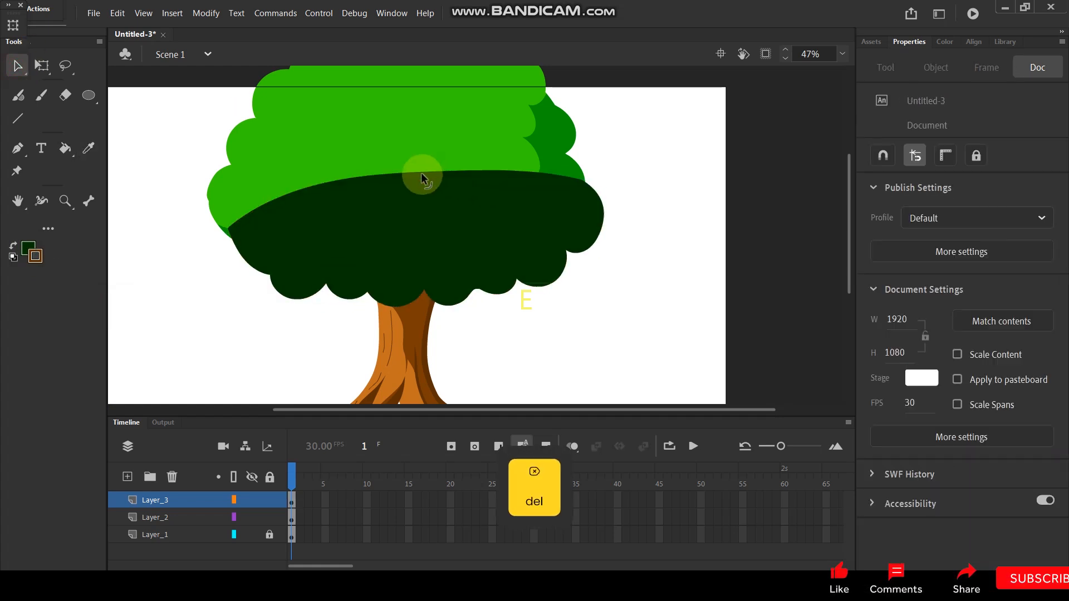
# Step: Move Layer_3 below Layer_1 so the very dark green shape sits behind the trunk and crown
pyautogui.moveTo(185, 505); pyautogui.dragTo(191, 520)
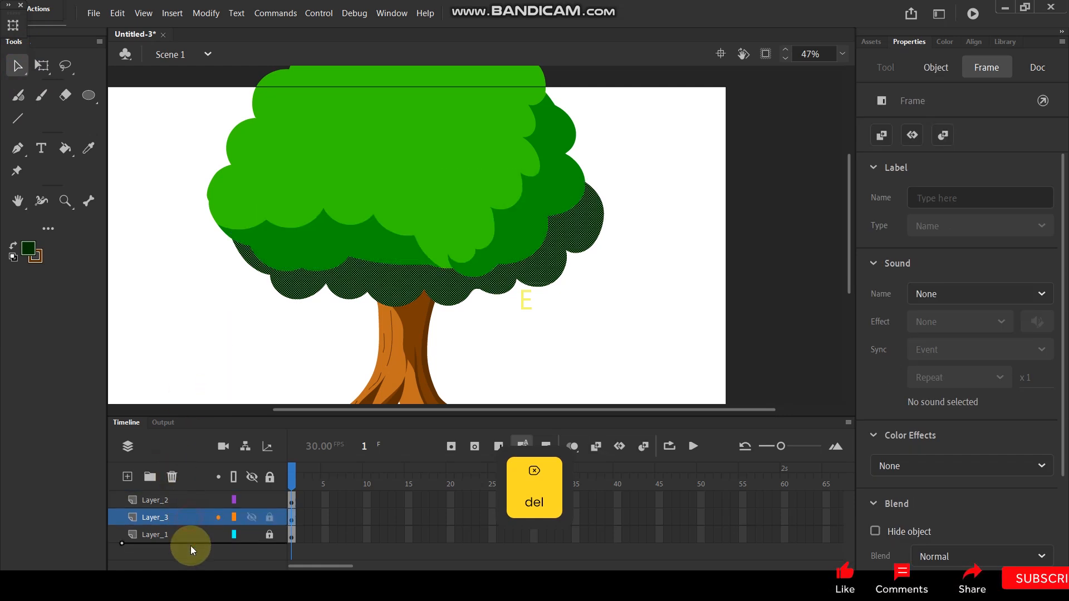
pyautogui.moveTo(190, 546); pyautogui.dragTo(191, 546)
pyautogui.click(246, 325)
pyautogui.scroll(-2, 503, 246)
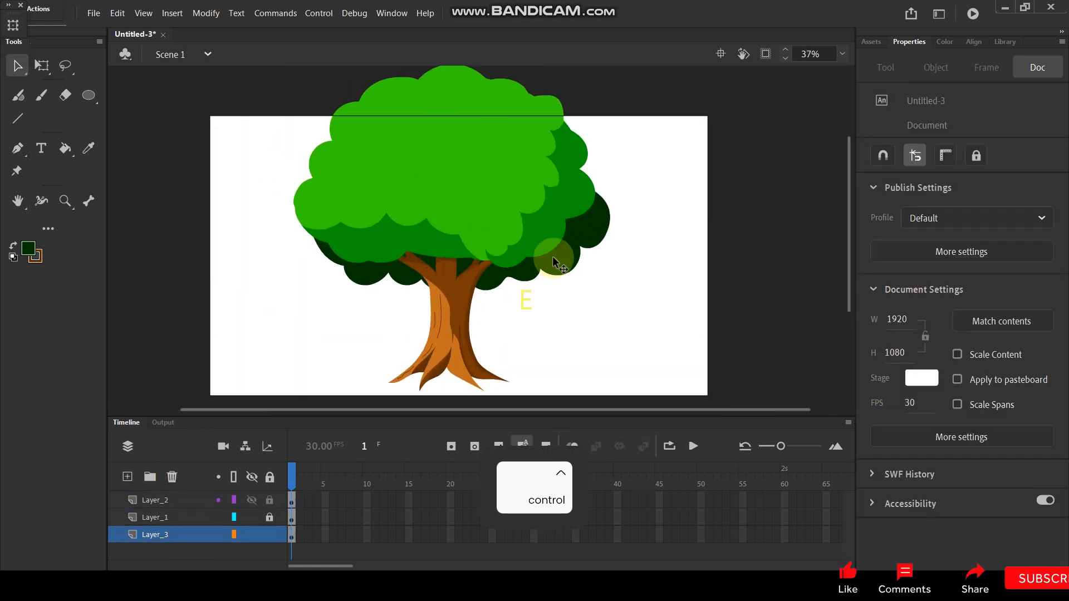
# Step: Shift the very dark green shape slightly left and nudge it down under the crown
pyautogui.moveTo(587, 230)
pyautogui.mouseDown()
pyautogui.moveTo(574, 237)
pyautogui.moveTo(574, 226)
pyautogui.mouseUp()
pyautogui.click(620, 248)
pyautogui.scroll(-2, 619, 248)
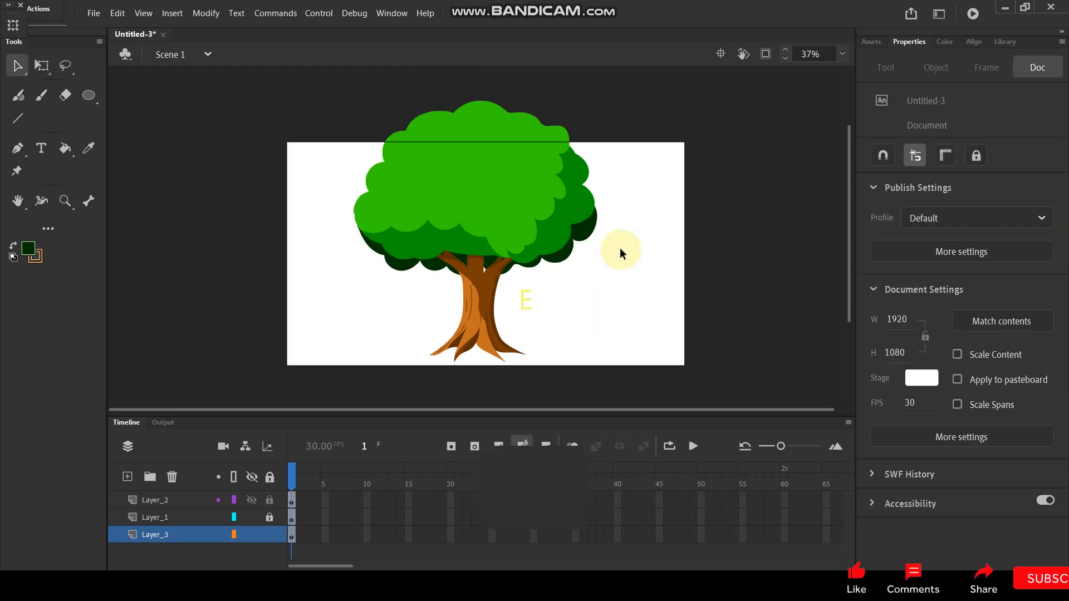
pyautogui.scroll(3, 566, 243)
pyautogui.scroll(-2, 550, 251)
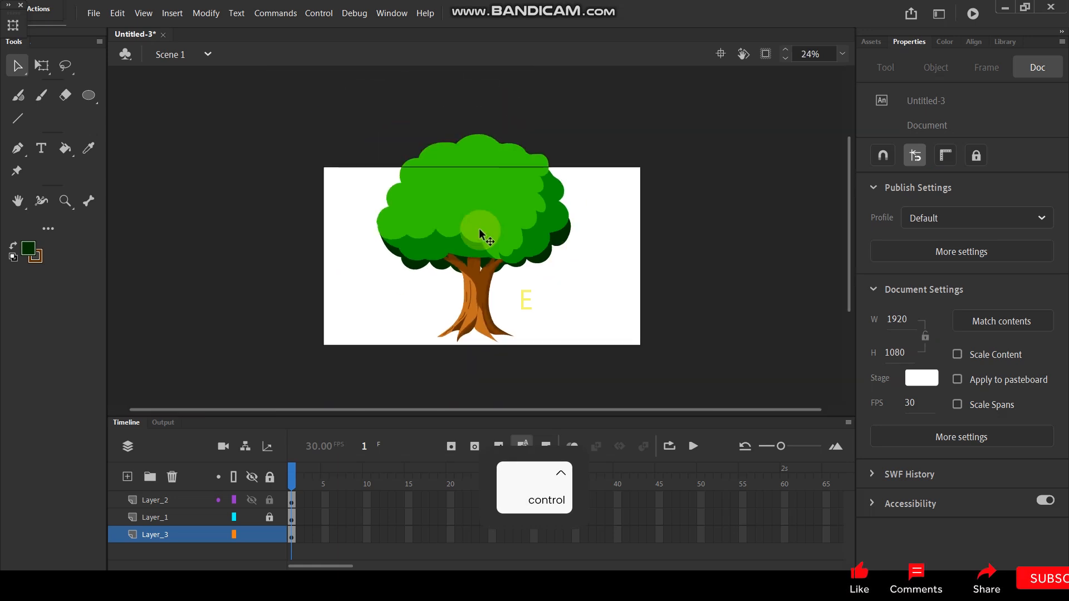
pyautogui.scroll(1, 550, 252)
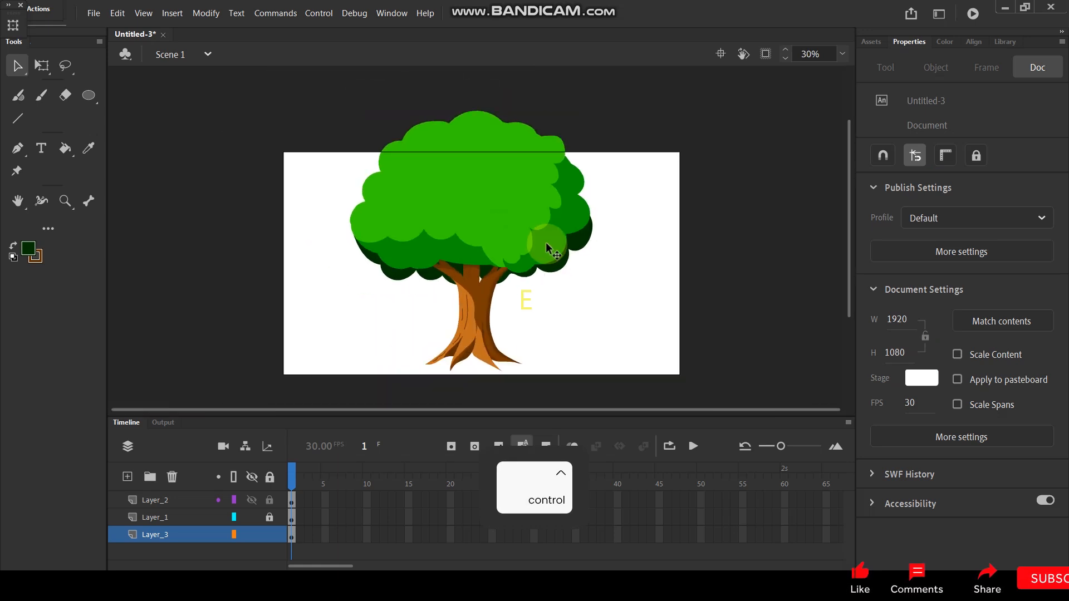
pyautogui.click(565, 266)
pyautogui.scroll(3, 562, 267)
pyautogui.hotkey('shift', 'Down')
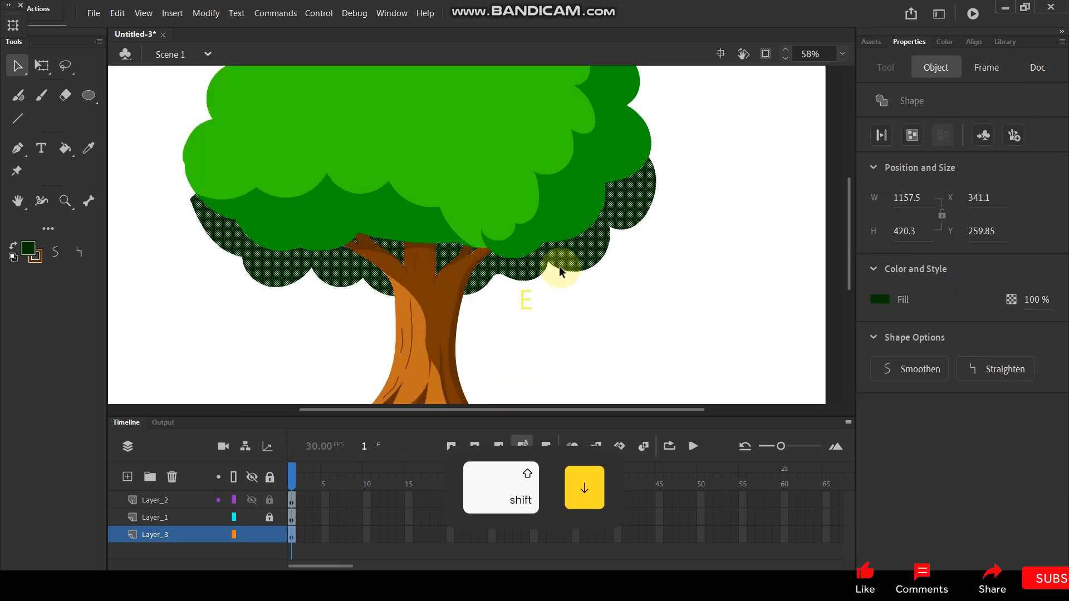
# Step: Recolor the lowest foliage shape with the dark green #015E01
pyautogui.click(35, 255)
pyautogui.click(337, 214)
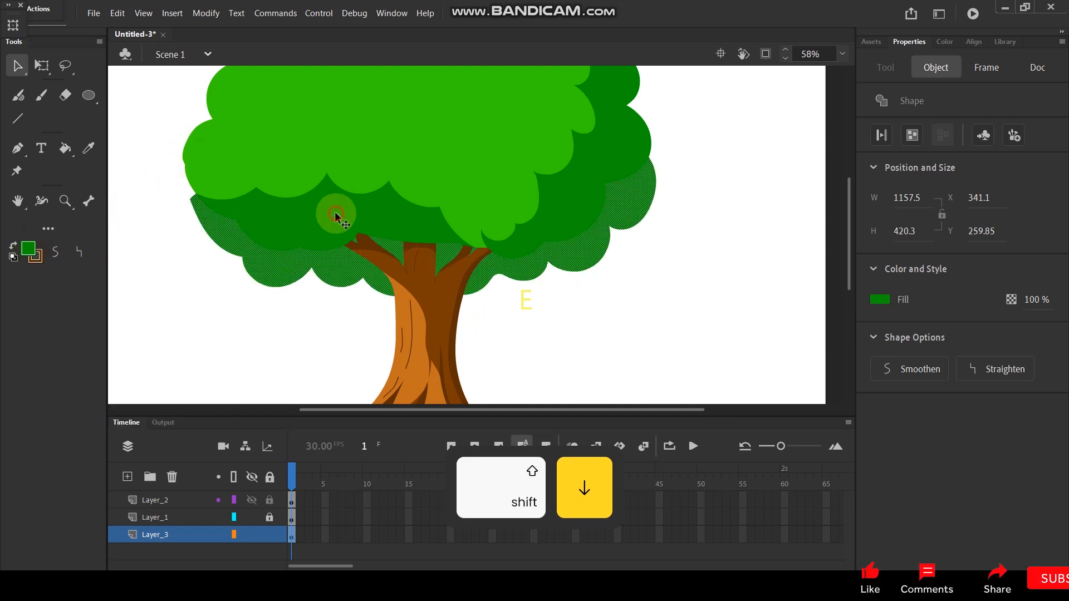
pyautogui.click(35, 250)
pyautogui.click(279, 269)
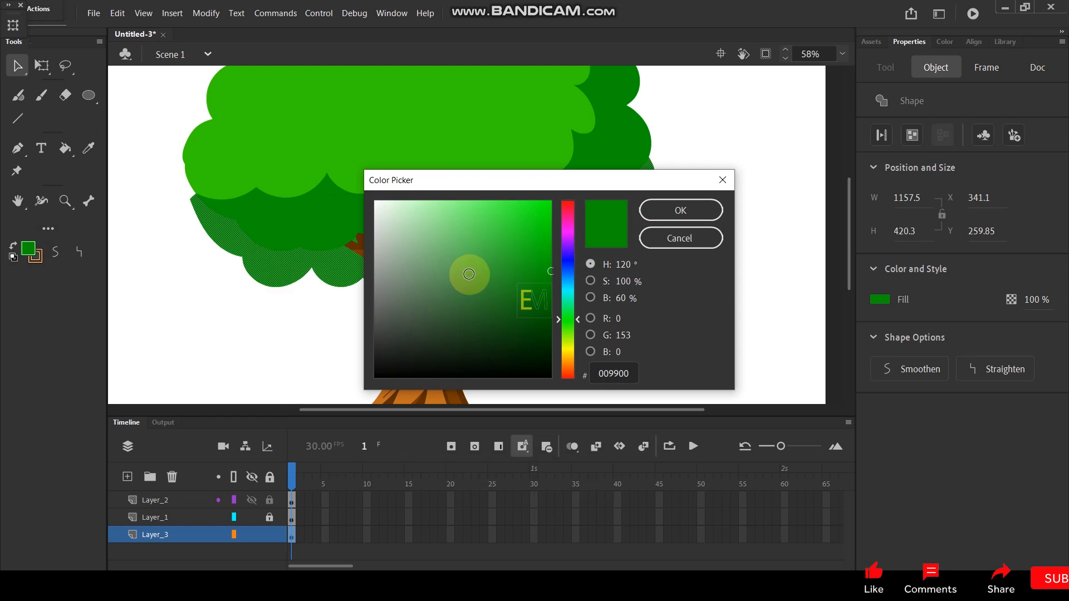
pyautogui.moveTo(550, 271); pyautogui.dragTo(550, 312)
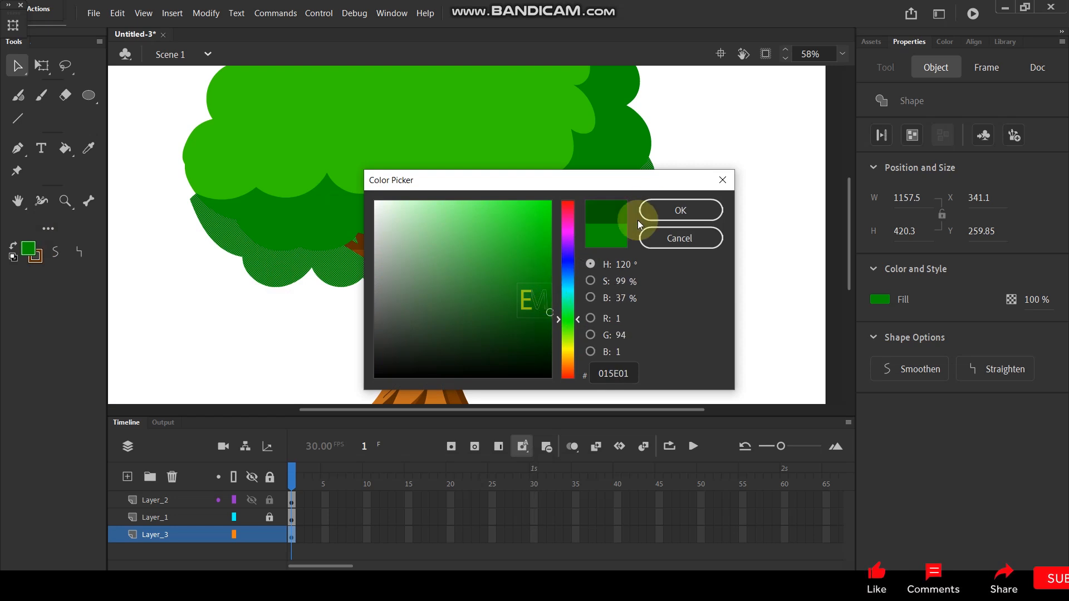
pyautogui.click(652, 210)
pyautogui.click(696, 297)
pyautogui.scroll(-5, 613, 247)
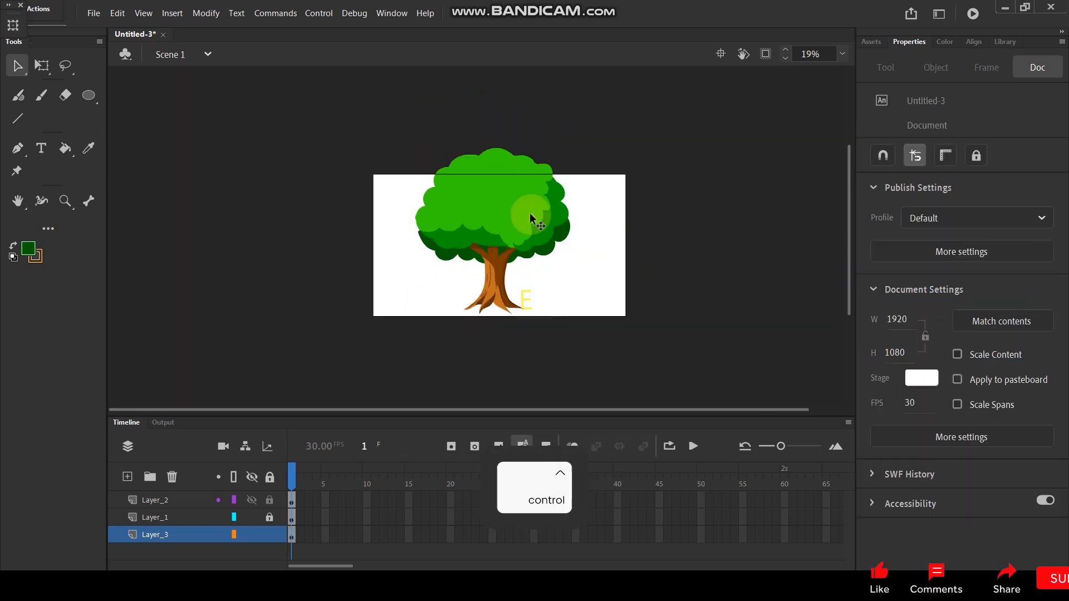
# Step: Pull the left edge of the dark green foliage shape slightly outward to round it below the crown's left lobe
pyautogui.scroll(4, 543, 223)
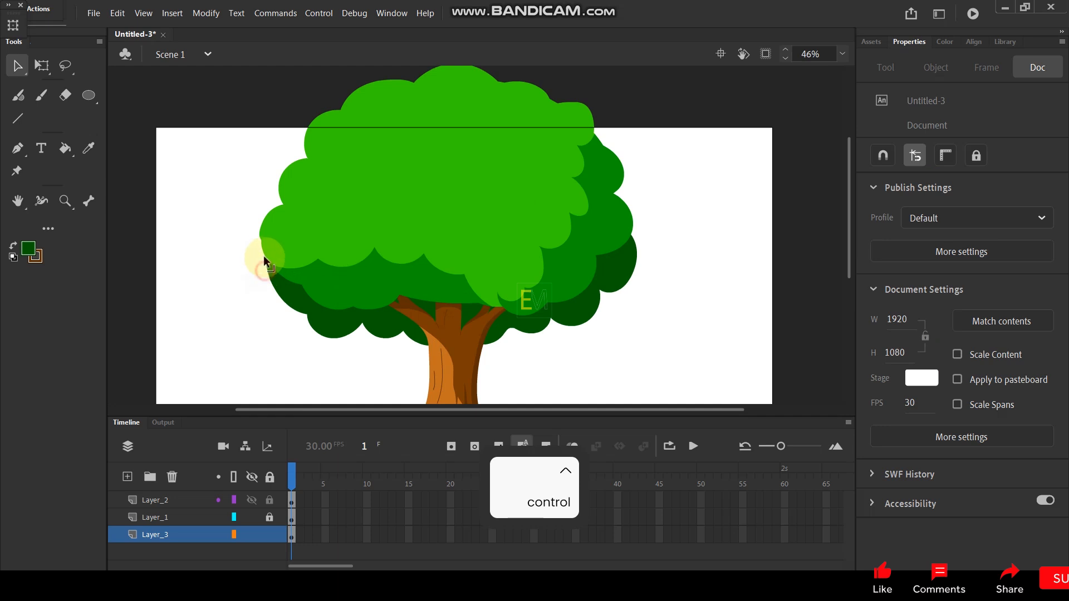
pyautogui.scroll(2, 265, 278)
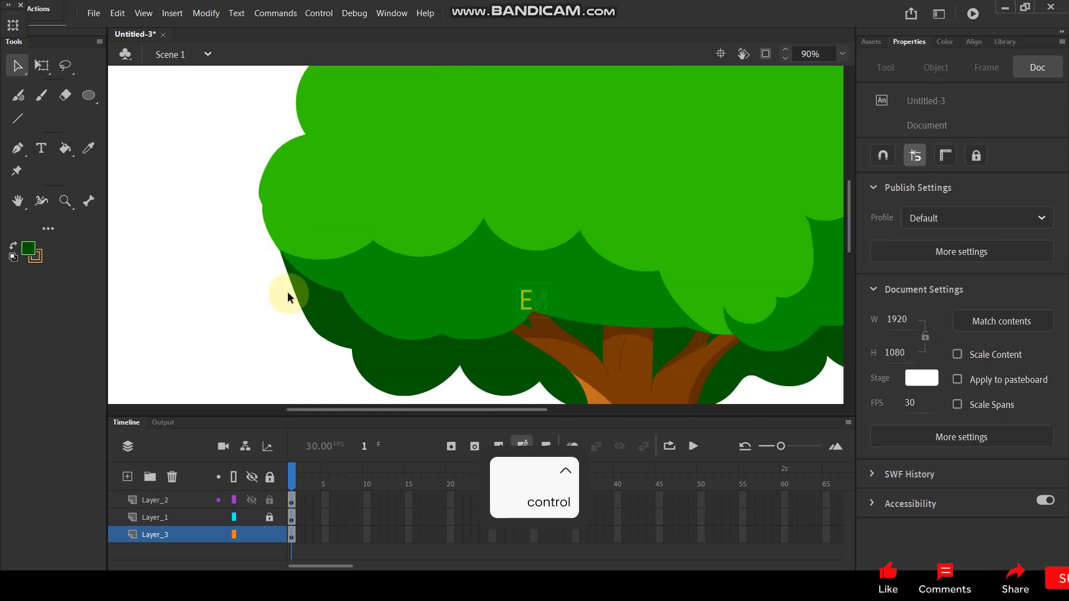
pyautogui.moveTo(292, 287); pyautogui.dragTo(280, 284)
pyautogui.scroll(-3, 280, 286)
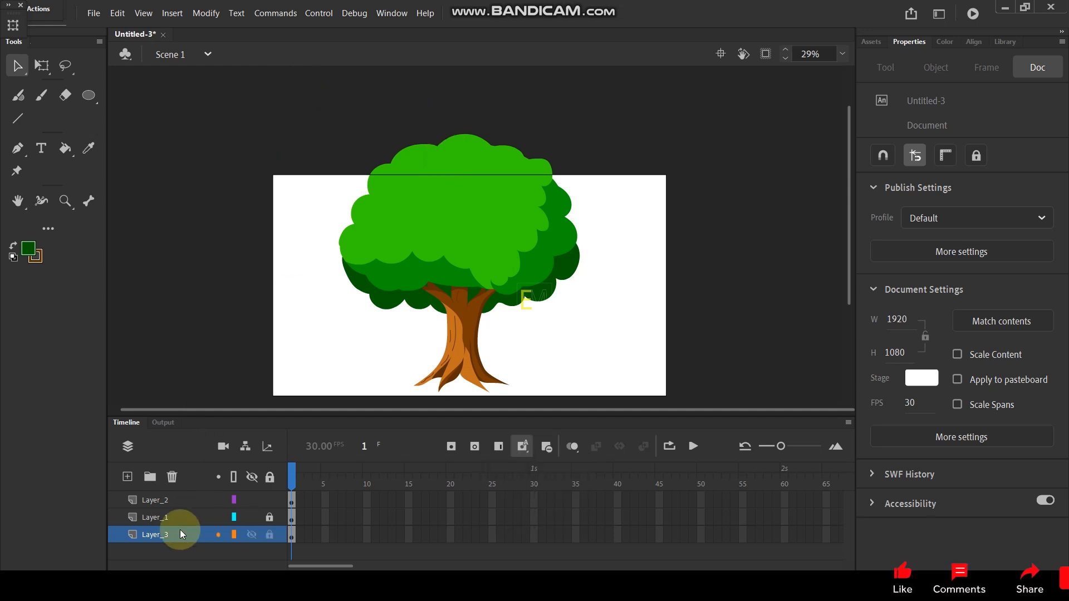
# Step: Group the dark green foliage shape and move it to the unlocked Layer_1, keeping its position
pyautogui.click(538, 289)
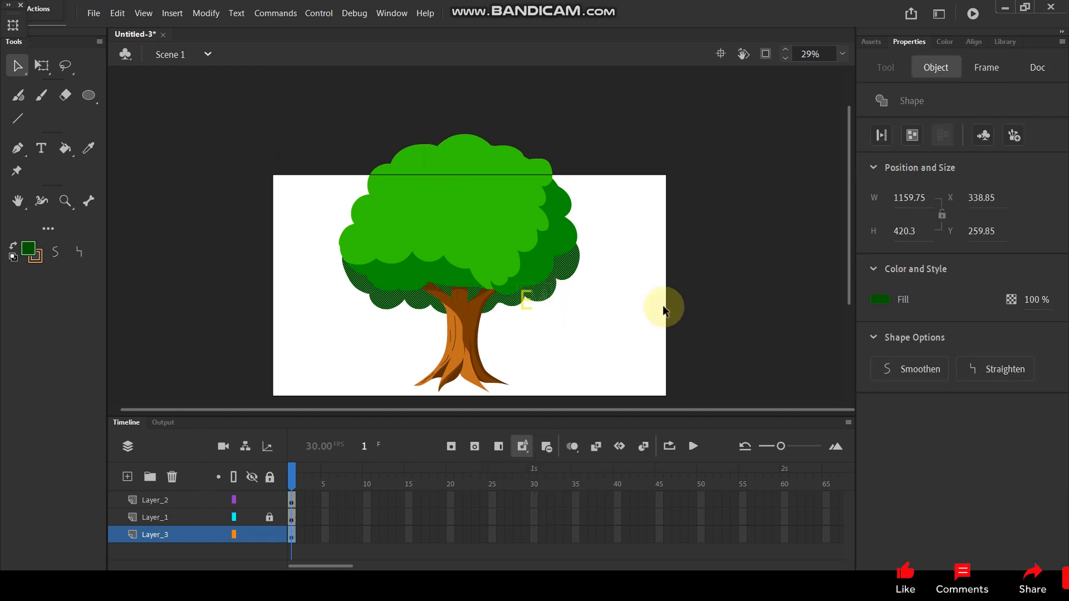
pyautogui.hotkey('ctrl', 'g')
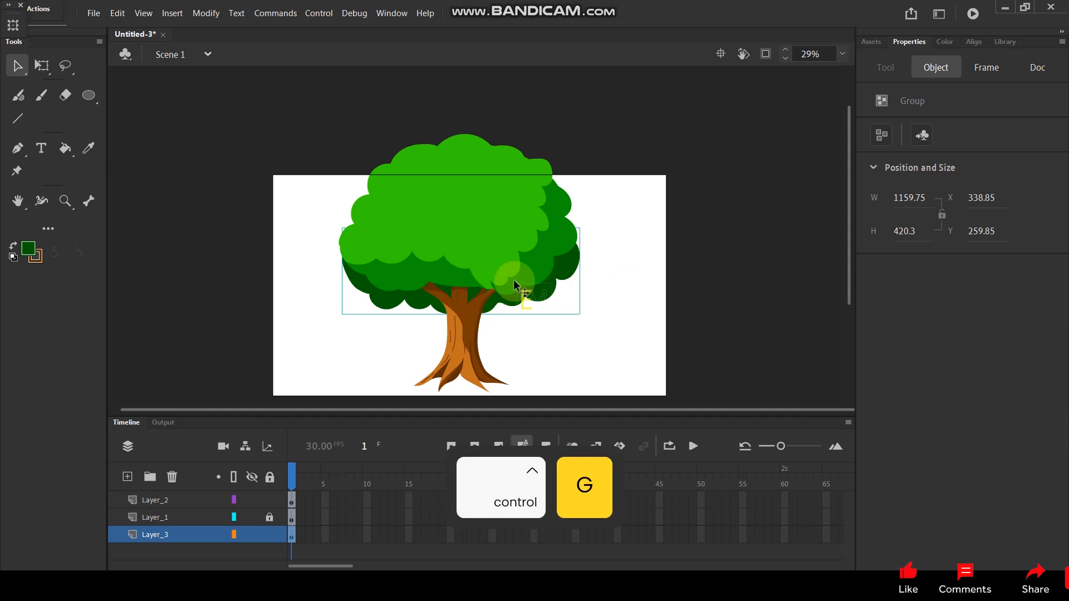
pyautogui.hotkey('ctrl', 'x')
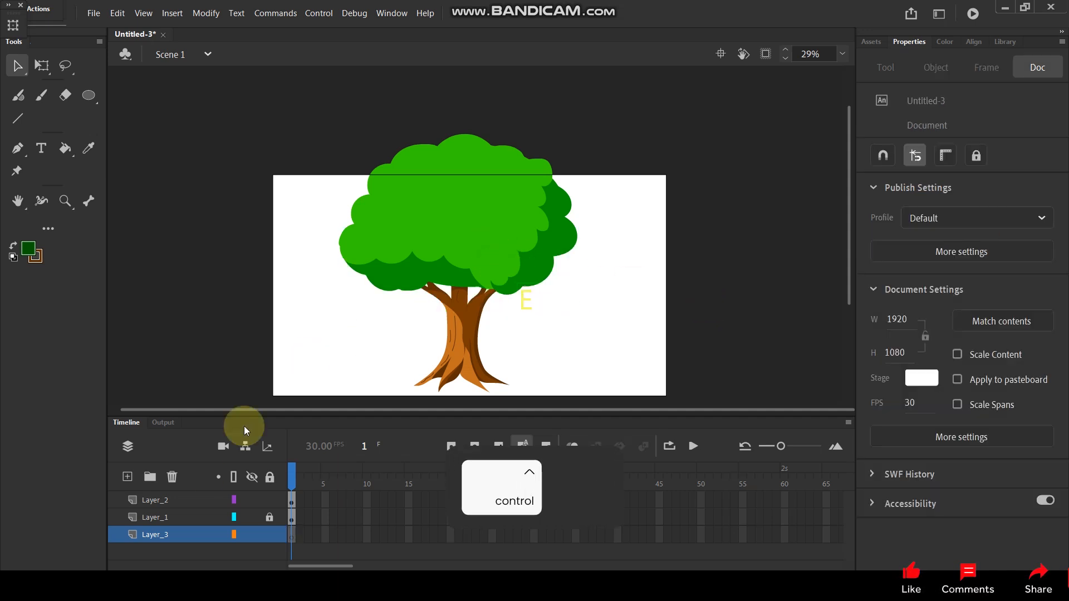
pyautogui.click(189, 517)
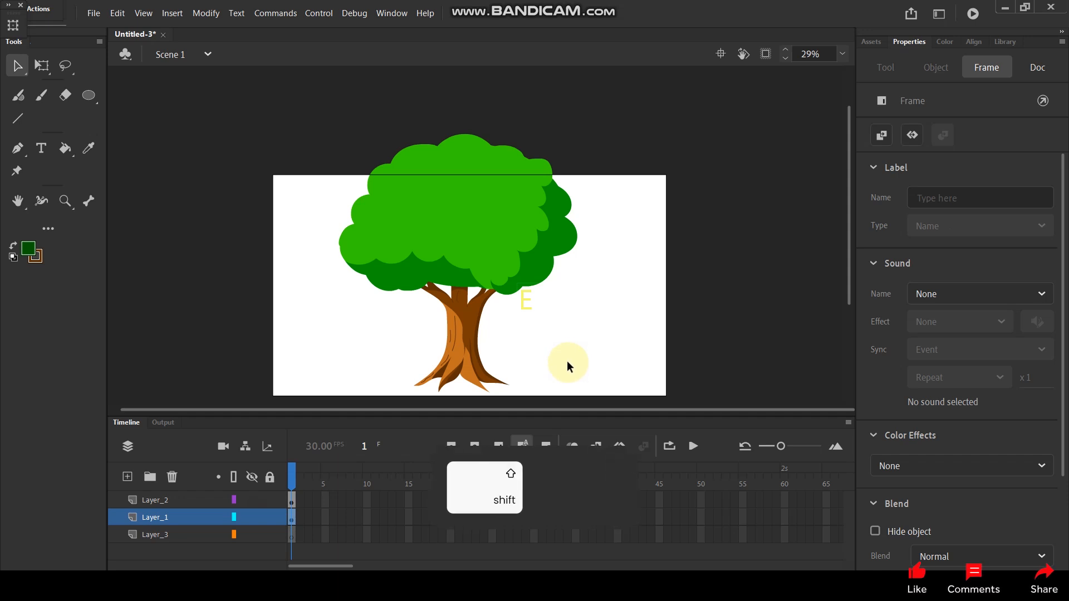
pyautogui.hotkey('ctrl', 'shift', 'v')
# Step: Move the light green crown group from Layer_2 to Layer_1, keeping its position
pyautogui.click(492, 272)
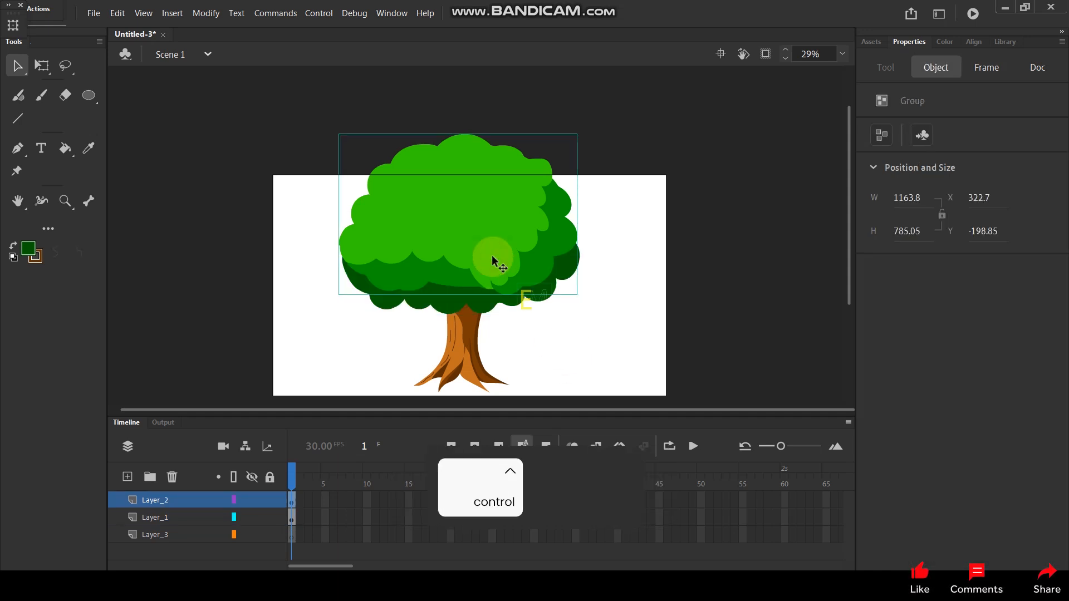
pyautogui.hotkey('ctrl', 'x')
pyautogui.click(189, 526)
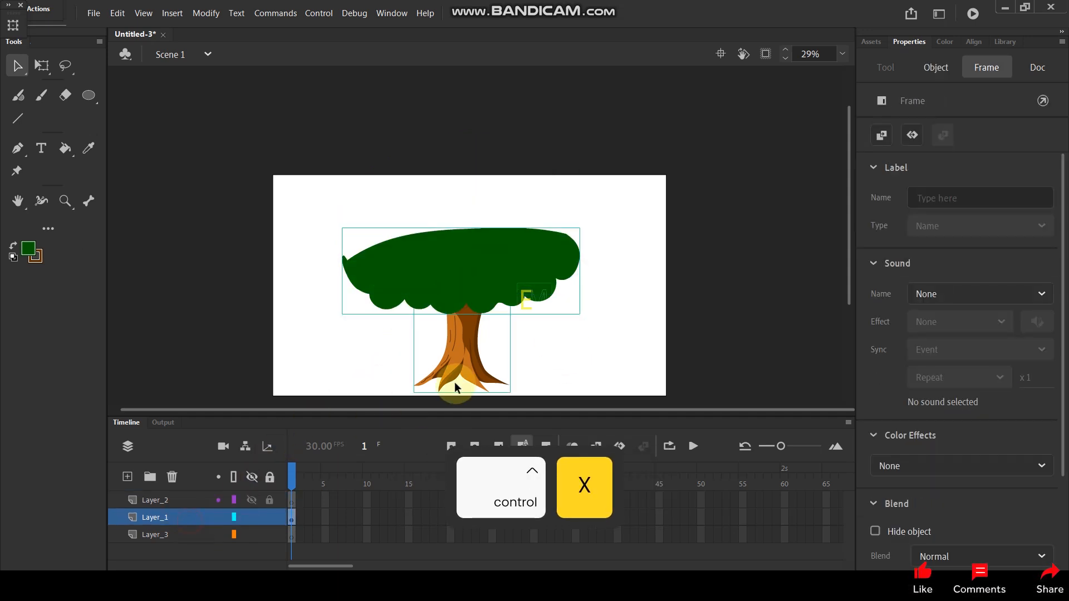
pyautogui.hotkey('ctrl', 'shift', 'v')
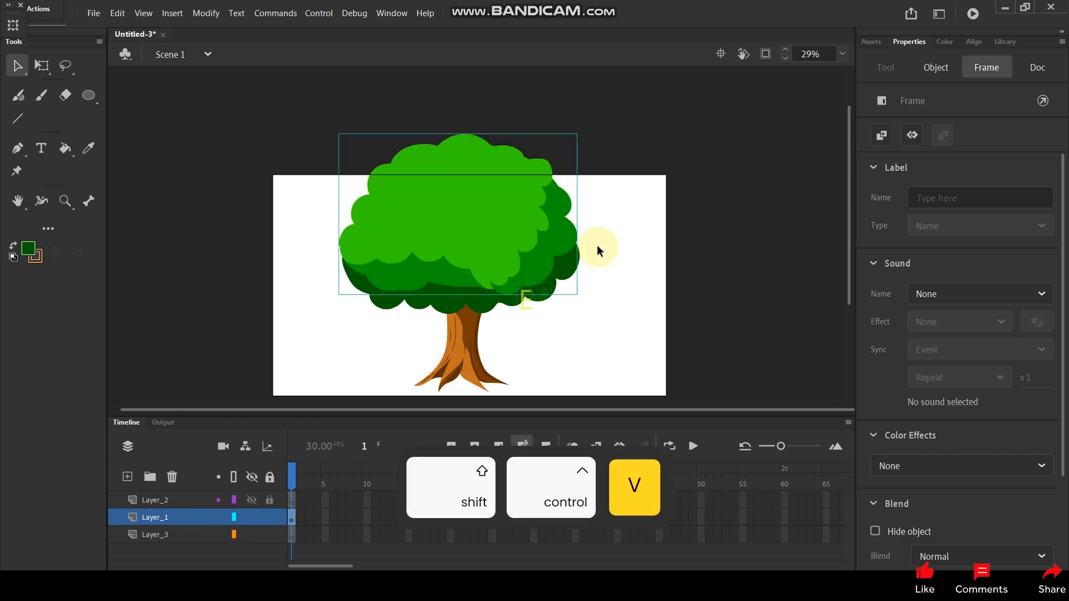
# Step: Send the dark green foliage group to the back, behind the trunk
pyautogui.click(462, 305)
pyautogui.rightClick(462, 305)
pyautogui.moveTo(546, 402)
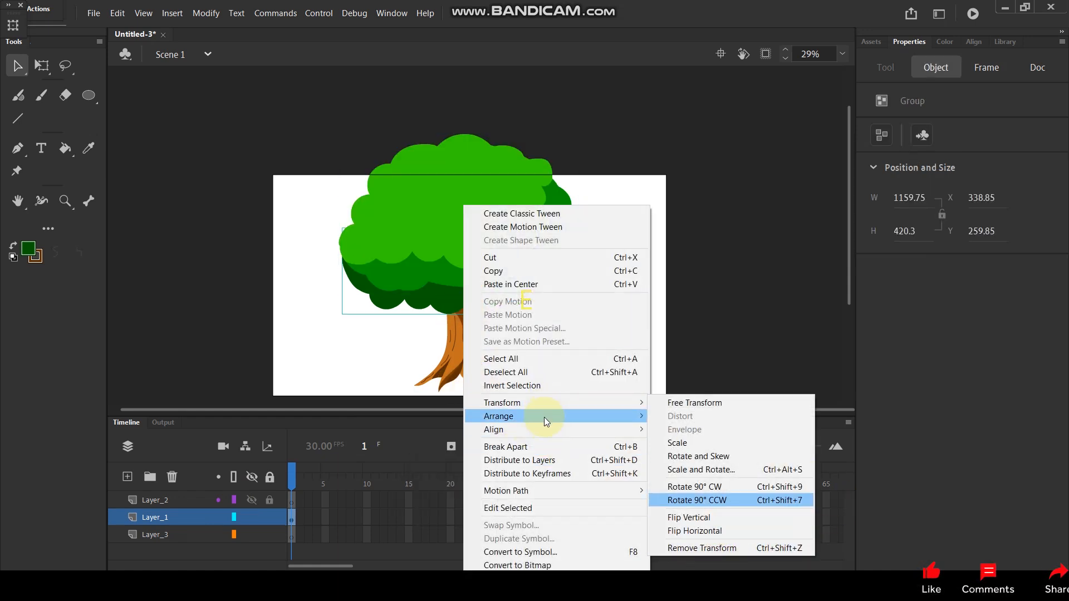
pyautogui.click(703, 458)
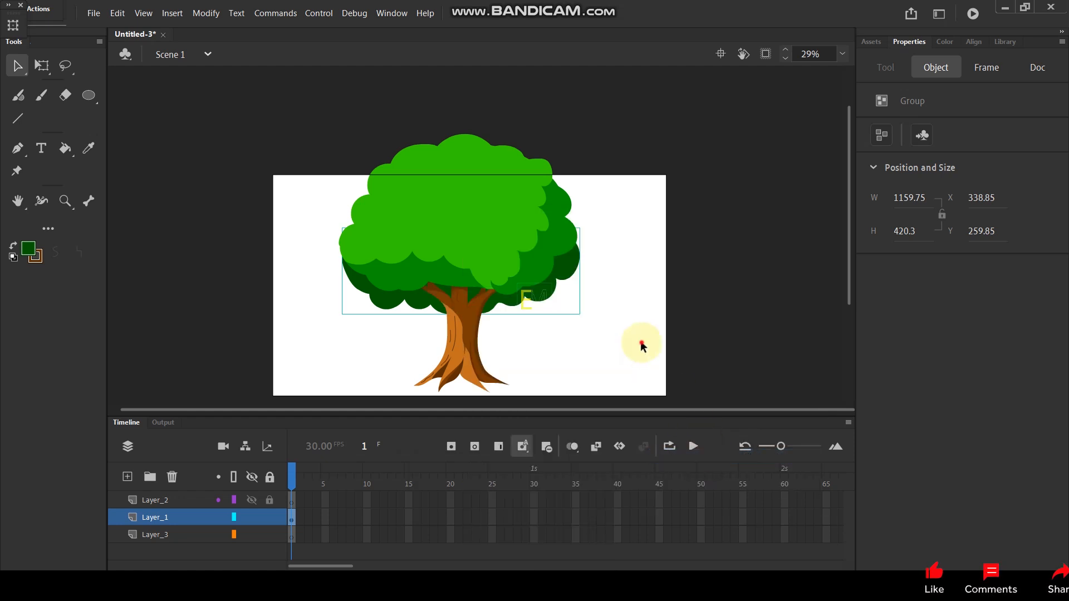
# Step: Scale the whole tree to 90 percent twice and move it so the crown's top meets the stage's upper edge
pyautogui.click(282, 143)
pyautogui.moveTo(299, 131); pyautogui.dragTo(572, 310)
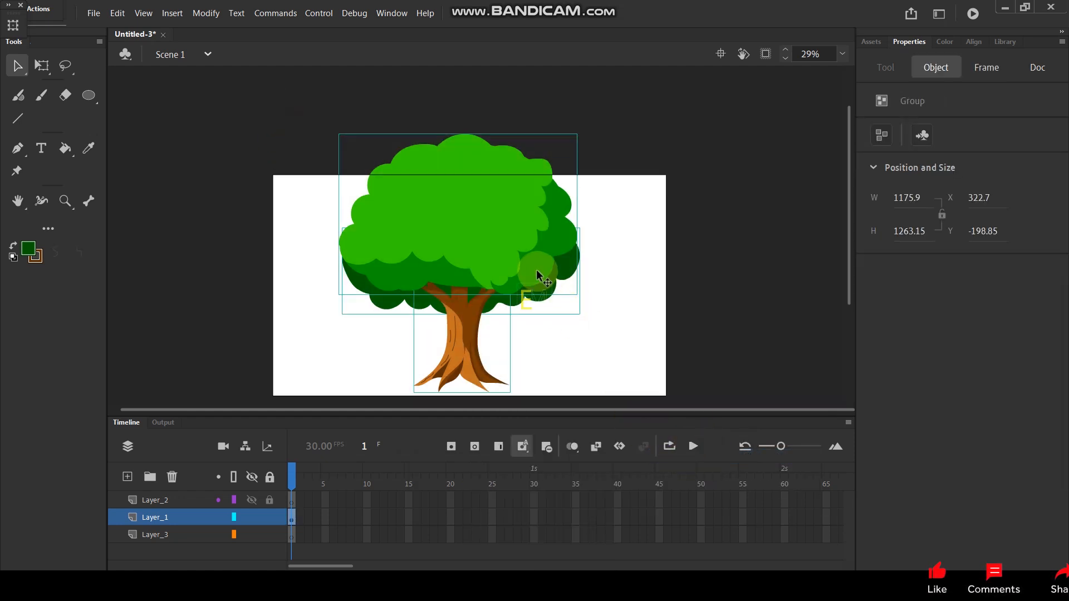
pyautogui.hotkey('ctrl', 'alt', 's')
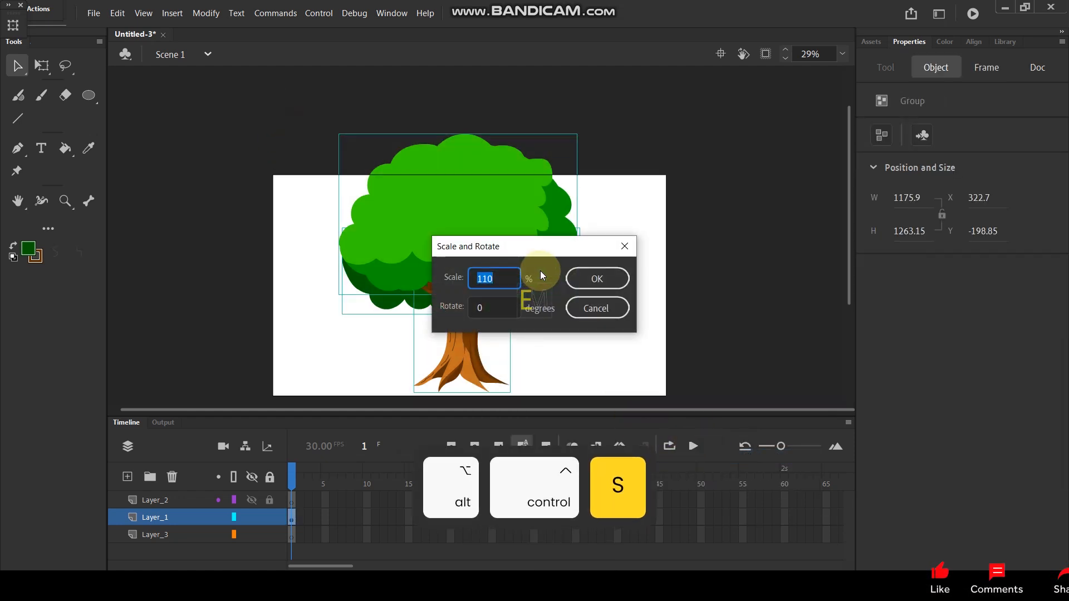
pyautogui.write('90')
pyautogui.press('Return')
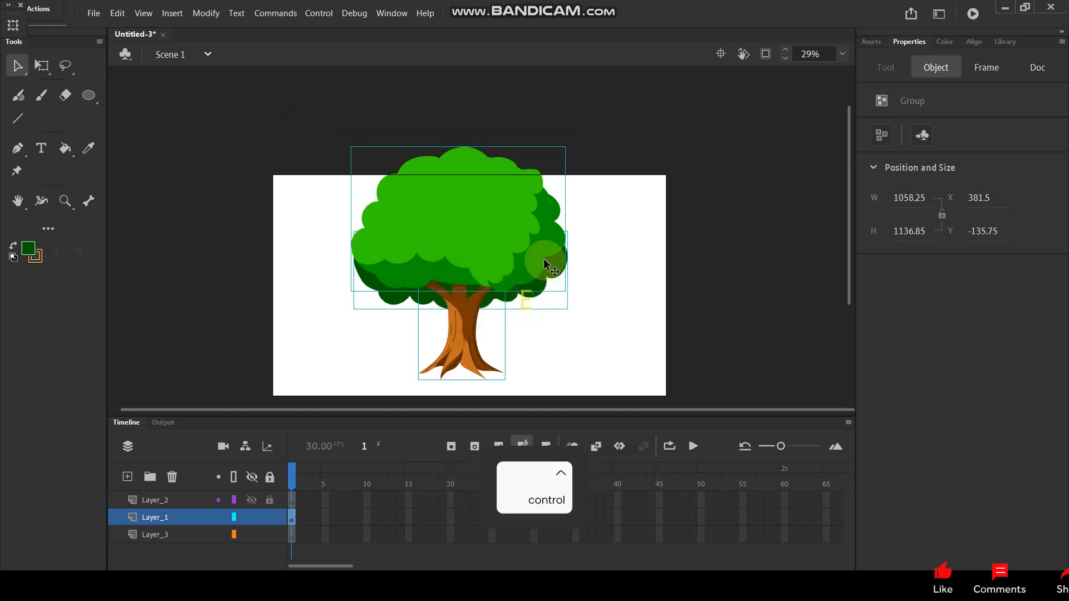
pyautogui.hotkey('ctrl', 'y')
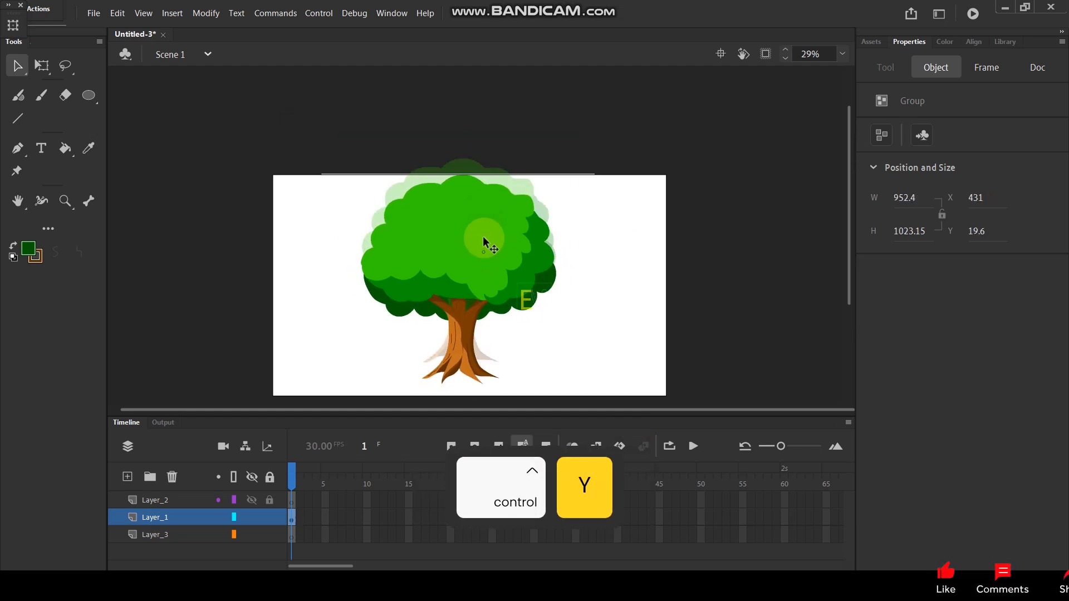
pyautogui.click(583, 239)
pyautogui.scroll(2, 525, 350)
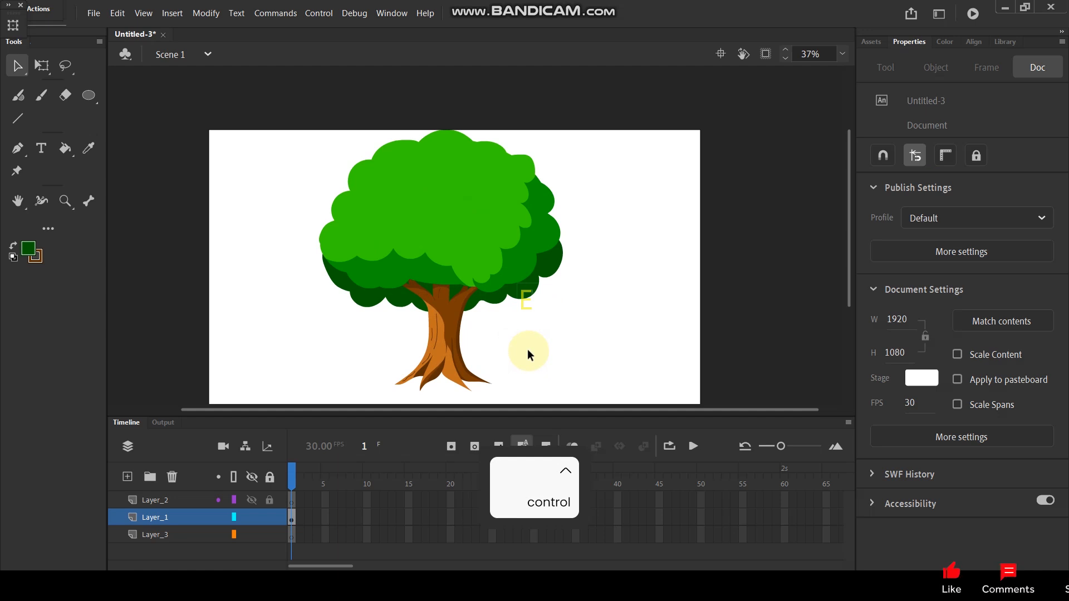
pyautogui.click(412, 223)
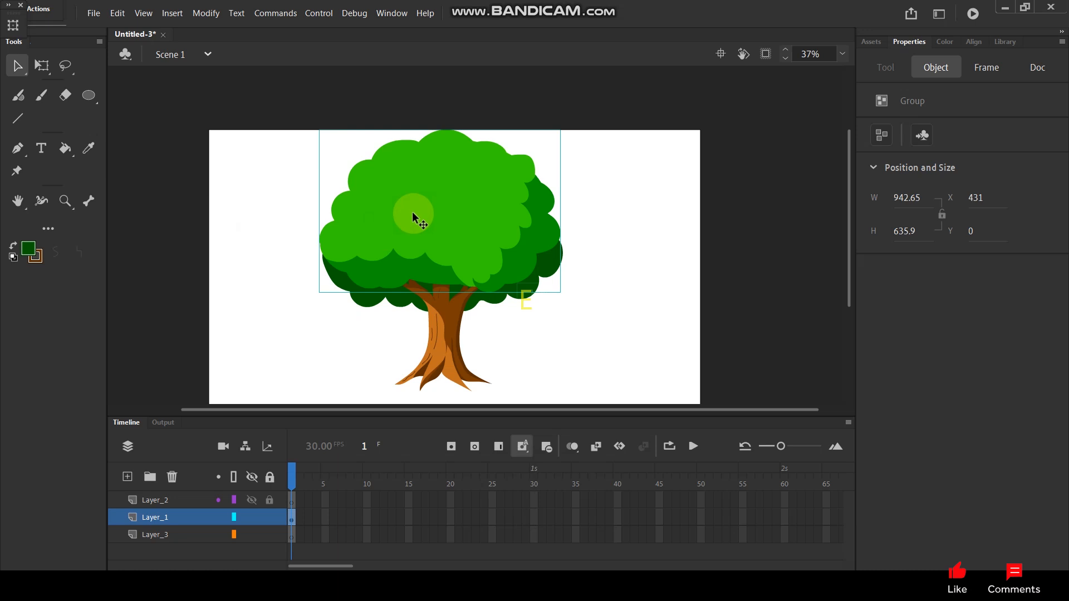
pyautogui.doubleClick(413, 218)
pyautogui.click(272, 224)
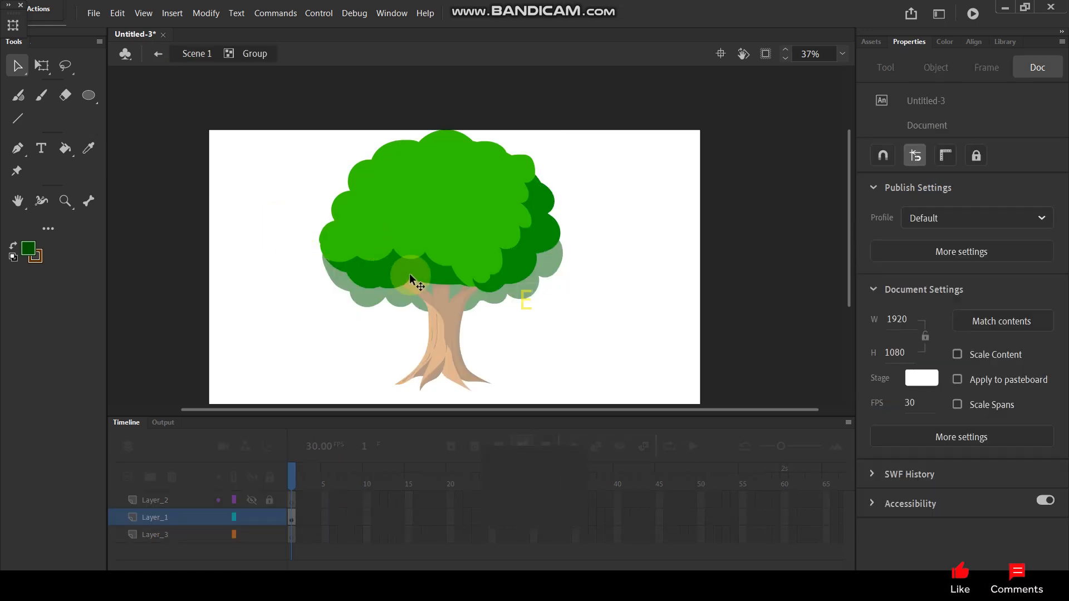
pyautogui.scroll(1, 492, 317)
pyautogui.doubleClick(552, 316)
pyautogui.scroll(-1, 565, 244)
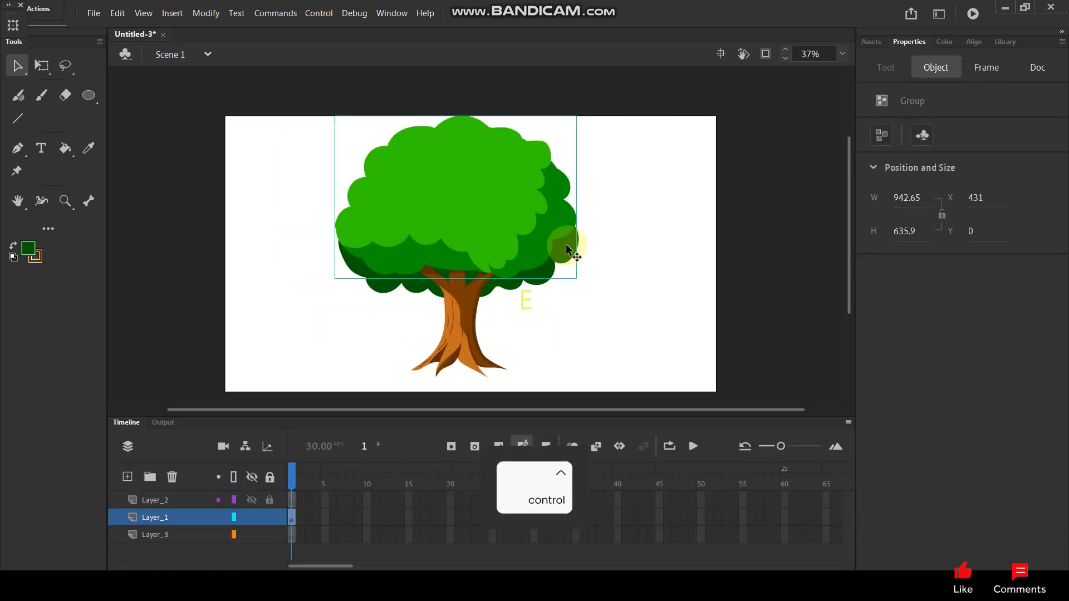
# Step: Paint the jagged outline of a ground shadow around the trunk's roots with the Paint Brush, extending it to the right
pyautogui.scroll(-1, 565, 244)
pyautogui.scroll(2, 555, 276)
pyautogui.press('space')
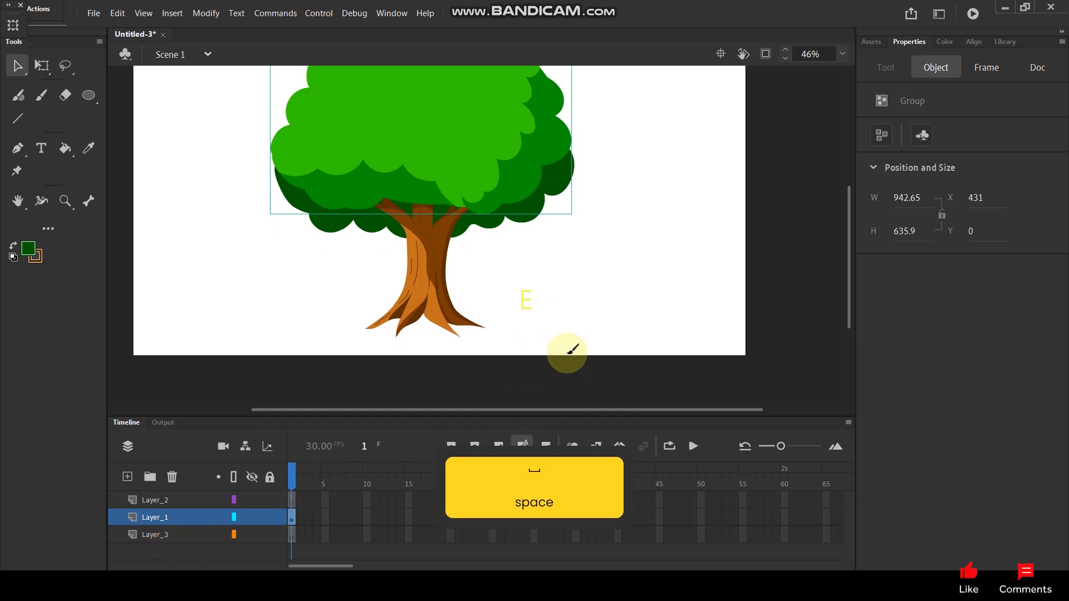
pyautogui.press('y')
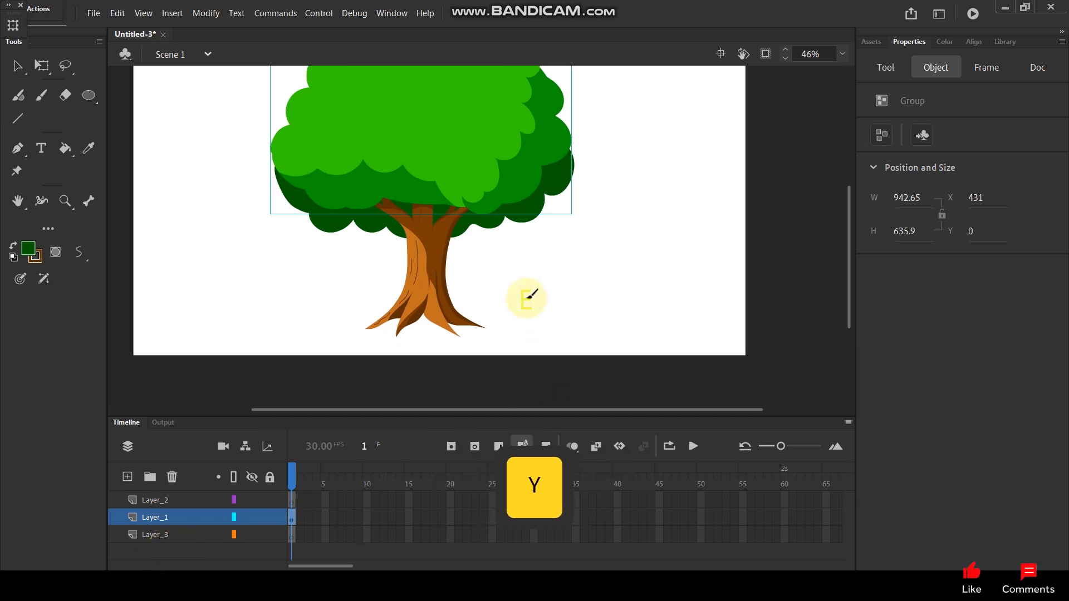
pyautogui.moveTo(394, 296)
pyautogui.mouseDown()
pyautogui.moveTo(571, 309)
pyautogui.moveTo(532, 321)
pyautogui.moveTo(613, 335)
pyautogui.moveTo(448, 347)
pyautogui.moveTo(354, 341)
pyautogui.moveTo(372, 336)
pyautogui.moveTo(345, 329)
pyautogui.moveTo(423, 278)
pyautogui.mouseUp()
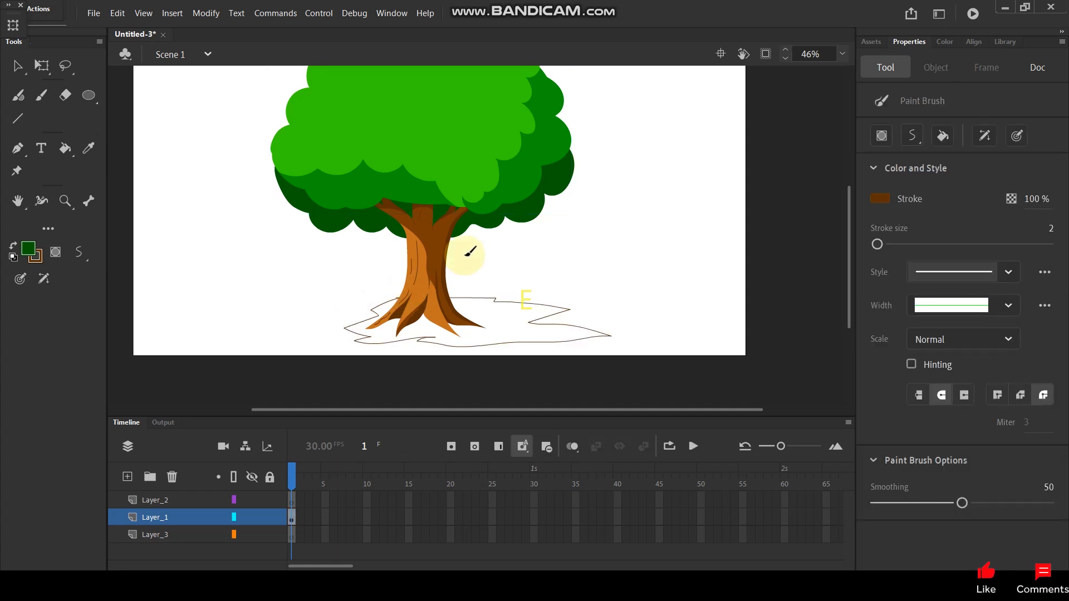
# Step: Fill the ground shadow with the mid green sampled from the crown and delete its brown outline
pyautogui.press('i')
pyautogui.click(543, 149)
pyautogui.click(504, 312)
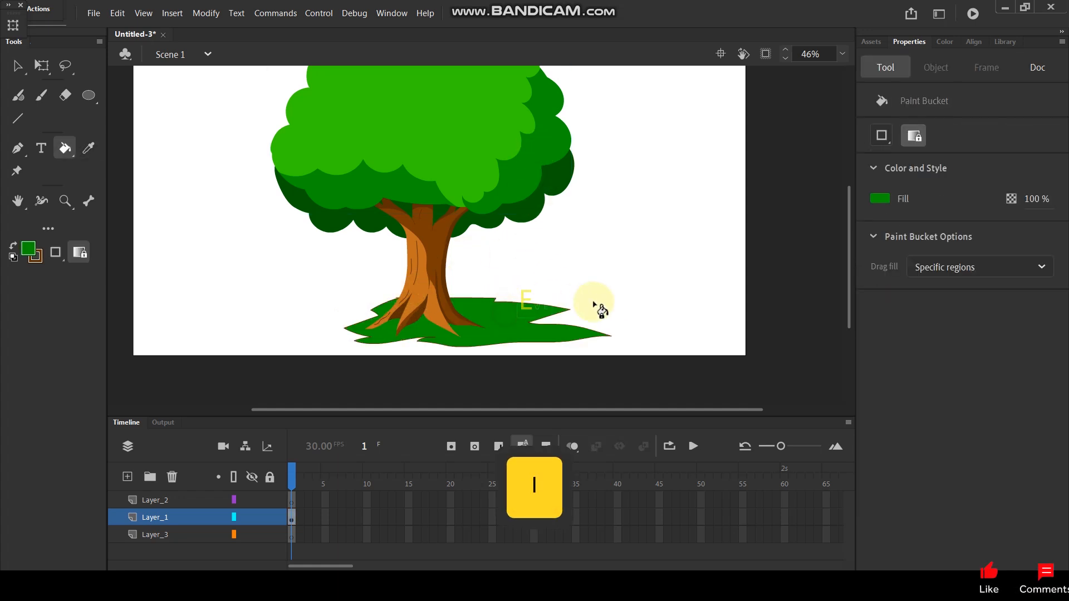
pyautogui.click(17, 66)
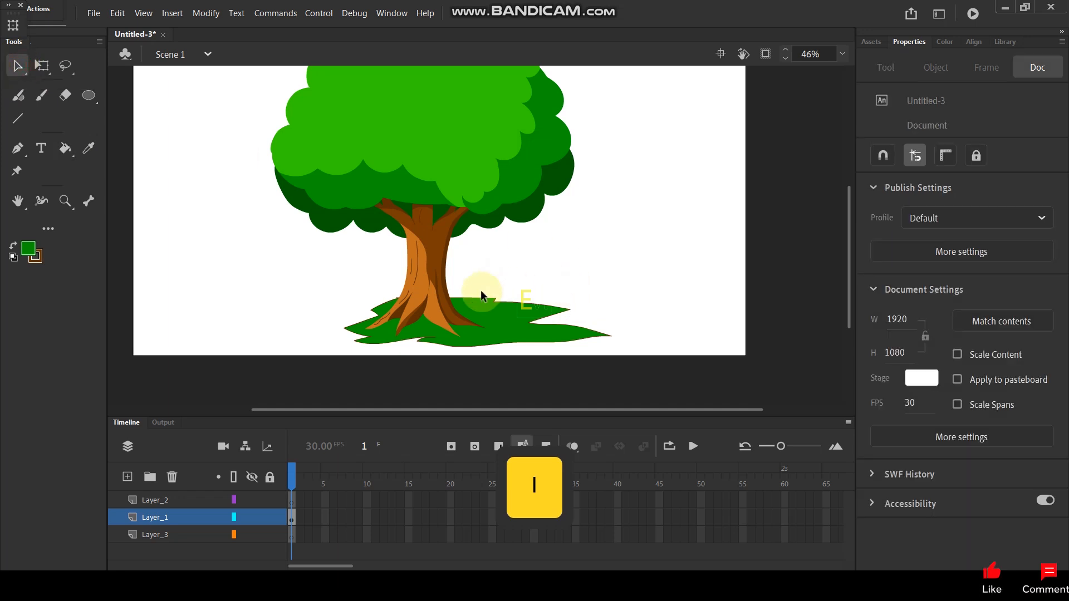
pyautogui.doubleClick(479, 299)
pyautogui.press('Delete')
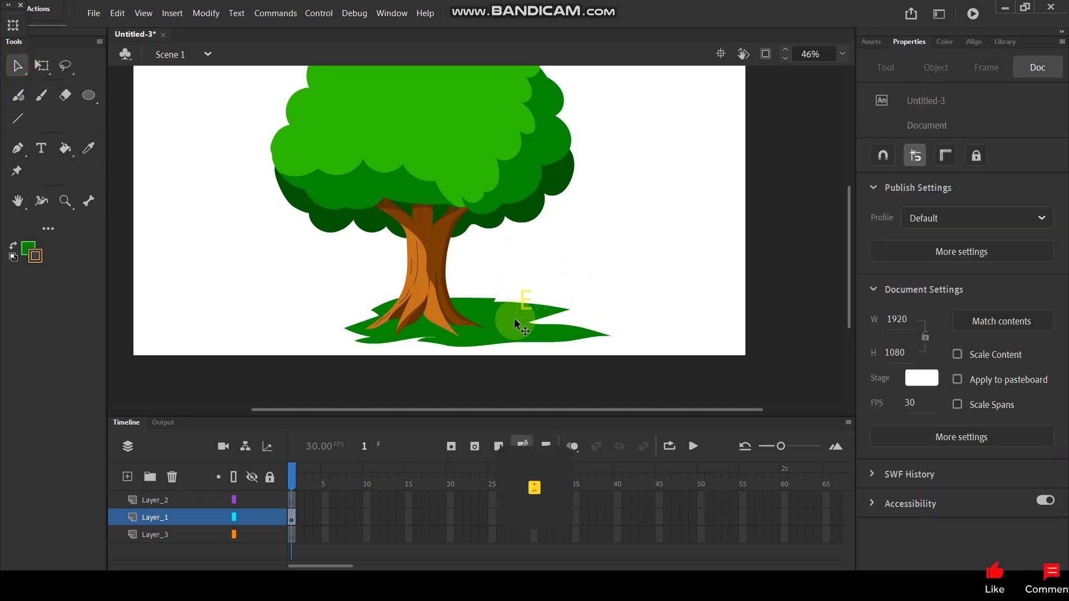
# Step: Change the ground shadow's fill color to dark green #006600
pyautogui.click(446, 334)
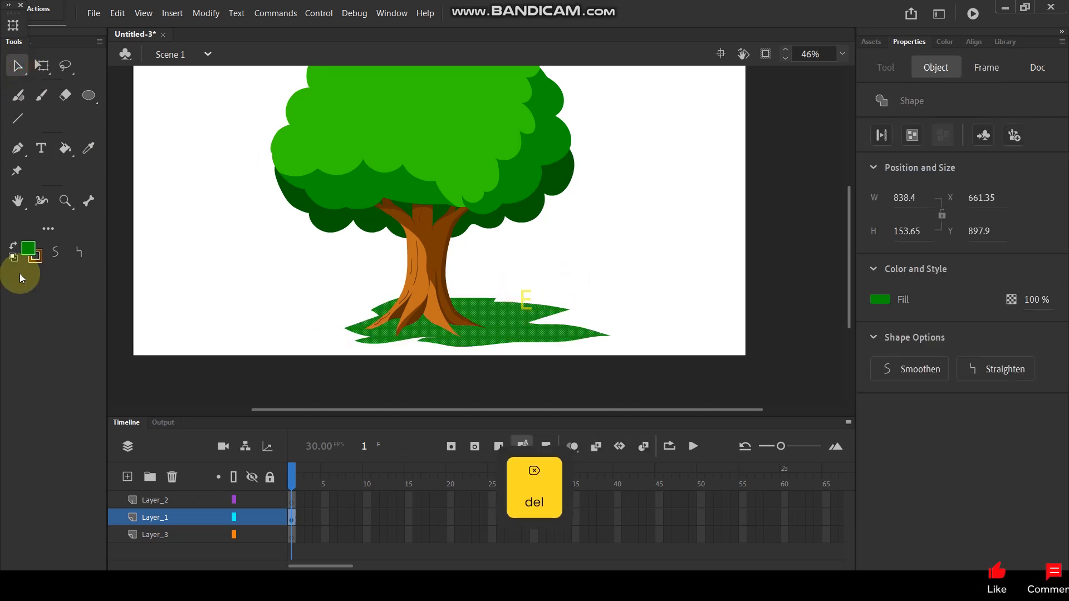
pyautogui.click(31, 247)
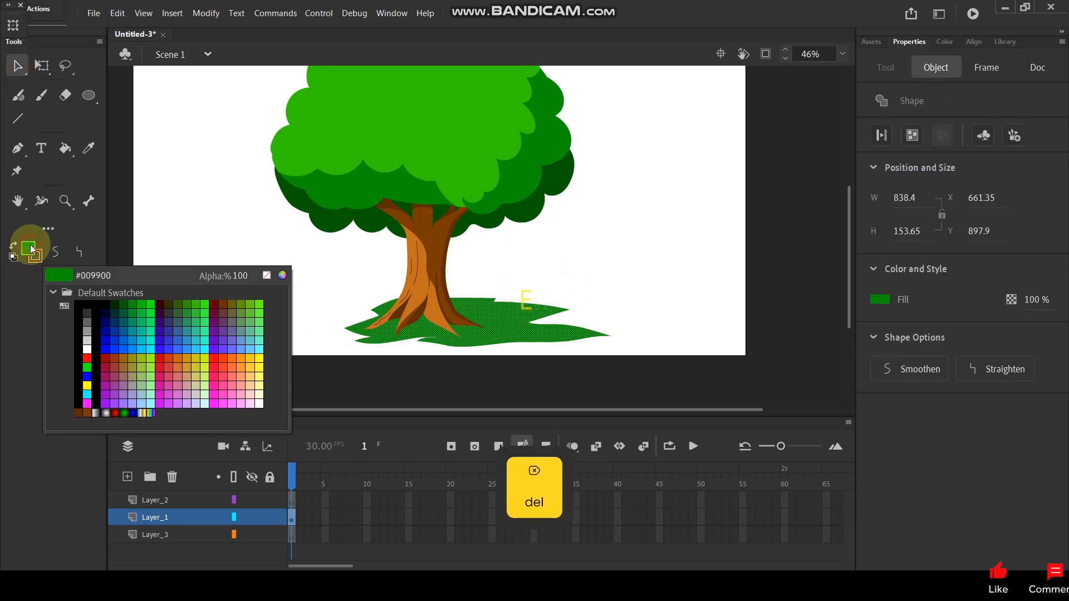
pyautogui.click(124, 304)
pyautogui.click(312, 280)
# Step: Move the whole tree together with its ground shadow about 7 px to the right
pyautogui.hotkey('ctrl', '-')
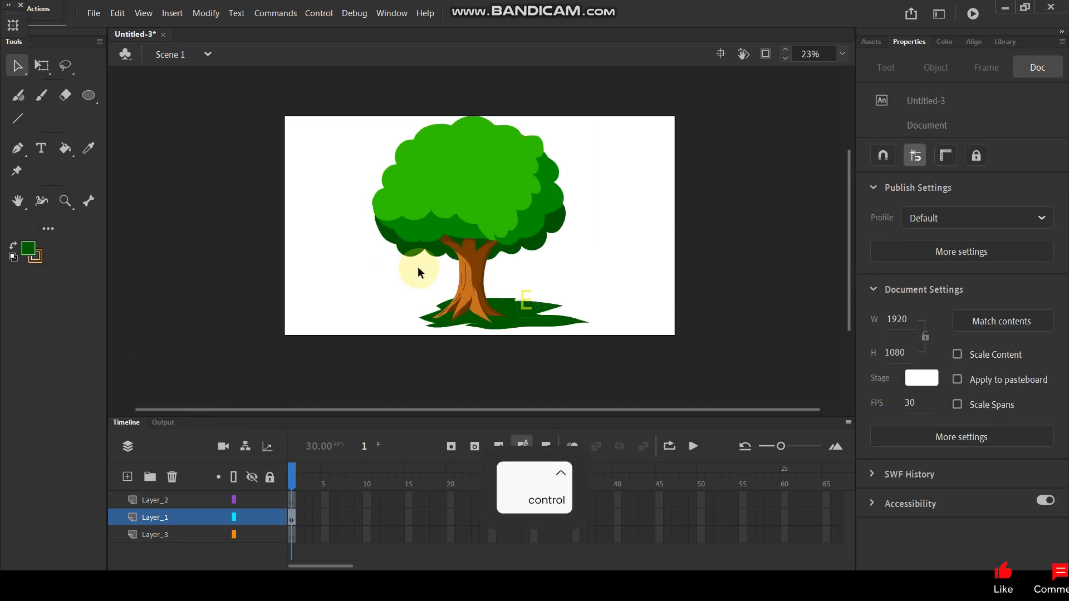
pyautogui.click(527, 309)
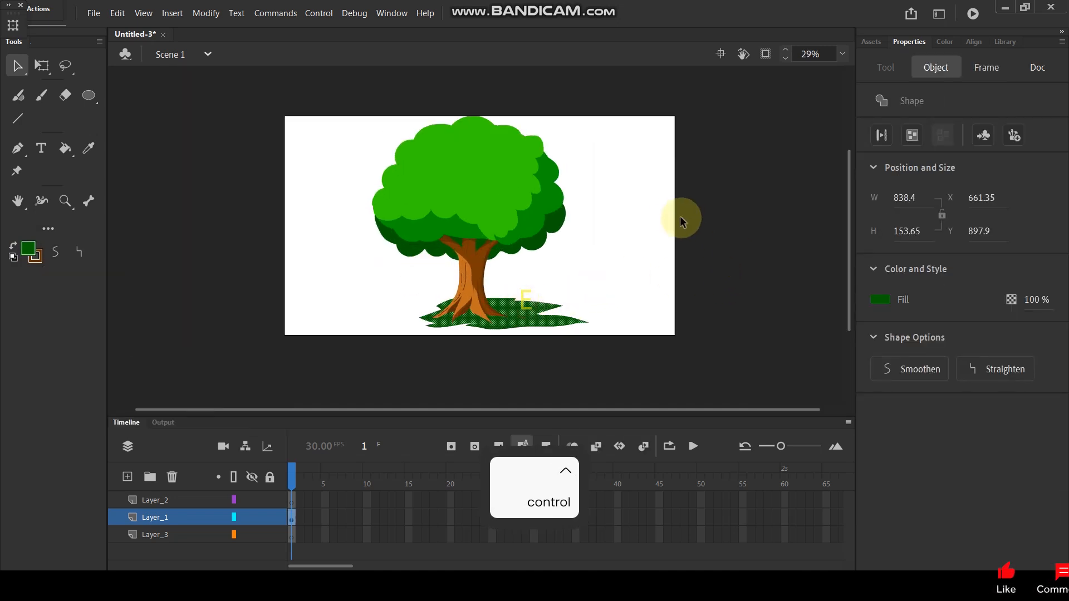
pyautogui.click(607, 212)
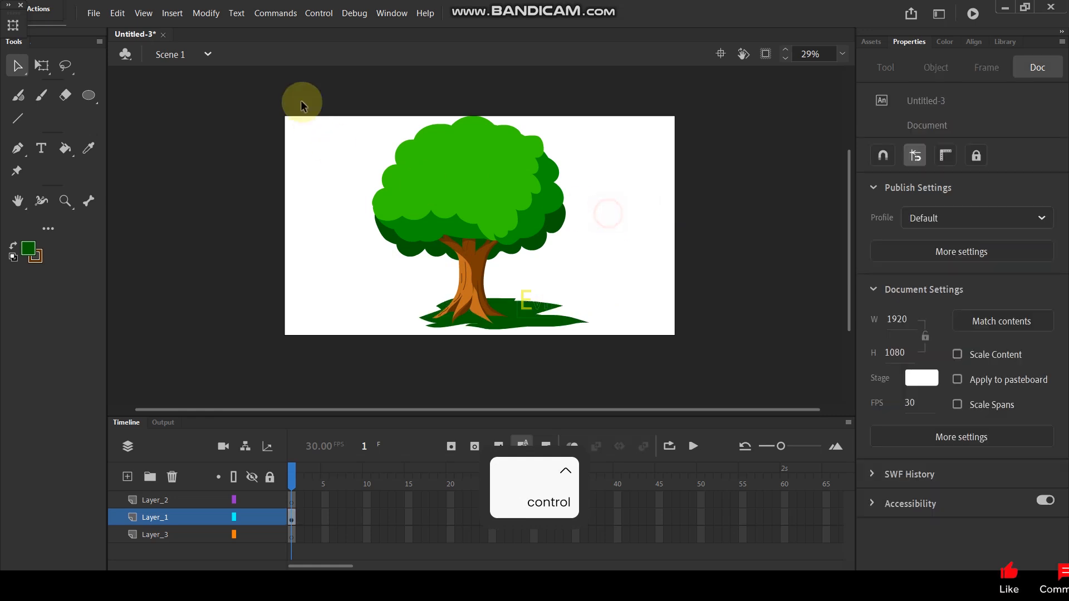
pyautogui.moveTo(320, 83); pyautogui.dragTo(626, 355)
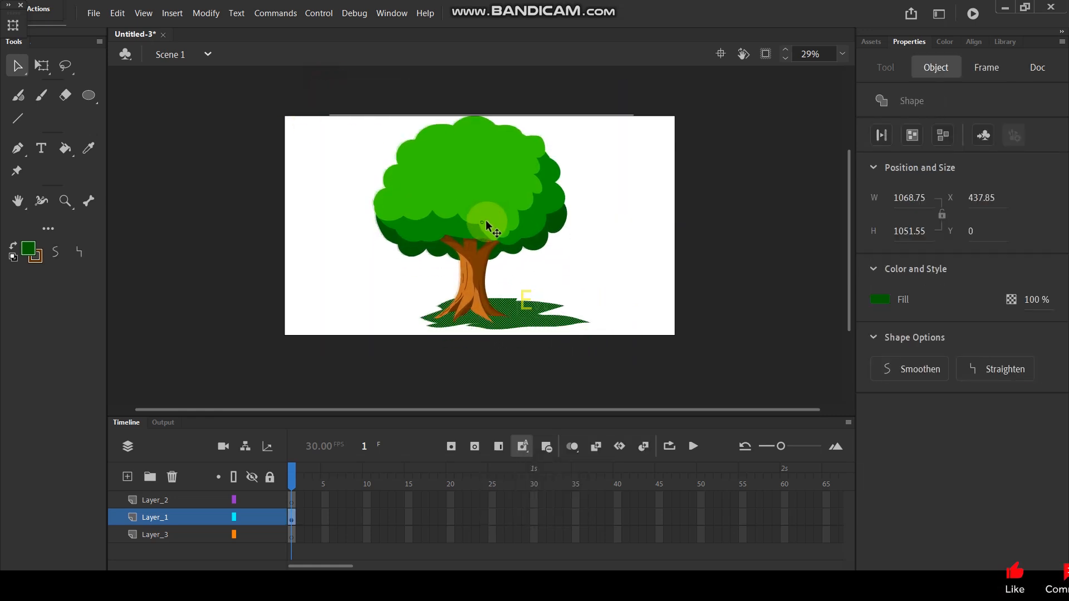
pyautogui.click(623, 250)
# Step: Convert the ground shadow to a graphic symbol and send it to the back, behind the trunk
pyautogui.click(530, 312)
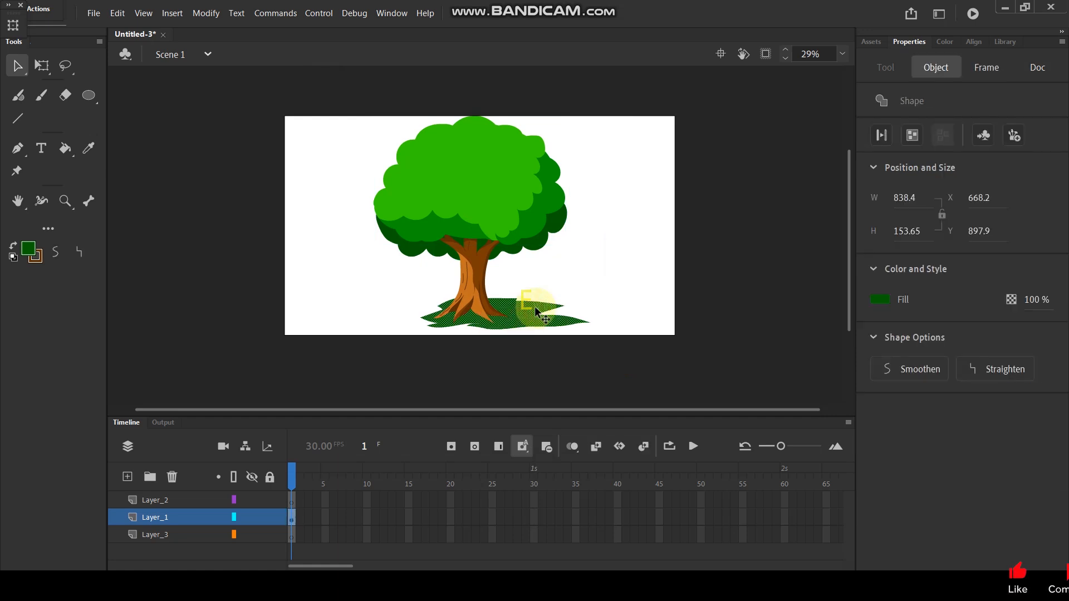
pyautogui.press('F8')
pyautogui.click(627, 61)
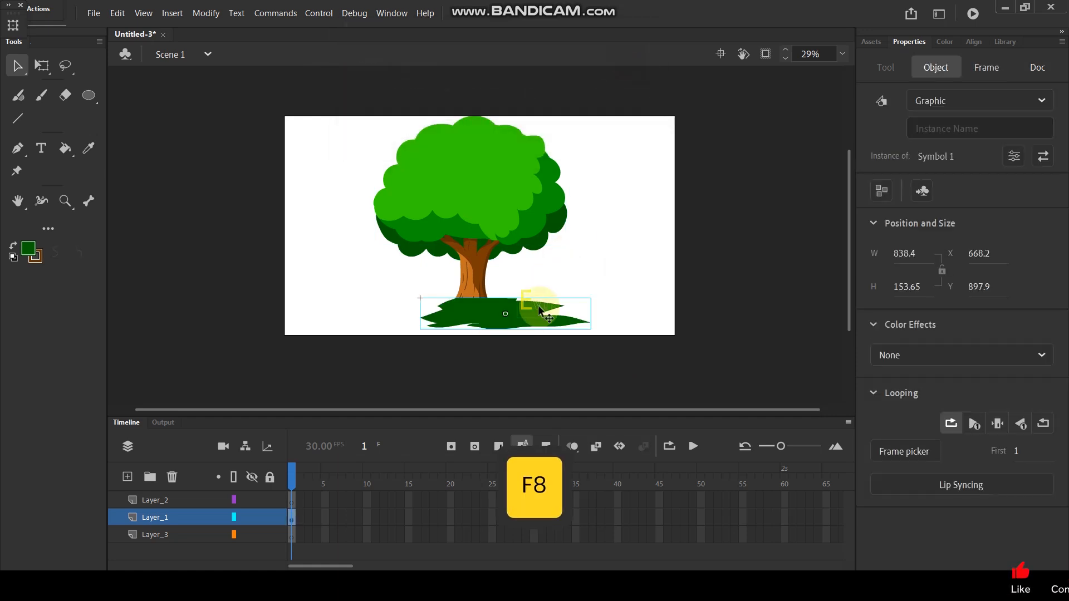
pyautogui.rightClick(517, 307)
pyautogui.moveTo(583, 308)
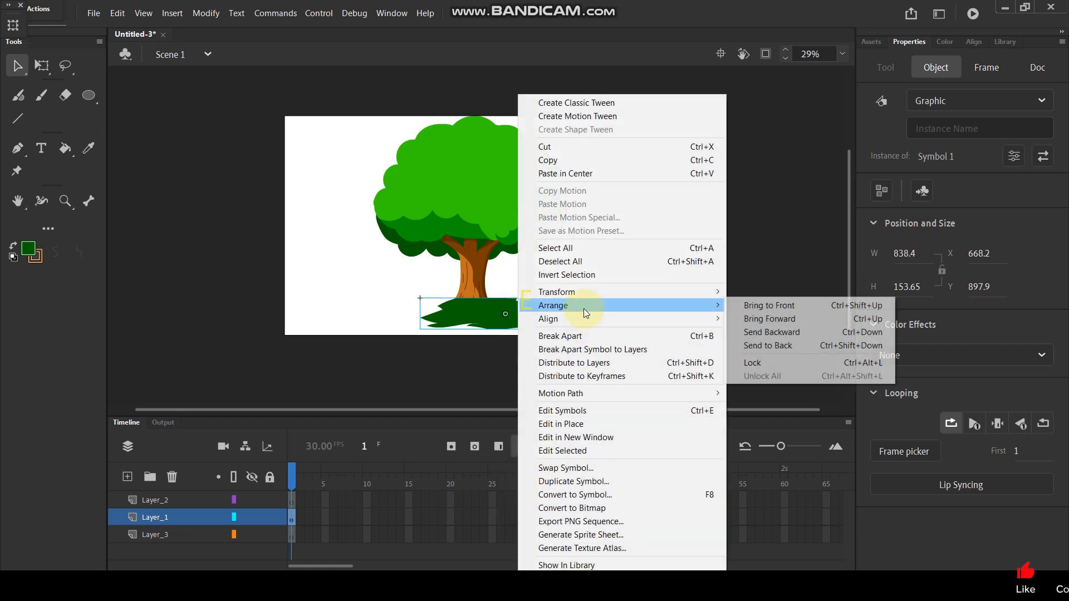
pyautogui.click(778, 356)
pyautogui.click(721, 288)
# Step: Apply an Alpha color effect of 76% to the ground shadow symbol
pyautogui.click(529, 319)
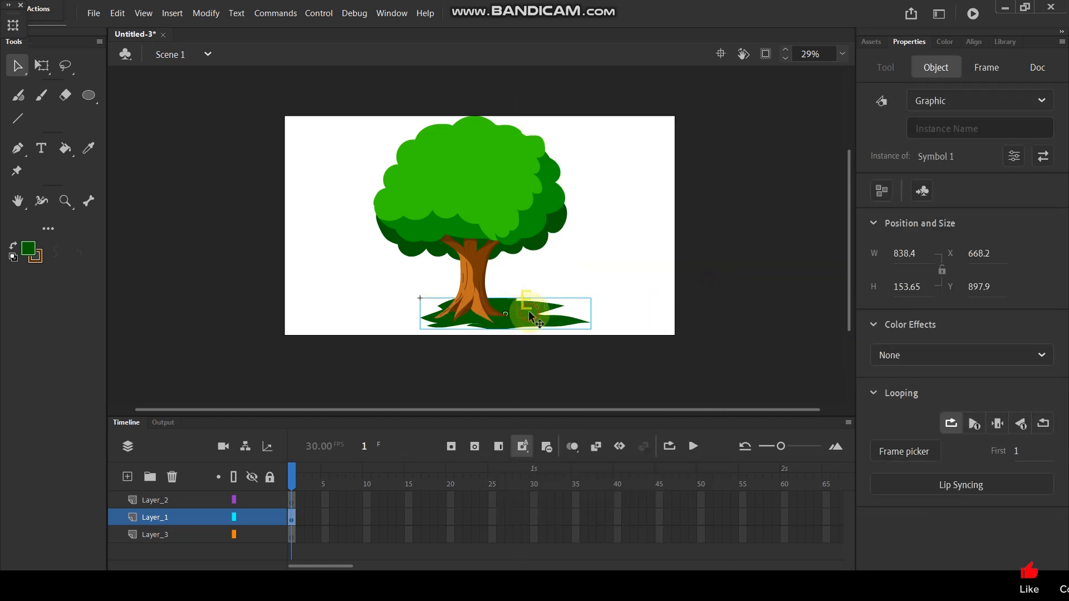
pyautogui.click(1000, 353)
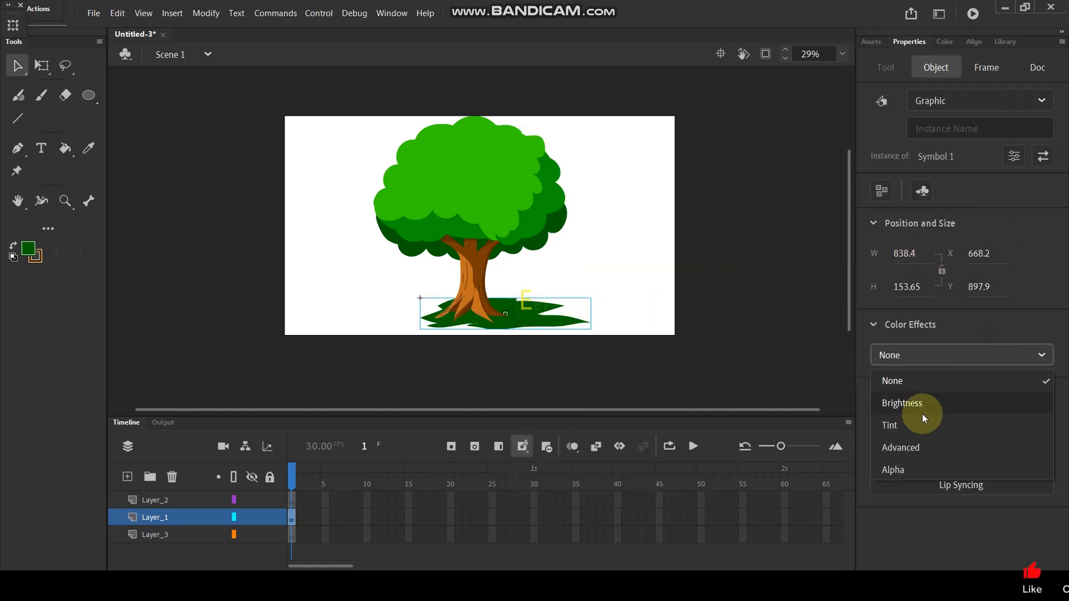
pyautogui.click(896, 467)
pyautogui.moveTo(1047, 397); pyautogui.dragTo(1007, 397)
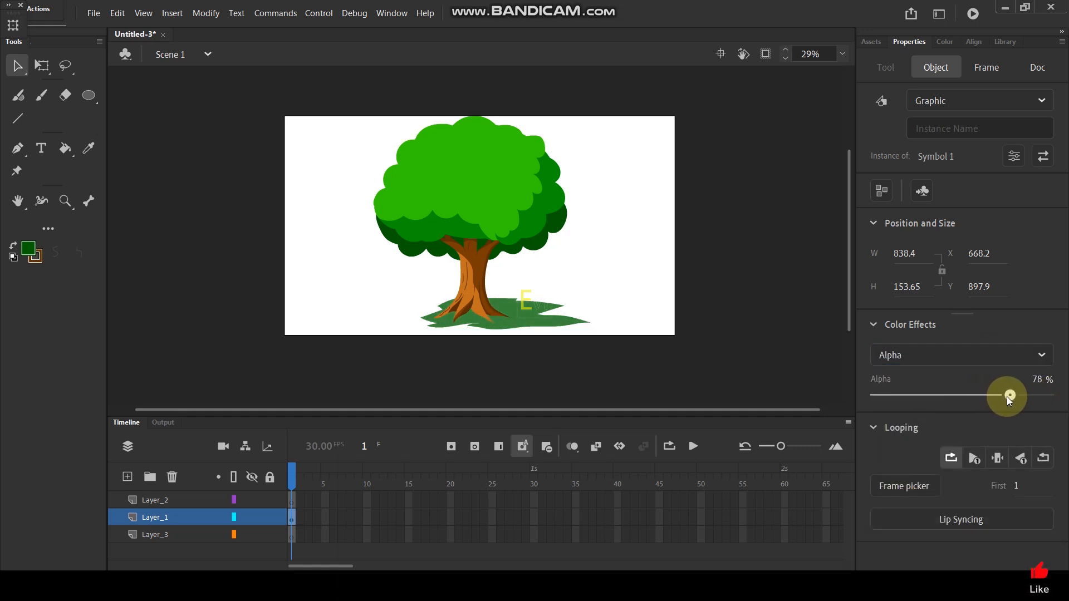
pyautogui.click(649, 255)
# Step: Test the movie in a maximized preview window to examine the finished tree, and close the preview
pyautogui.hotkey('ctrl', 'Return')
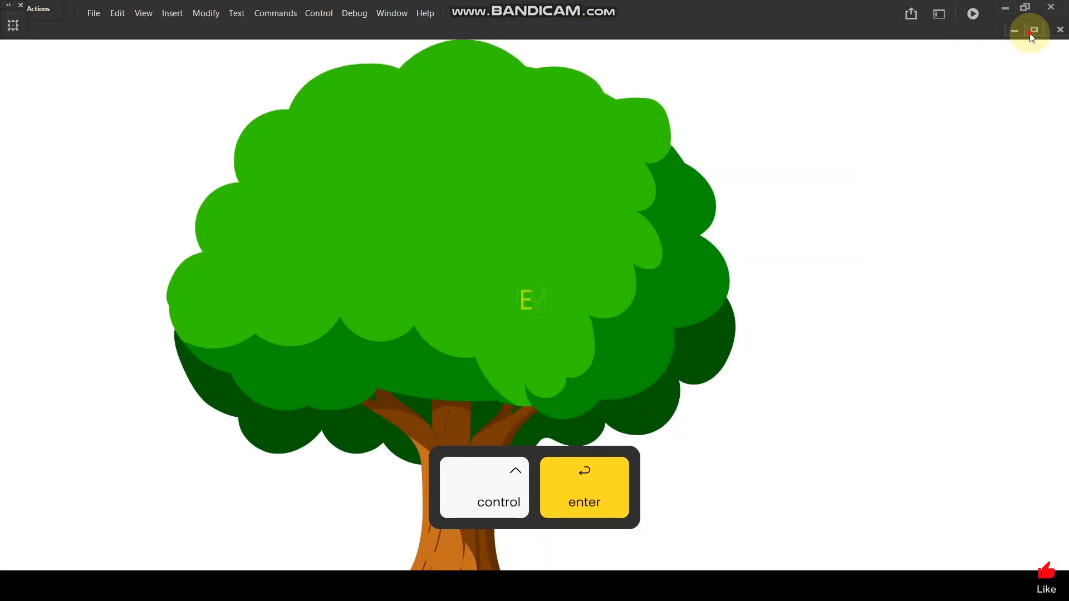
pyautogui.click(1034, 30)
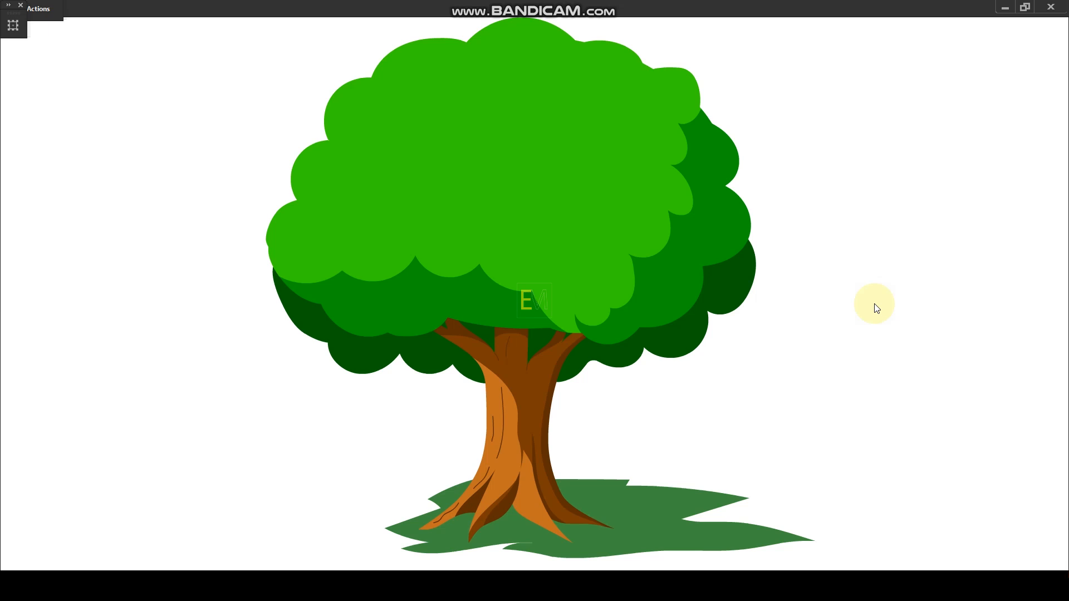
pyautogui.click(1051, 6)
# Step: Try shifting the trunk right and pulling the dark green foliage group off the stage's left side
pyautogui.click(472, 276)
pyautogui.scroll(2, 477, 288)
pyautogui.moveTo(463, 286); pyautogui.dragTo(514, 287)
pyautogui.moveTo(602, 191); pyautogui.dragTo(120, 291)
pyautogui.scroll(-2, 465, 255)
pyautogui.scroll(1, 465, 255)
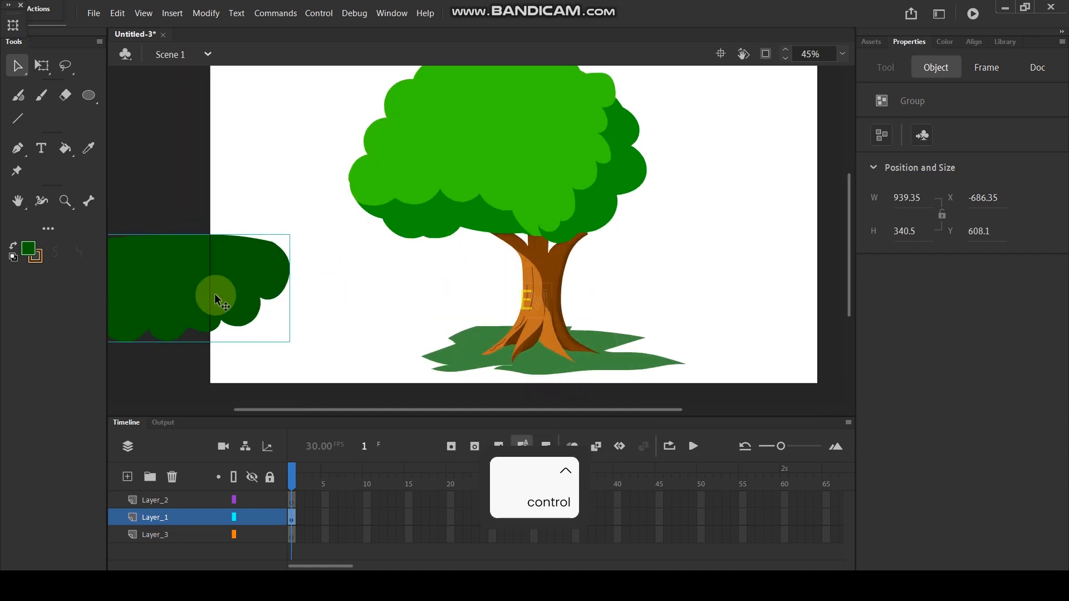
pyautogui.hotkey('ctrl', 'z')
# Step: Try duplicating the crown group, shrinking the copy to about 380 × 271 px and placing several copies over the crown
pyautogui.click(493, 168)
pyautogui.moveTo(542, 179); pyautogui.dragTo(710, 197)
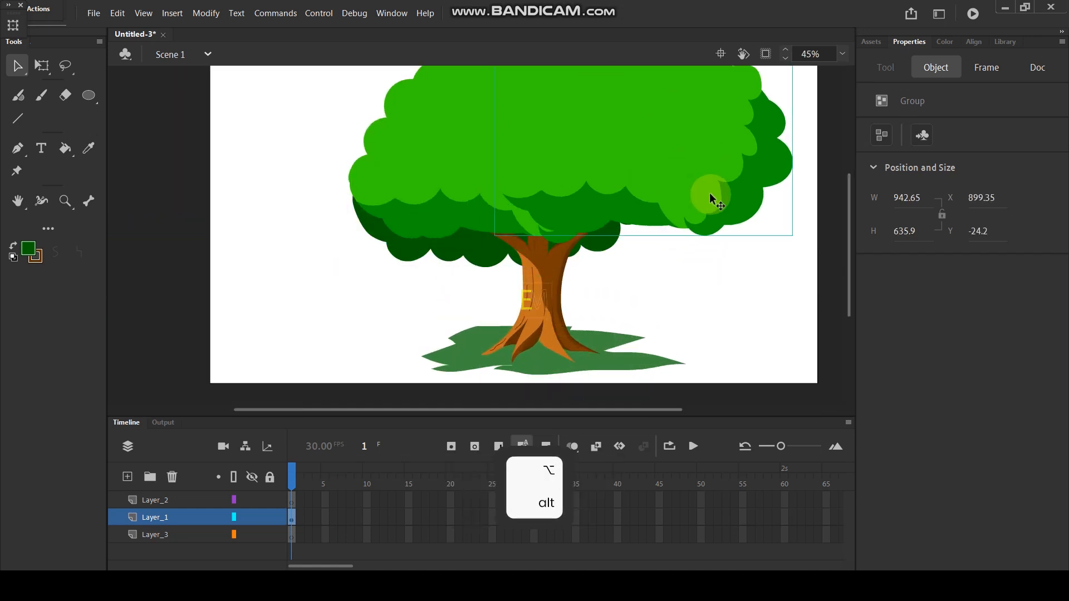
pyautogui.click(41, 65)
pyautogui.moveTo(792, 236); pyautogui.dragTo(411, 238)
pyautogui.hotkey('ctrl', '-')
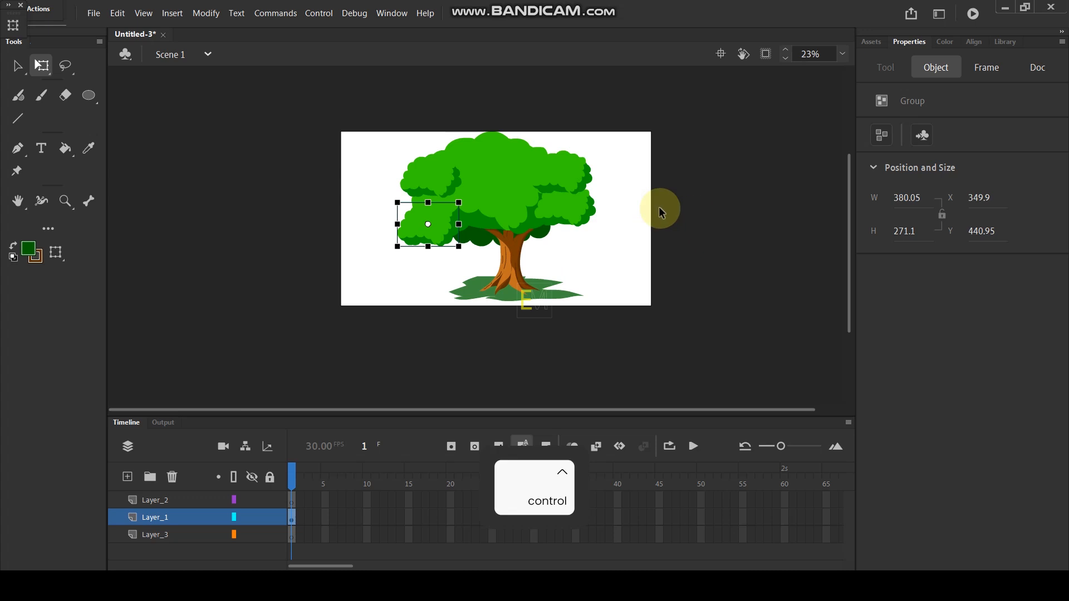
pyautogui.click(678, 212)
pyautogui.scroll(3, 525, 226)
pyautogui.moveTo(543, 200); pyautogui.dragTo(385, 202)
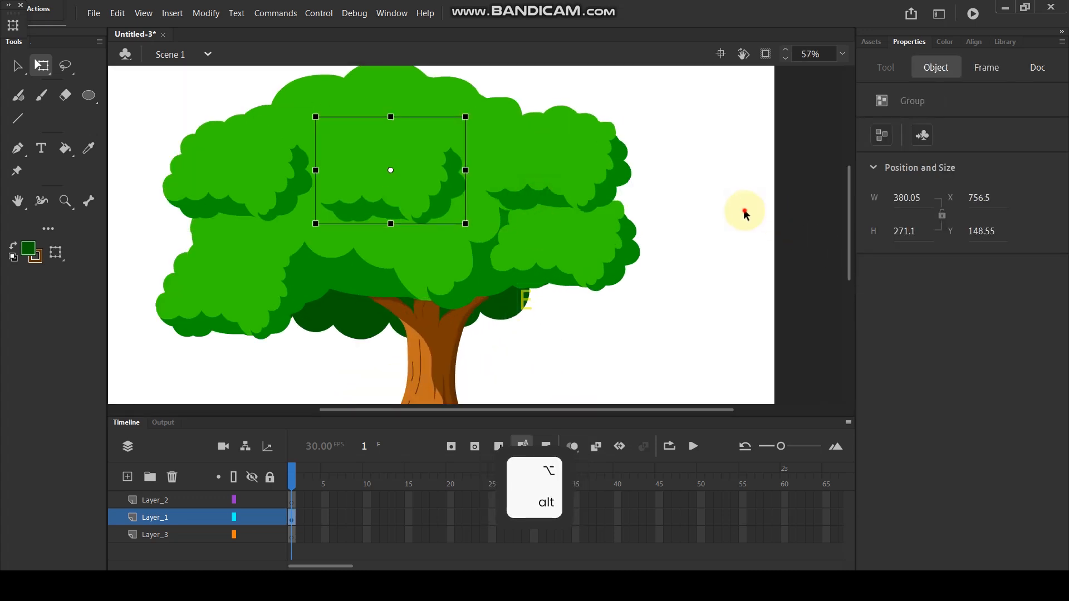
pyautogui.click(744, 210)
pyautogui.scroll(-4, 678, 176)
pyautogui.scroll(2, 567, 216)
# Step: Undo all the added foliage copies and the trunk's shift to restore the original tree
pyautogui.hotkey('ctrl', 'z')
pyautogui.hotkey('ctrl', 'z')
pyautogui.hotkey('ctrl', 'z')
pyautogui.hotkey('ctrl', 'z')
pyautogui.hotkey('ctrl', 'z')
pyautogui.hotkey('ctrl', 'z')
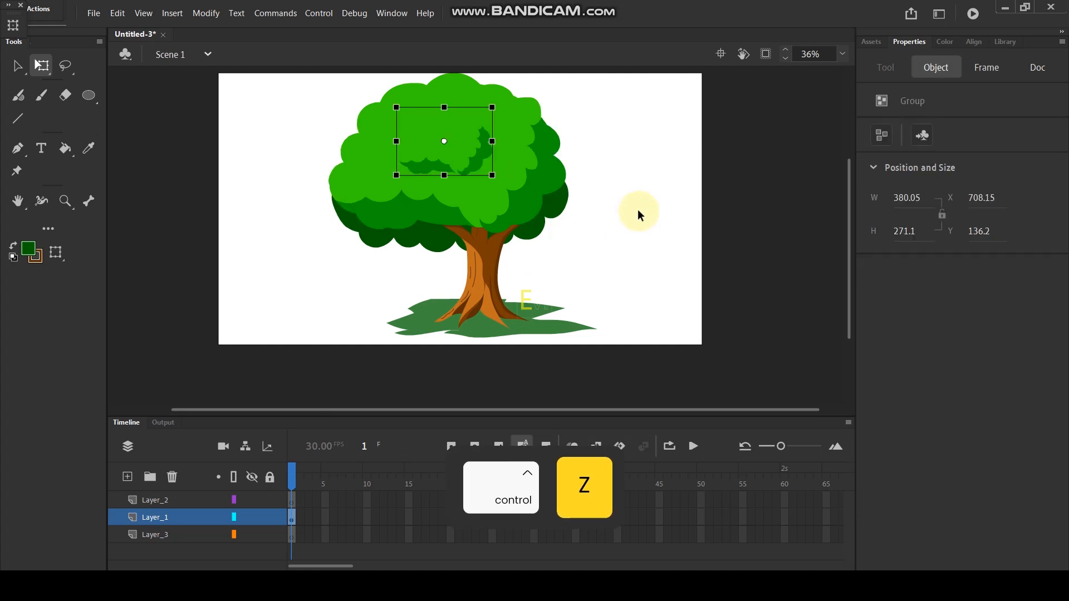
pyautogui.hotkey('ctrl', 'z')
pyautogui.hotkey('ctrl', 'z')
pyautogui.hotkey('ctrl', 'z')
pyautogui.hotkey('ctrl', 'z')
pyautogui.hotkey('ctrl', 'z')
pyautogui.hotkey('ctrl', 'z')
pyautogui.hotkey('ctrl', 'z')
pyautogui.hotkey('ctrl', 'z')
pyautogui.hotkey('ctrl', 'z')
pyautogui.hotkey('ctrl', 'z')
pyautogui.click(627, 207)
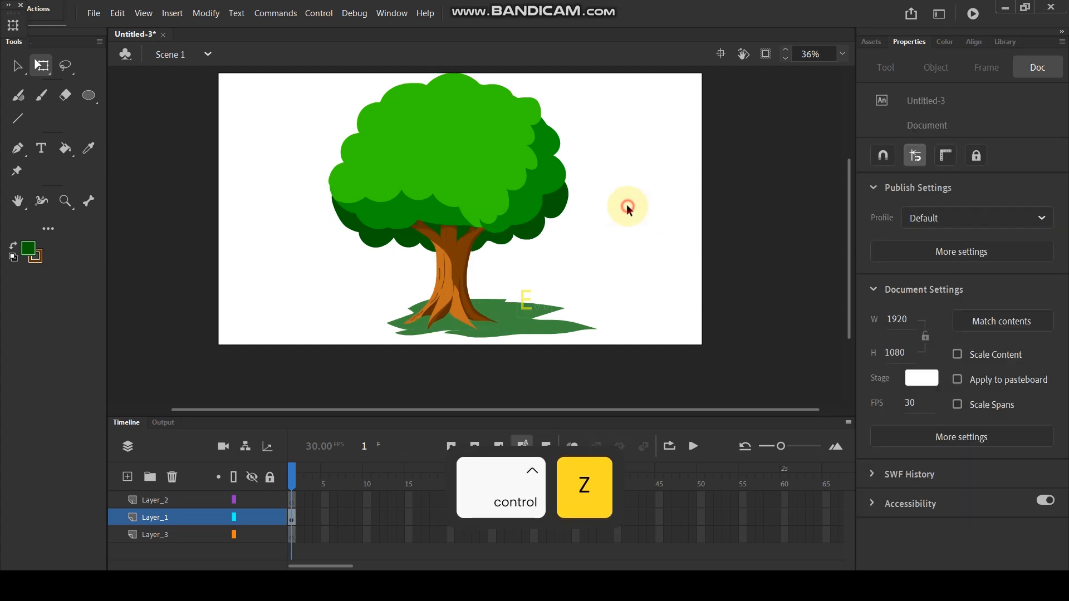
# Step: Test the movie again and enlarge the preview window to view the complete tree with its shadow
pyautogui.hotkey('ctrl', 'Return')
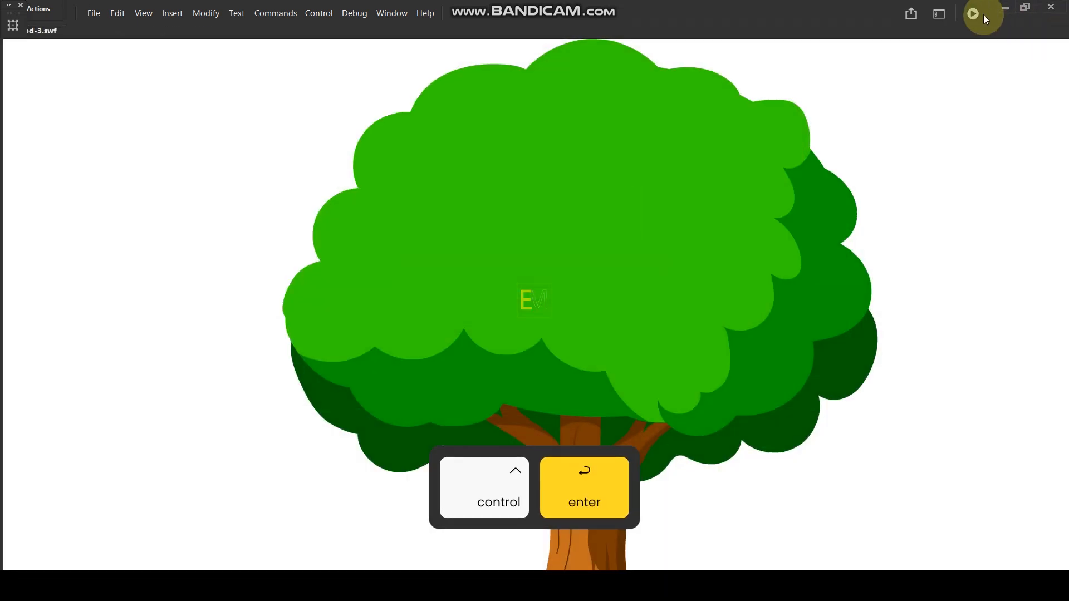
pyautogui.moveTo(1001, 32); pyautogui.dragTo(764, 40)
pyautogui.click(940, 37)
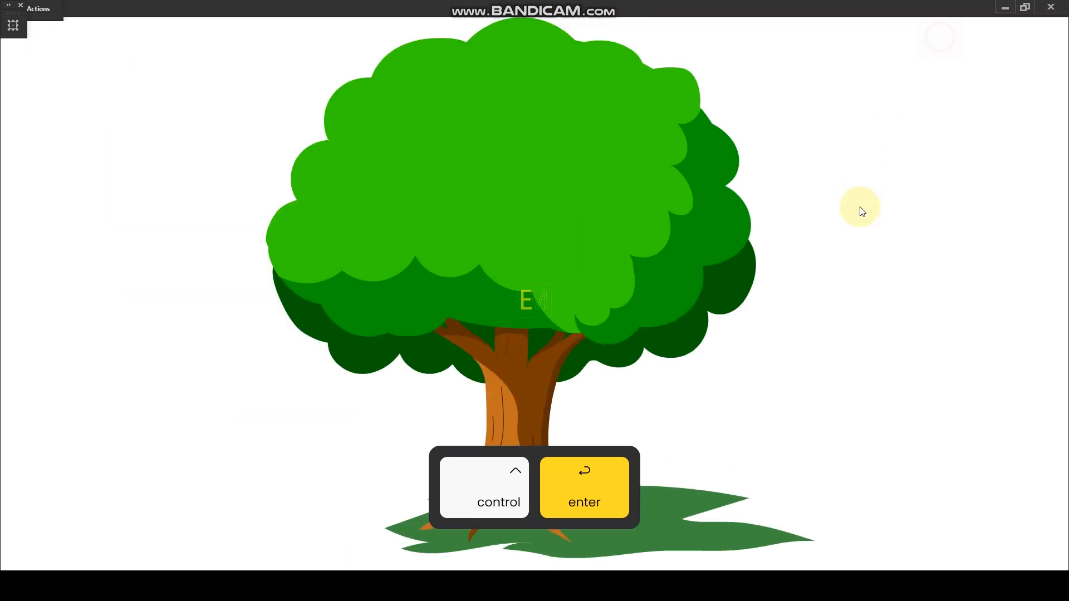